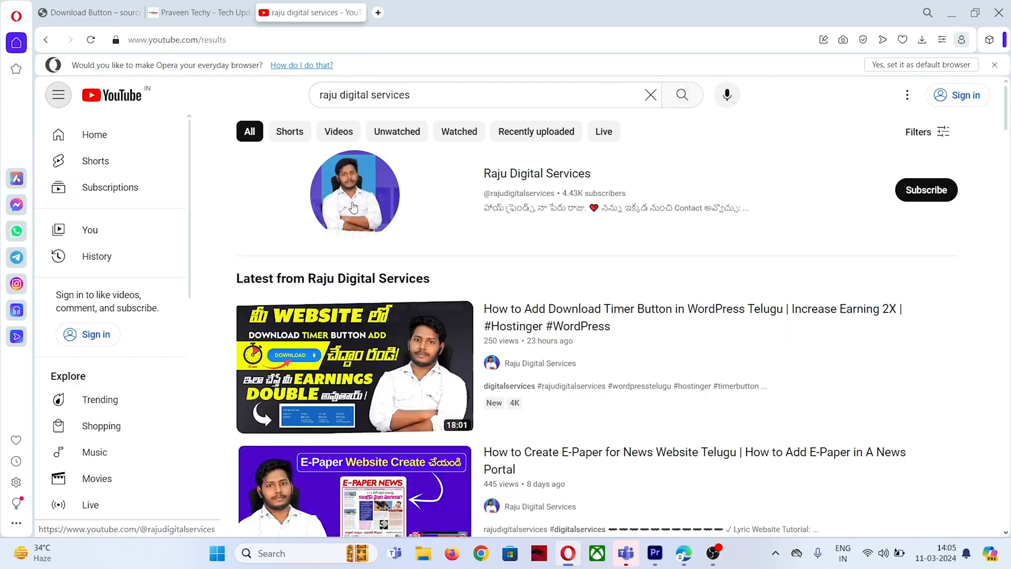
Open the Raju Digital Services channel and look at its list of uploaded videos.
left_click(352, 207)
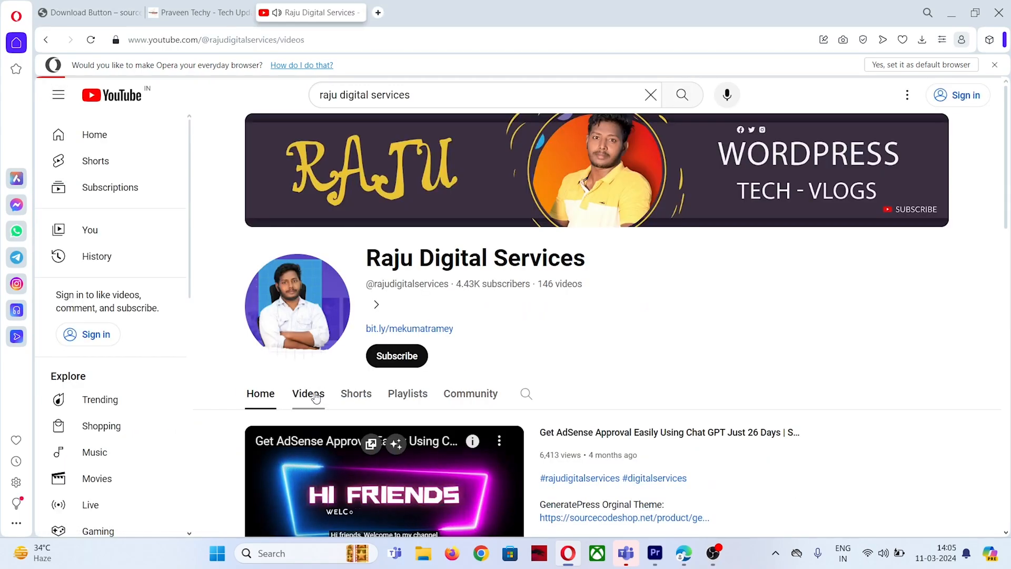
left_click(319, 399)
scroll(311, 255, "down", 2)
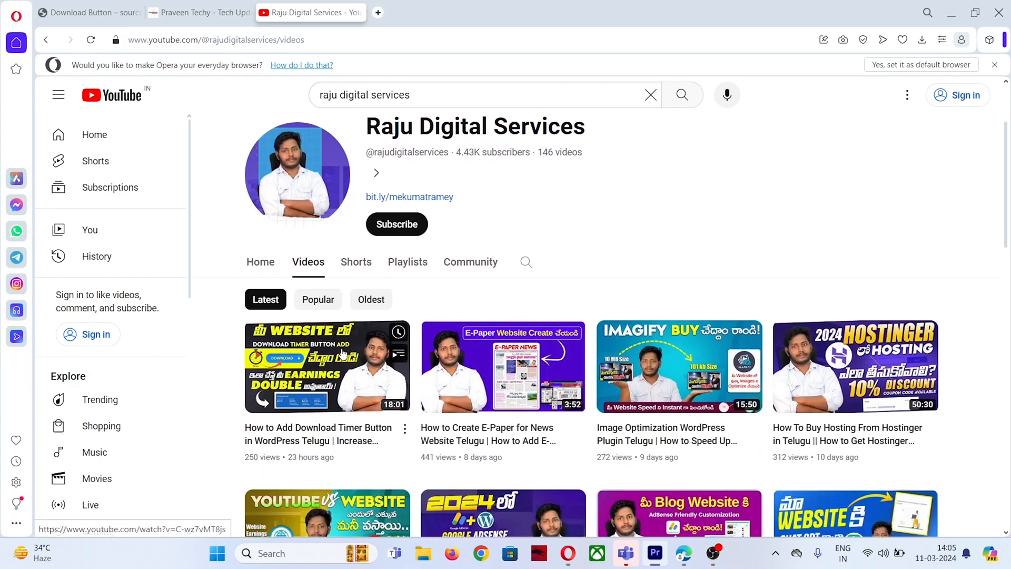
mouse_move(236, 428)
left_mouse_down()
mouse_move(403, 451)
mouse_move(228, 433)
mouse_move(287, 429)
mouse_move(238, 431)
left_mouse_up()
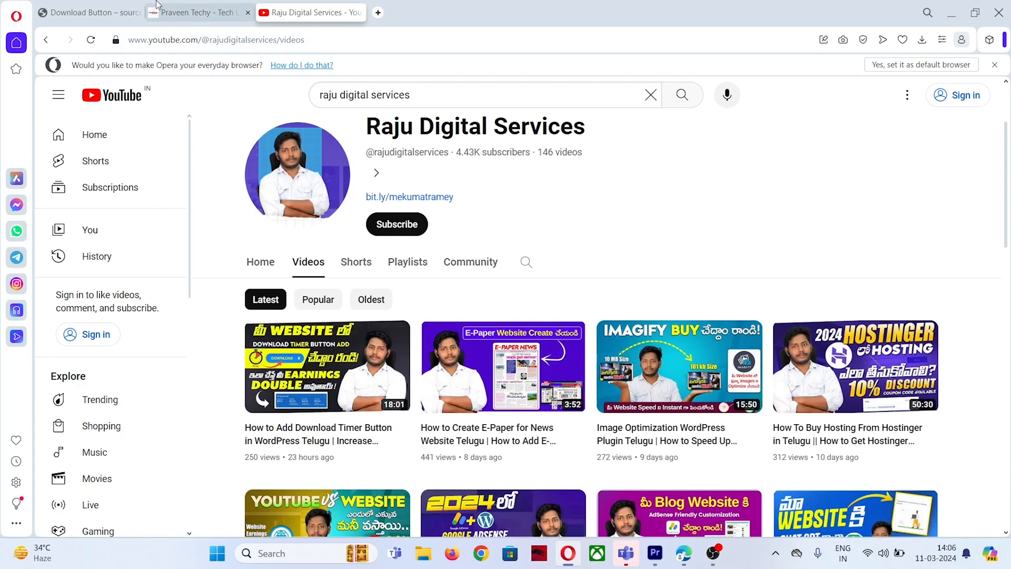
Switch to the PraveenTechy site, open the Photoleap AI image generator article and look through it.
left_click(200, 12)
scroll(310, 280, "down", 3)
scroll(311, 281, "down", 4)
left_click(311, 274)
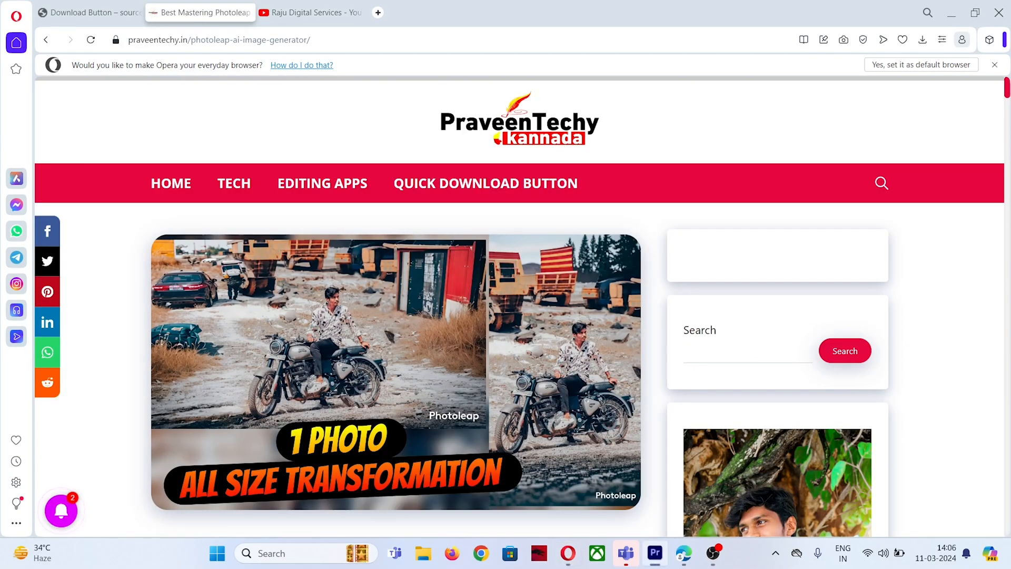
scroll(430, 232, "down", 8)
left_click(431, 232)
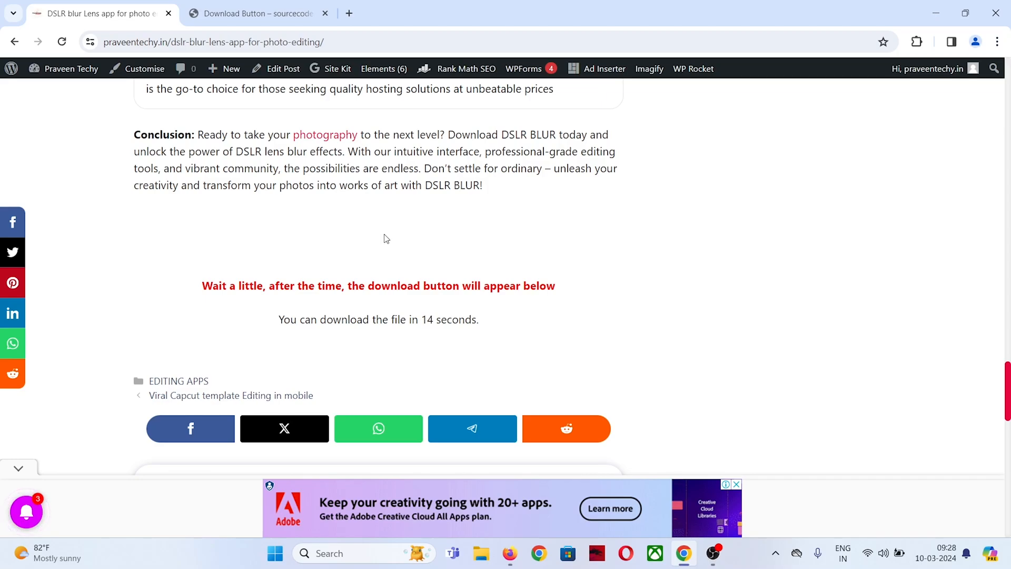
Examine the DSLR blur Lens article and the download countdown at its end.
scroll(386, 238, "up", 20)
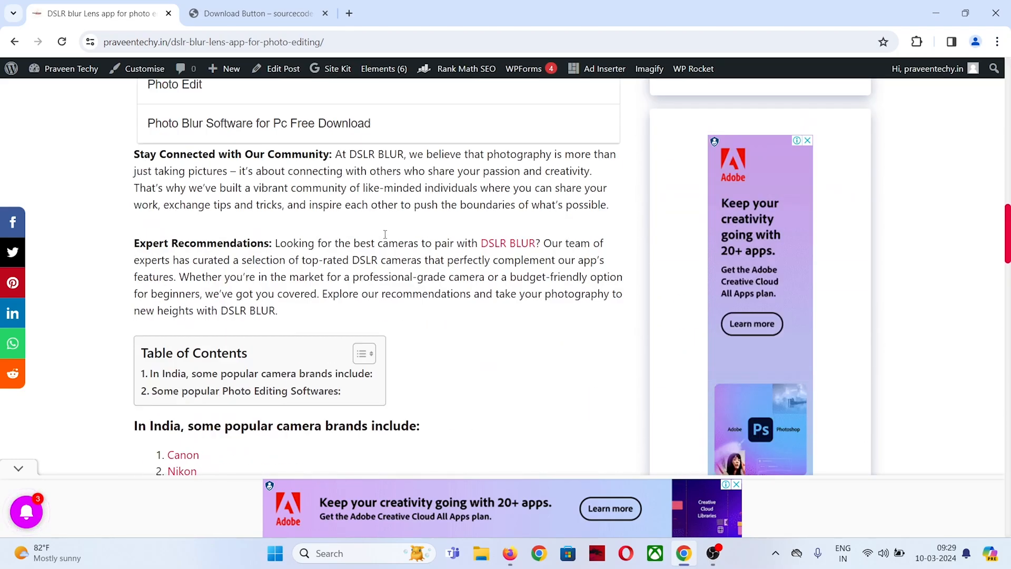
scroll(397, 220, "down", 20)
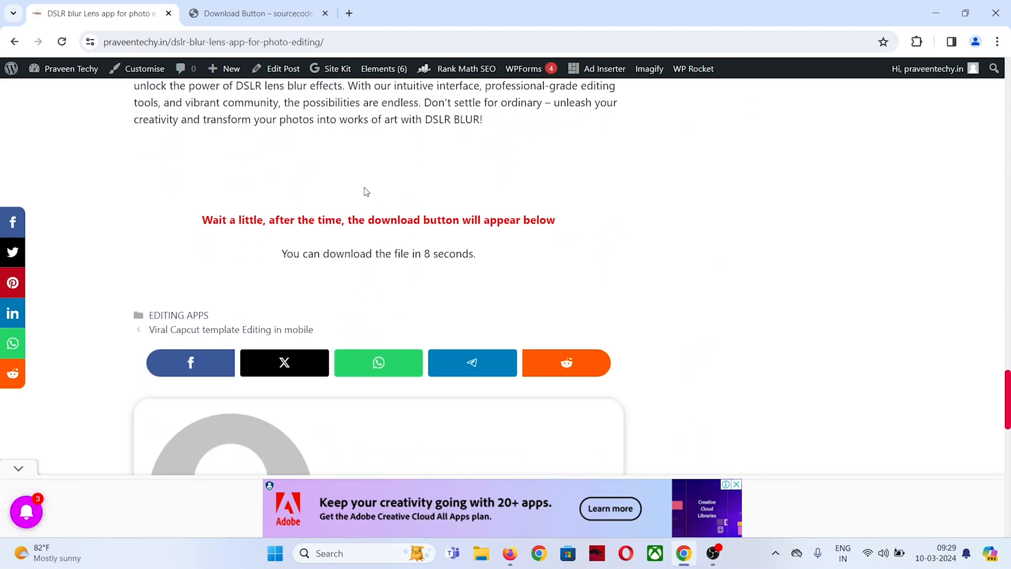
mouse_move(279, 261)
left_mouse_down()
mouse_move(502, 257)
mouse_move(279, 271)
left_mouse_up()
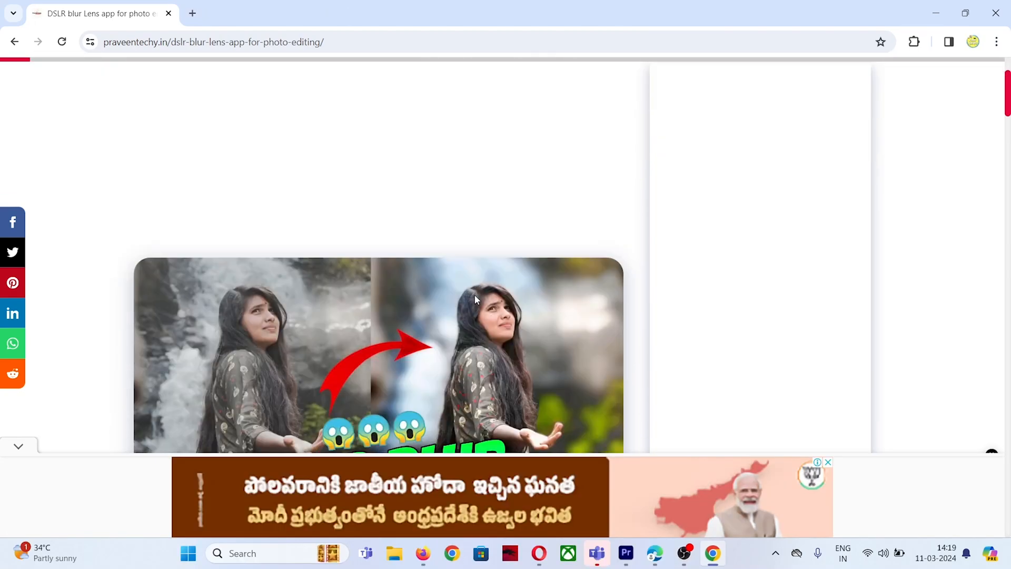
Follow the download button at the end of the DSLR blur Lens article and view the ReLens Camera download page.
scroll(475, 295, "down", 5)
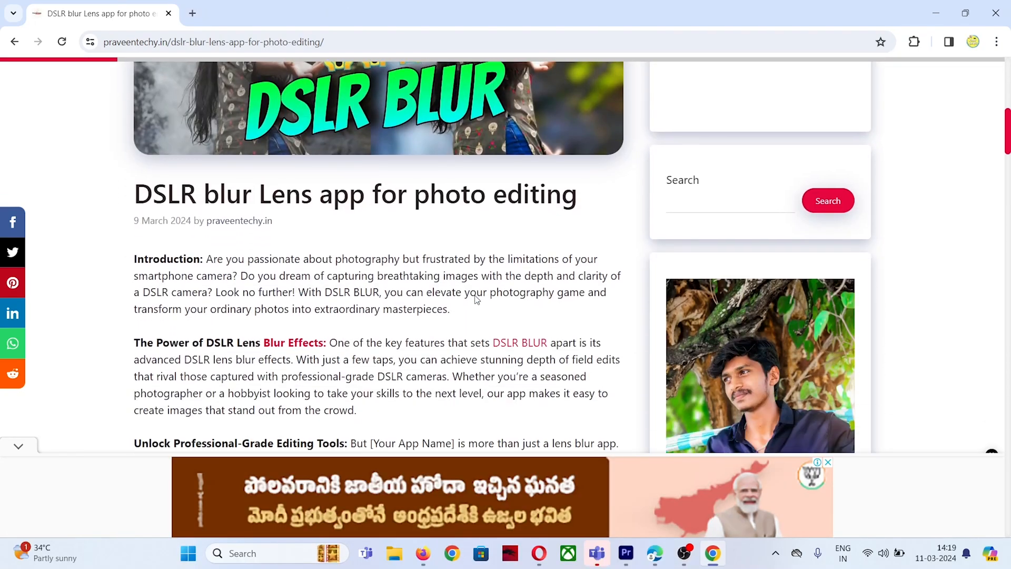
scroll(475, 299, "down", 20)
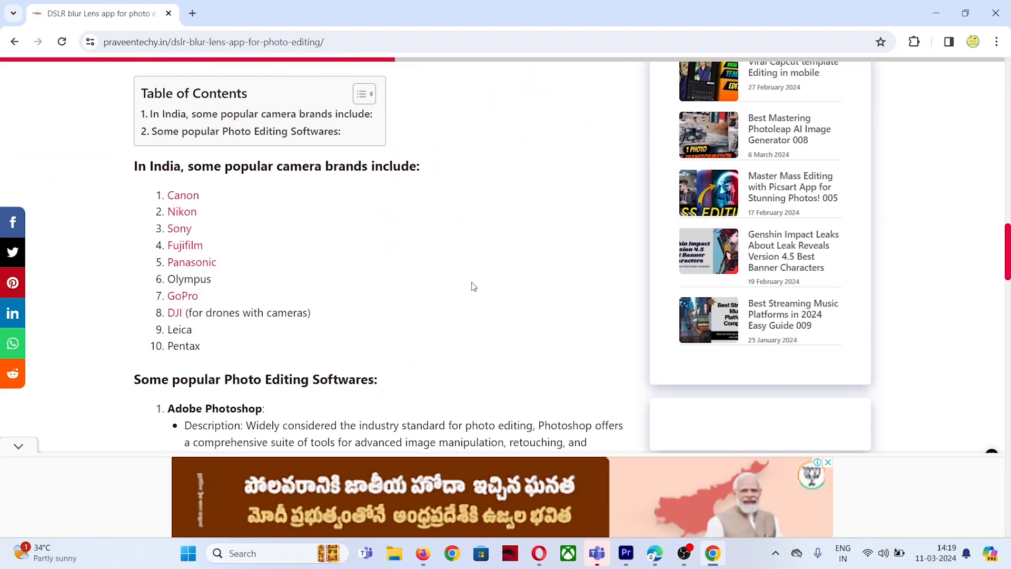
scroll(472, 283, "down", 15)
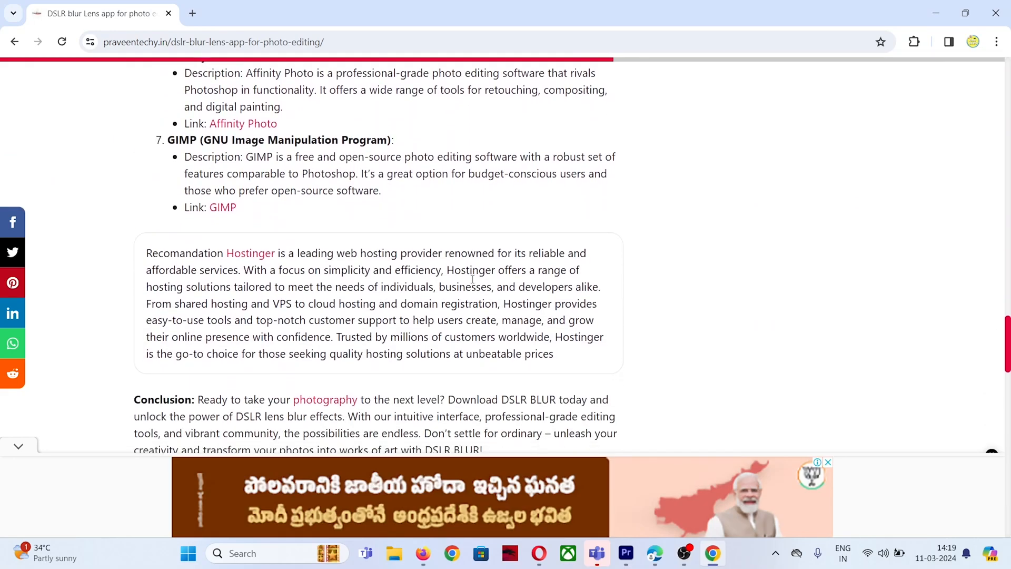
scroll(248, 246, "down", 4)
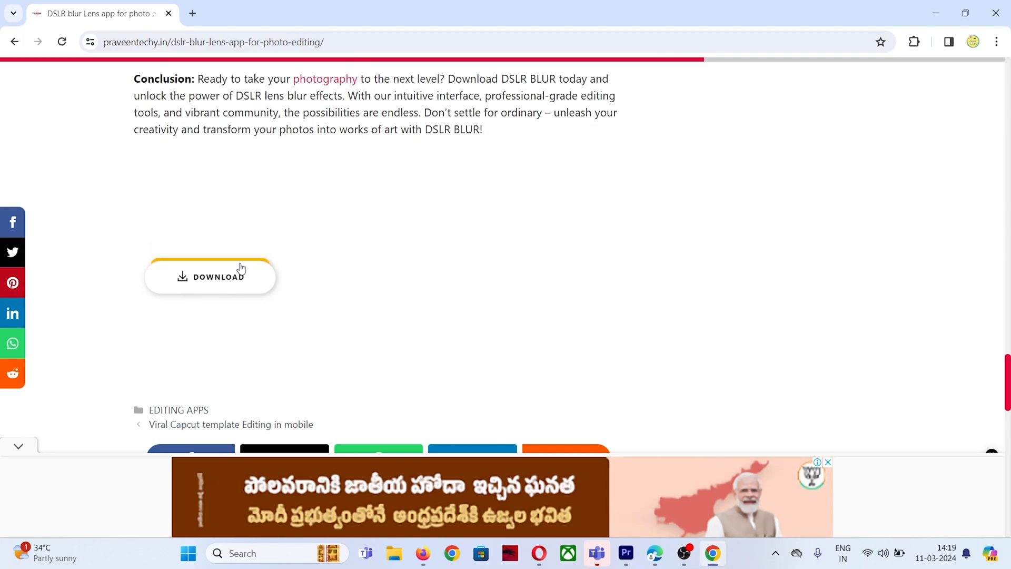
left_click(210, 283)
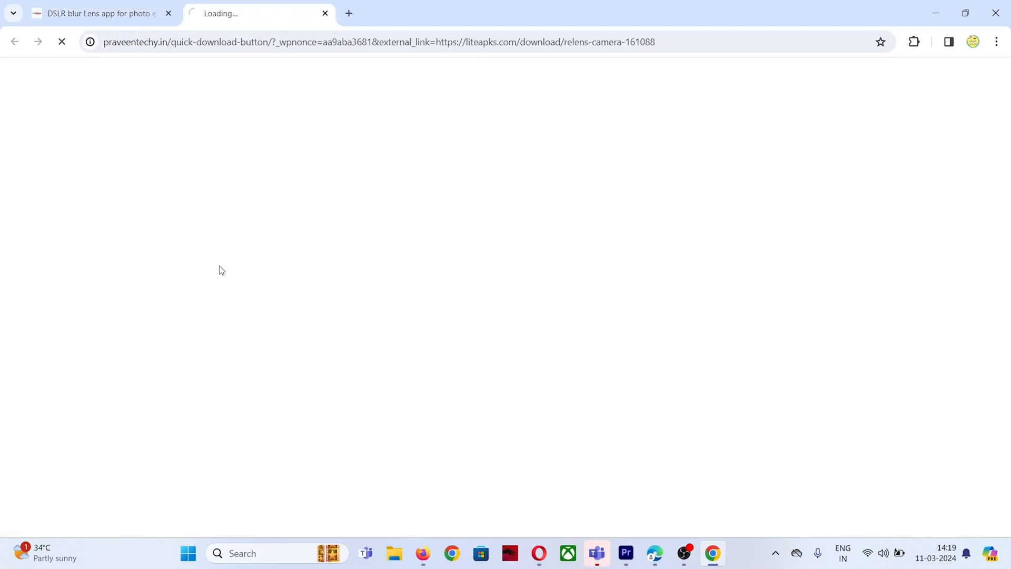
scroll(318, 264, "down", 2)
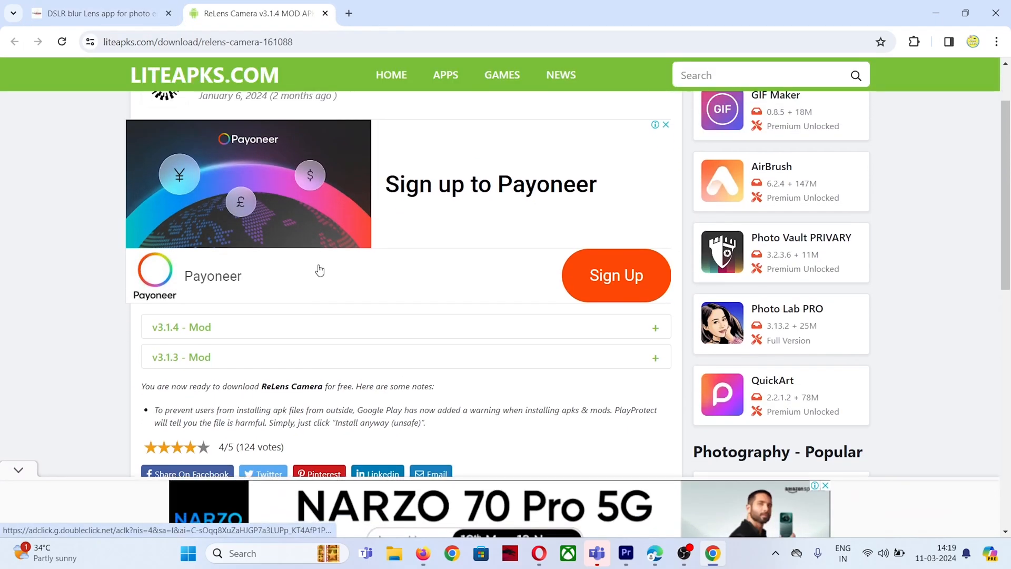
scroll(320, 270, "up", 2)
Switch to Opera and try the download button in the already opened DSLR blur Lens article.
key("alt+Tab")
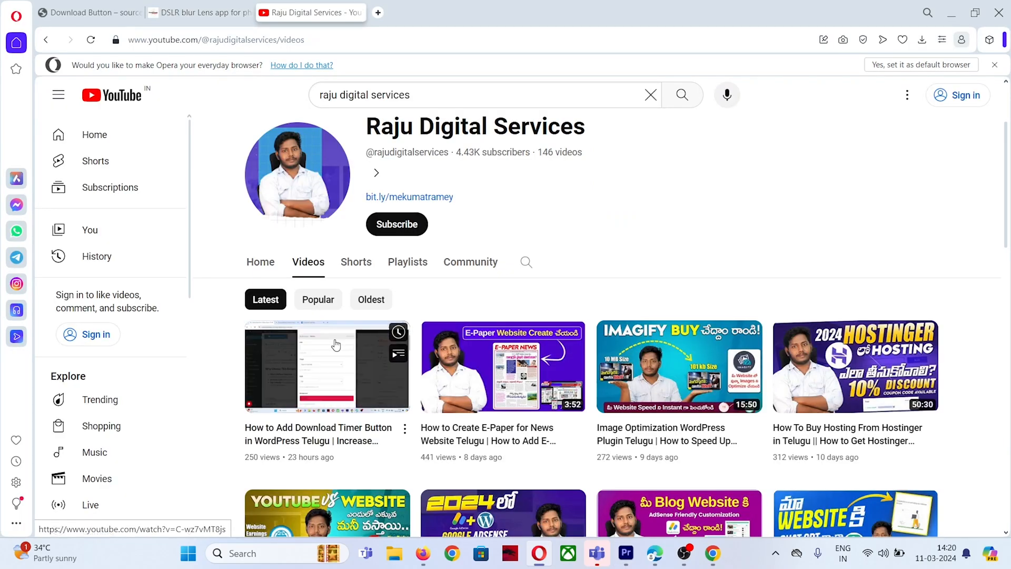
left_click(253, 12)
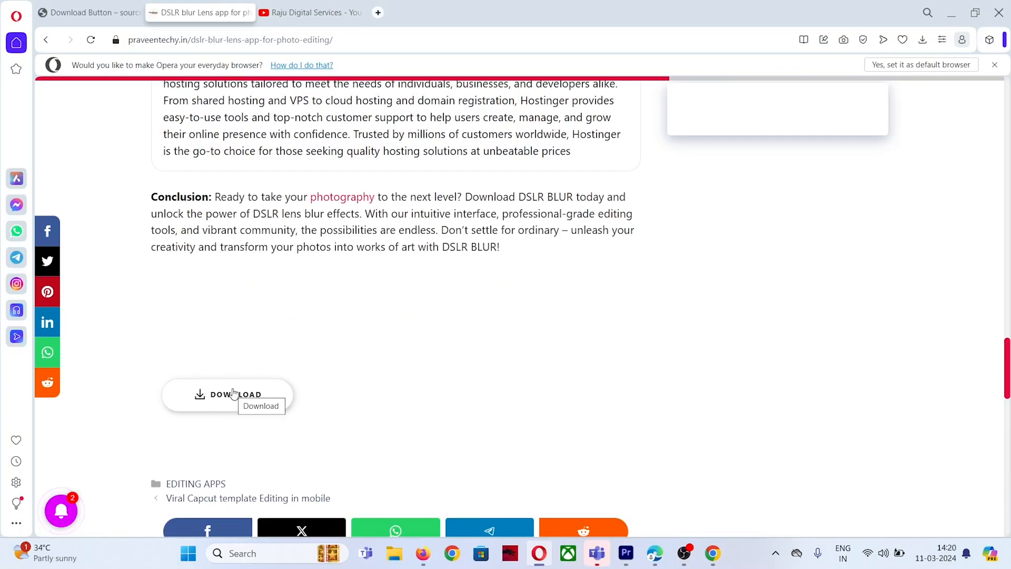
left_click(233, 394)
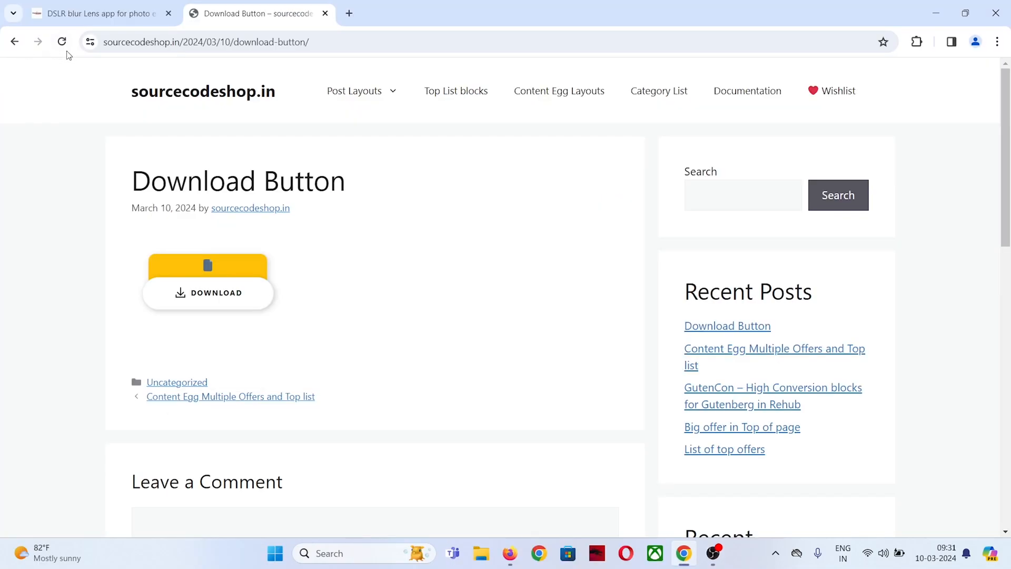
Reload the Download Button demo post on sourcecodeshop.in and try its download button.
left_click(61, 42)
left_click(62, 41)
mouse_move(117, 188)
left_mouse_down()
mouse_move(358, 185)
mouse_move(126, 176)
left_mouse_up()
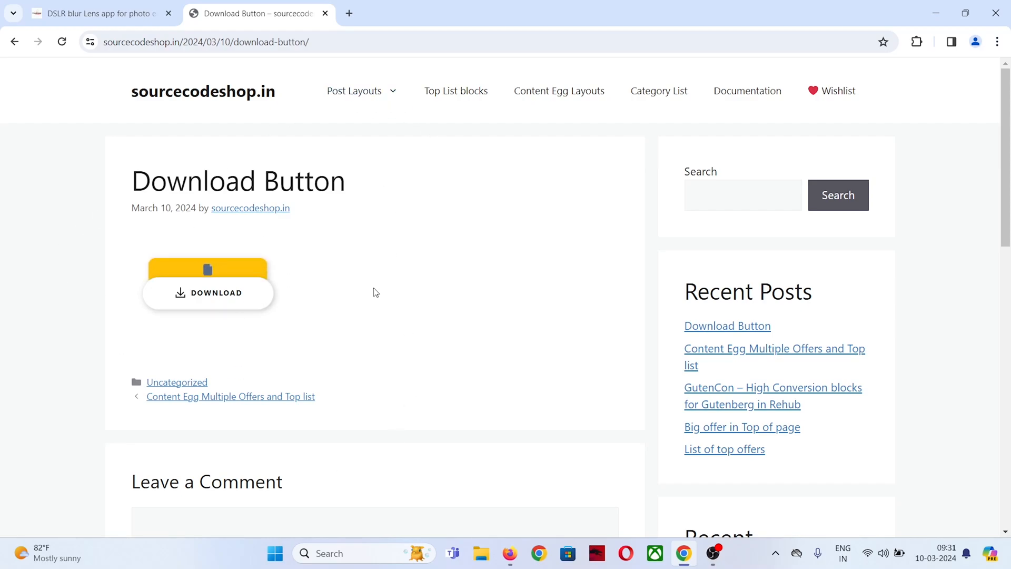
scroll(374, 279, "down", 2)
scroll(377, 266, "up", 2)
left_click(235, 276)
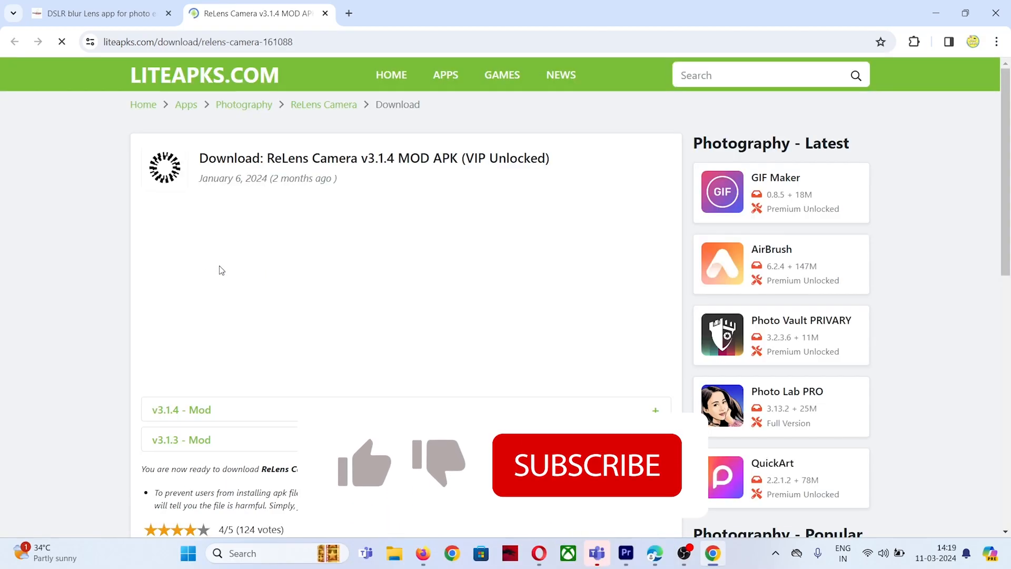
scroll(318, 264, "down", 1)
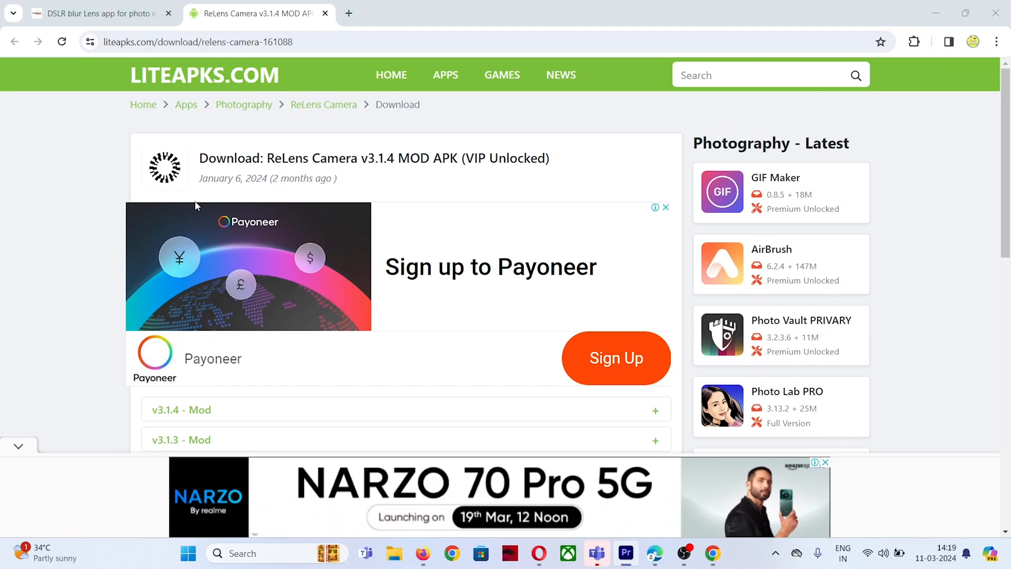
Open the DSLR blur Lens article from the site's home page and check the countdown below its conclusion.
left_click(134, 5)
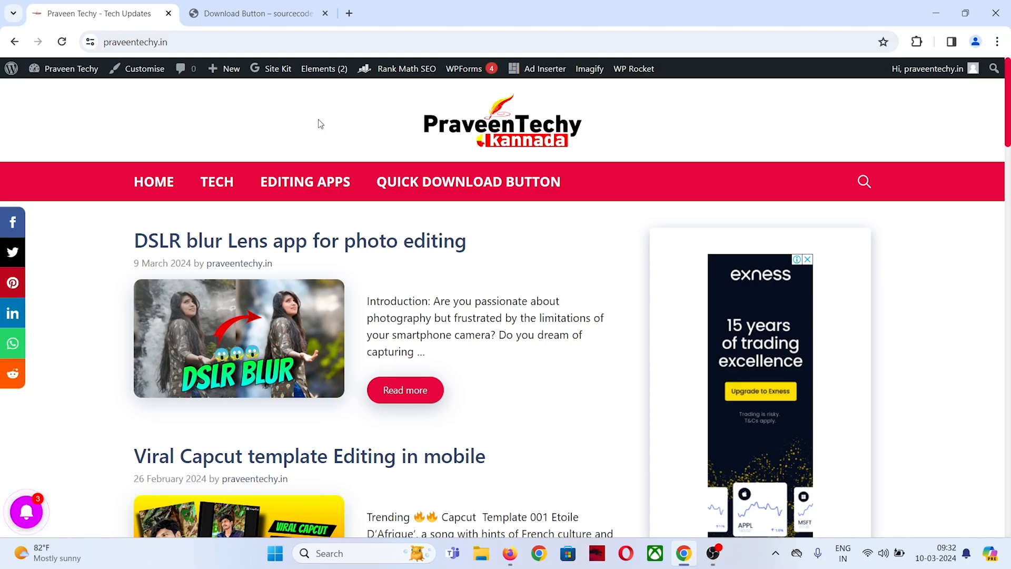
left_click(419, 242)
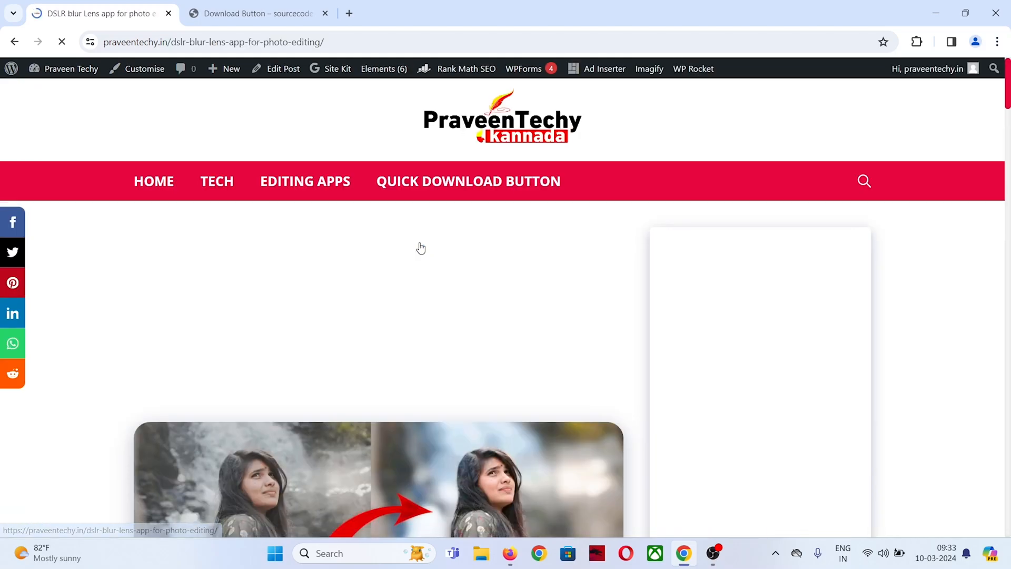
scroll(420, 247, "down", 7)
scroll(420, 247, "down", 12)
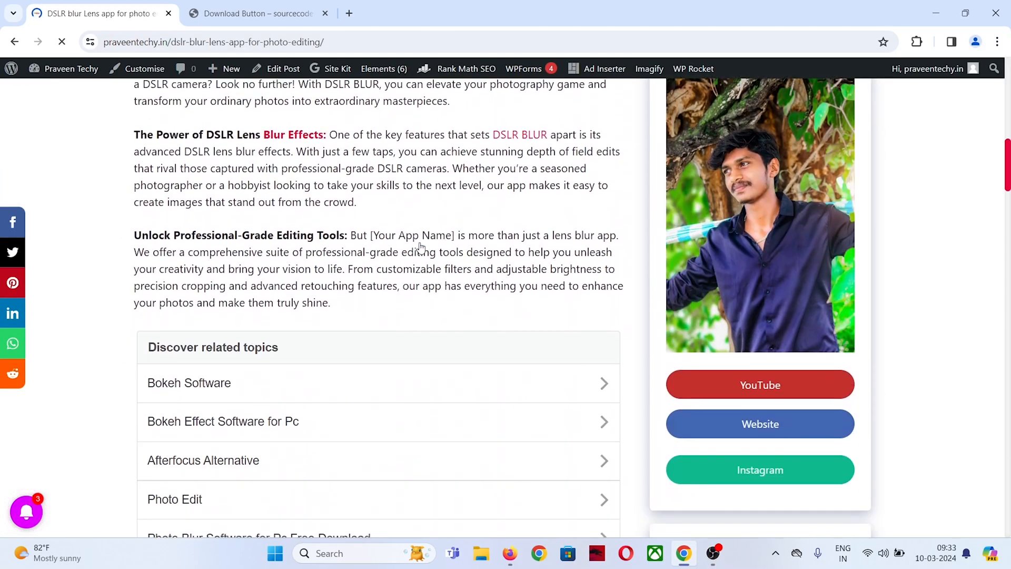
scroll(420, 248, "down", 10)
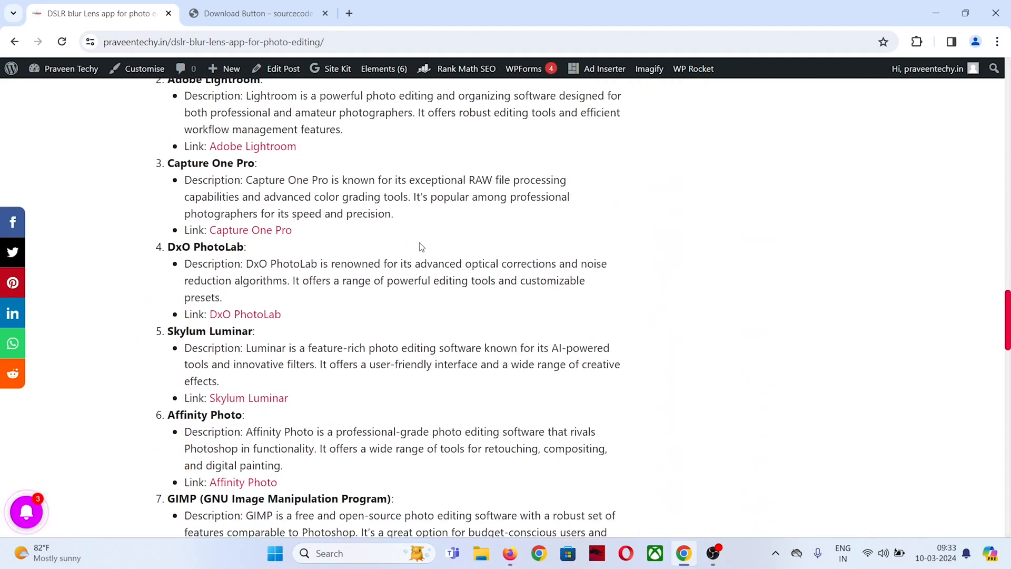
scroll(420, 248, "down", 8)
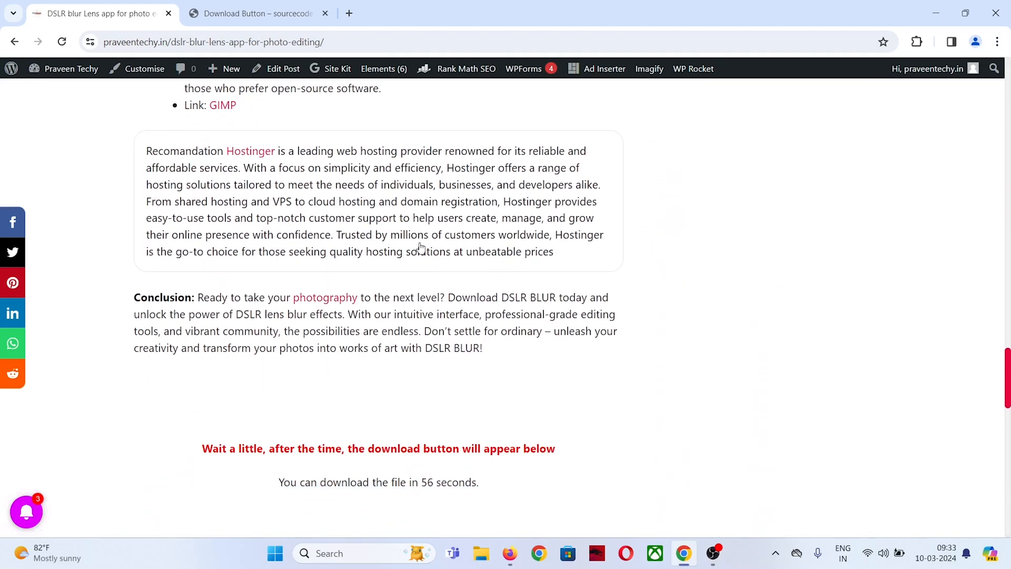
scroll(420, 247, "down", 5)
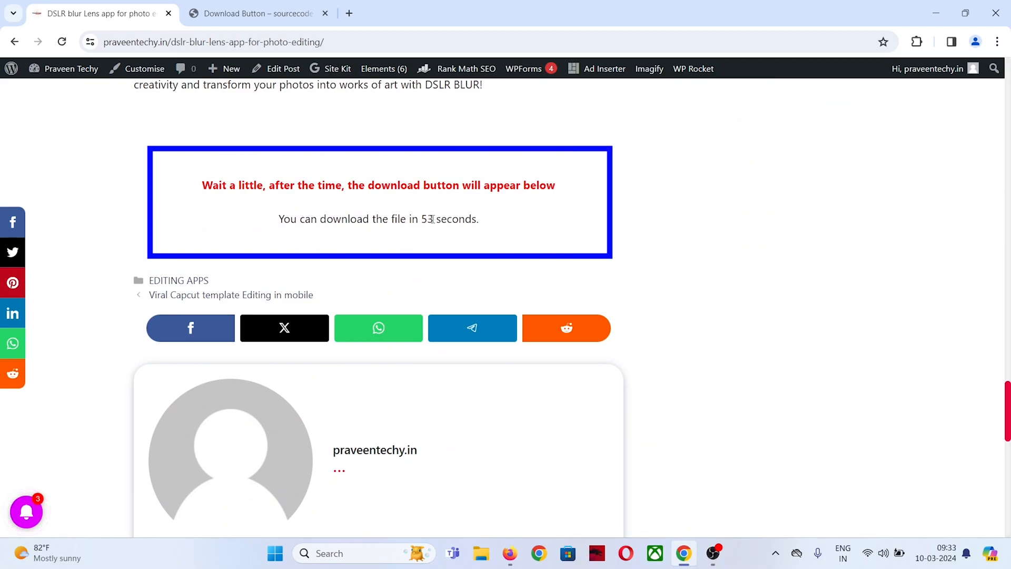
scroll(433, 219, "up", 20)
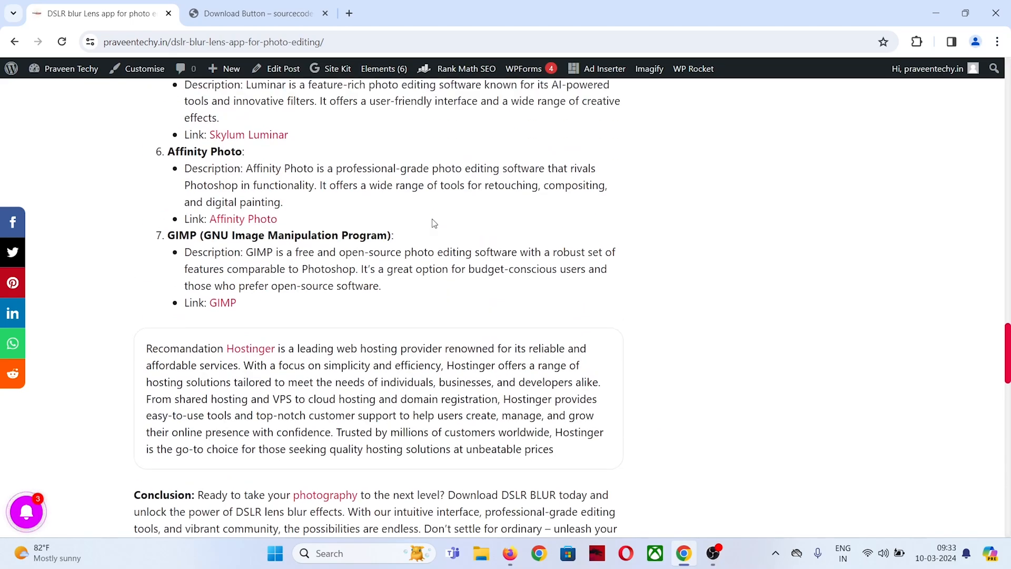
scroll(432, 219, "up", 15)
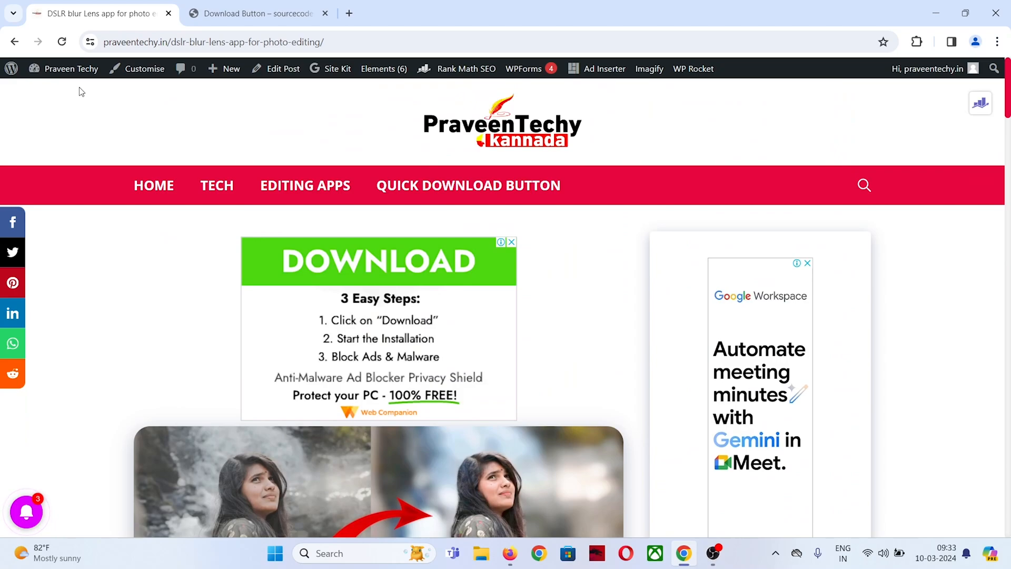
Go to the site's WordPress dashboard and search the plugins available to add for "download button".
mouse_move(67, 72)
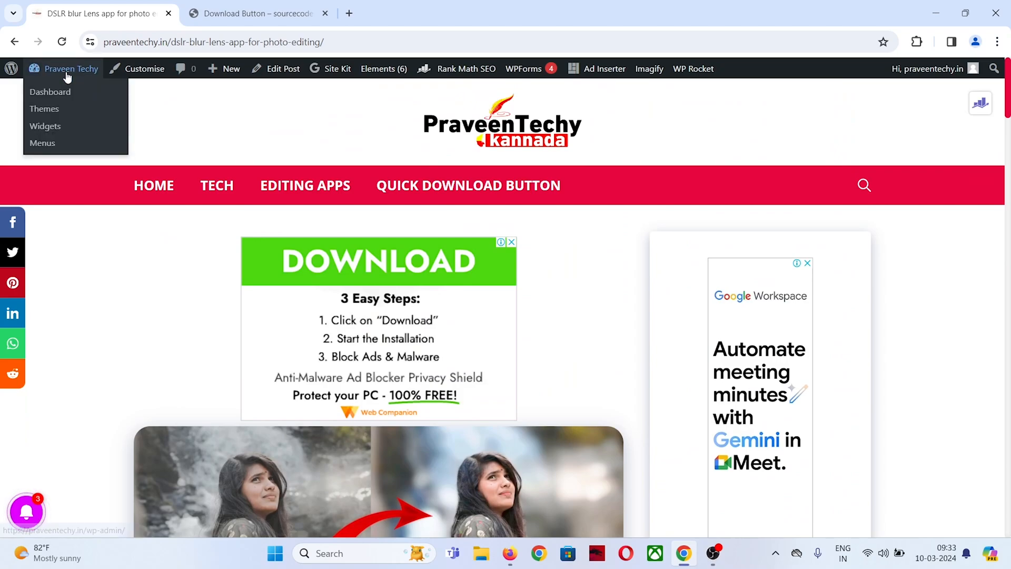
left_click(63, 96)
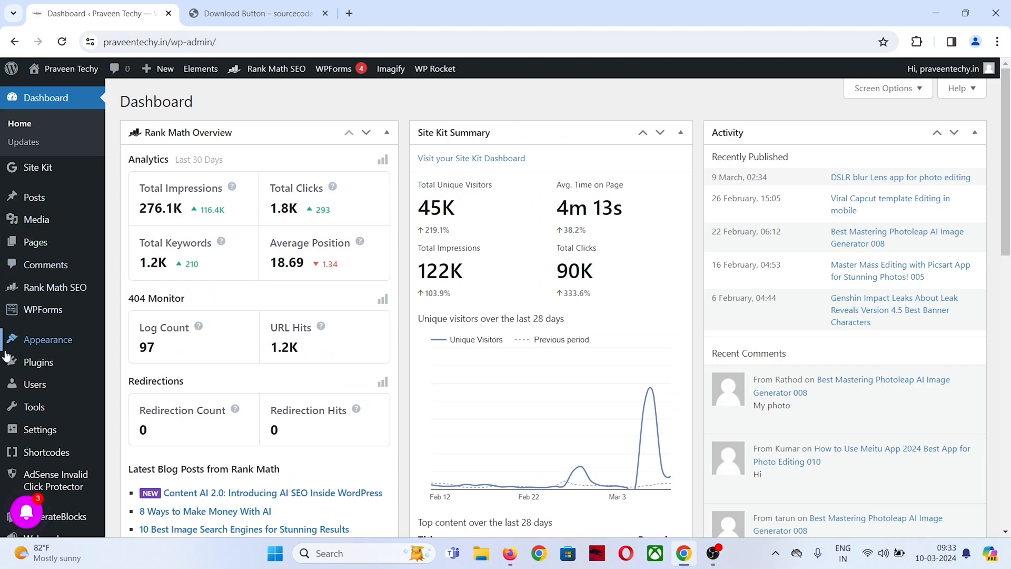
mouse_move(33, 362)
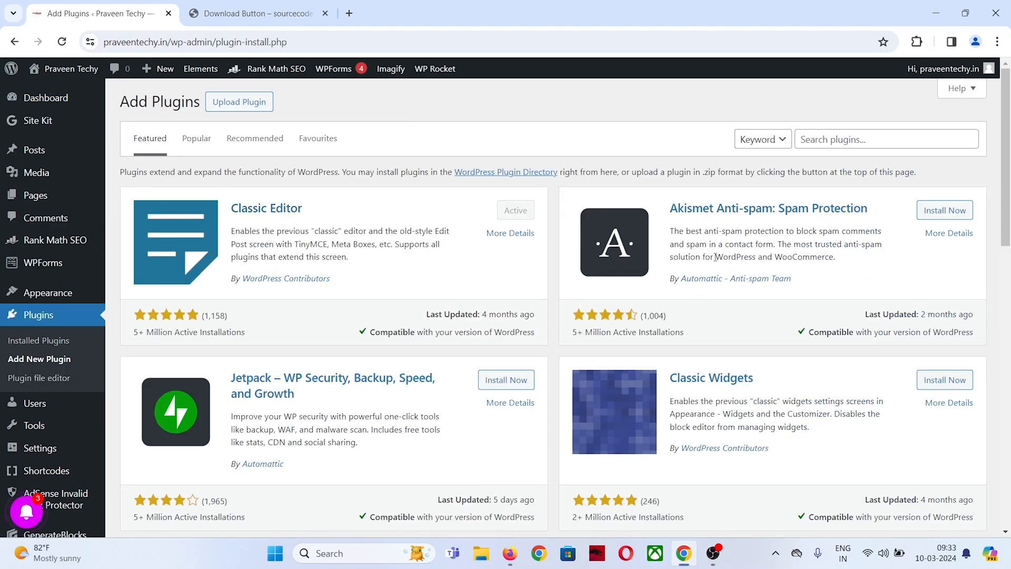
left_click(821, 139)
type("download button")
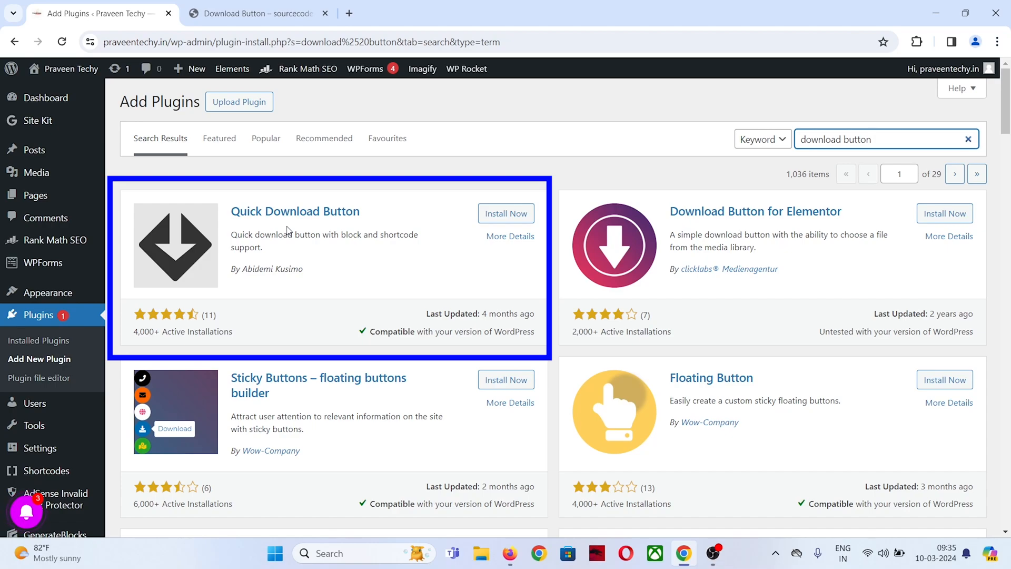
Install and activate the Quick Download Button plugin, and look through the installed plugins.
left_click(505, 213)
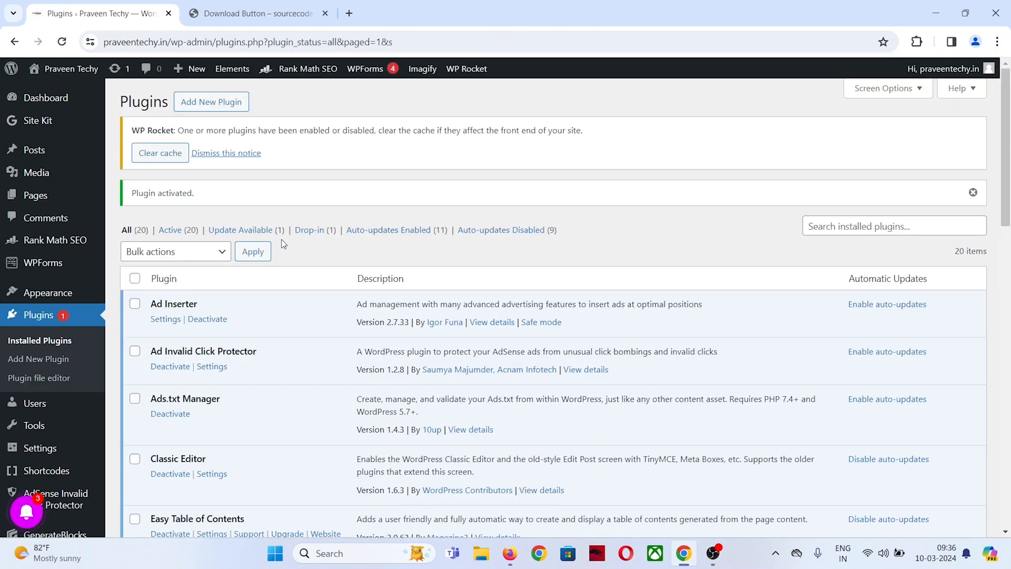
scroll(282, 253, "down", 5)
scroll(284, 284, "up", 5)
scroll(289, 311, "down", 5)
scroll(289, 311, "up", 5)
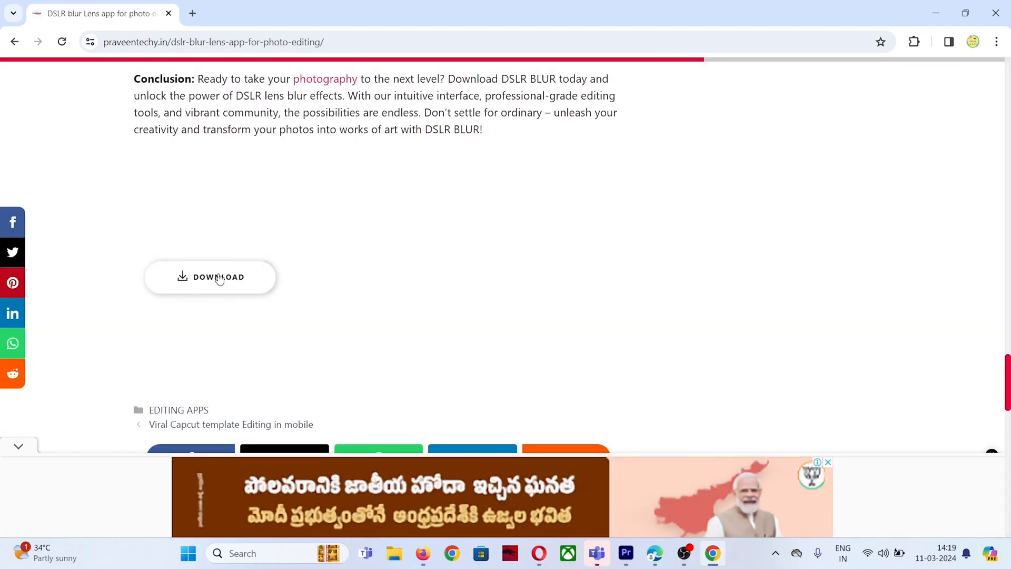
left_click(211, 279)
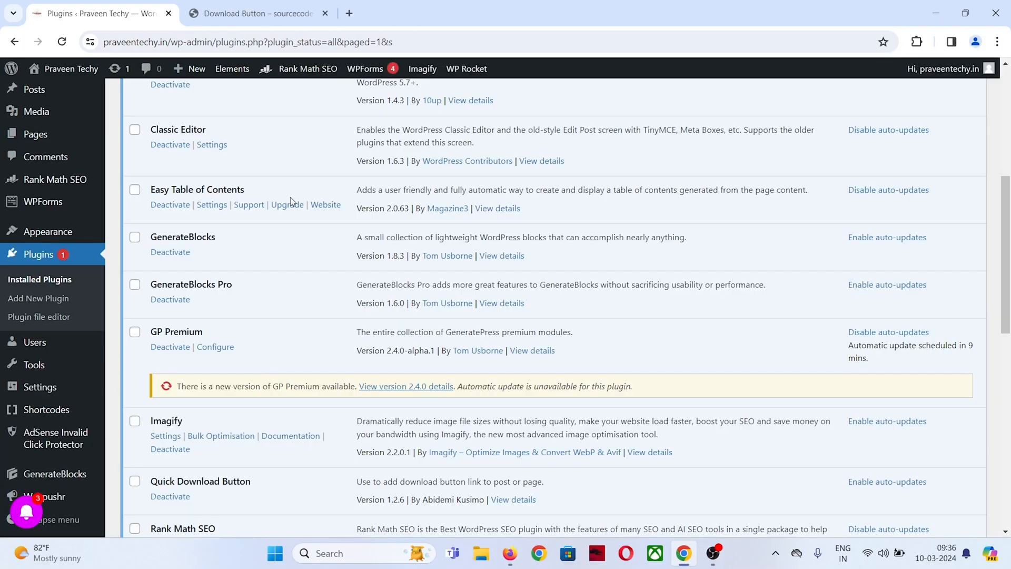
Start a new post titled "demo post" and paste the sample article text into its body.
scroll(291, 201, "up", 6)
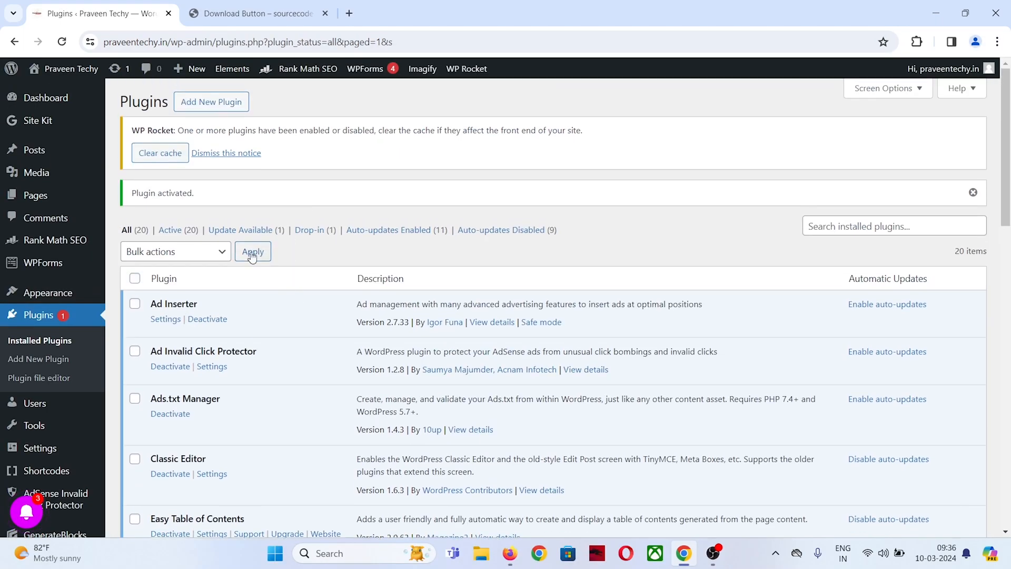
mouse_move(38, 152)
left_click(164, 172)
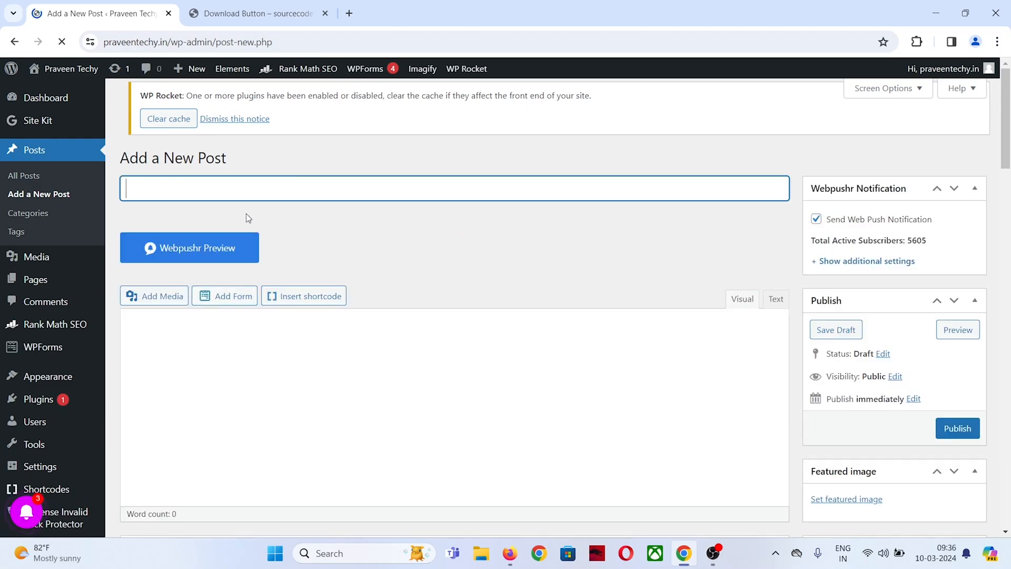
type("demo post")
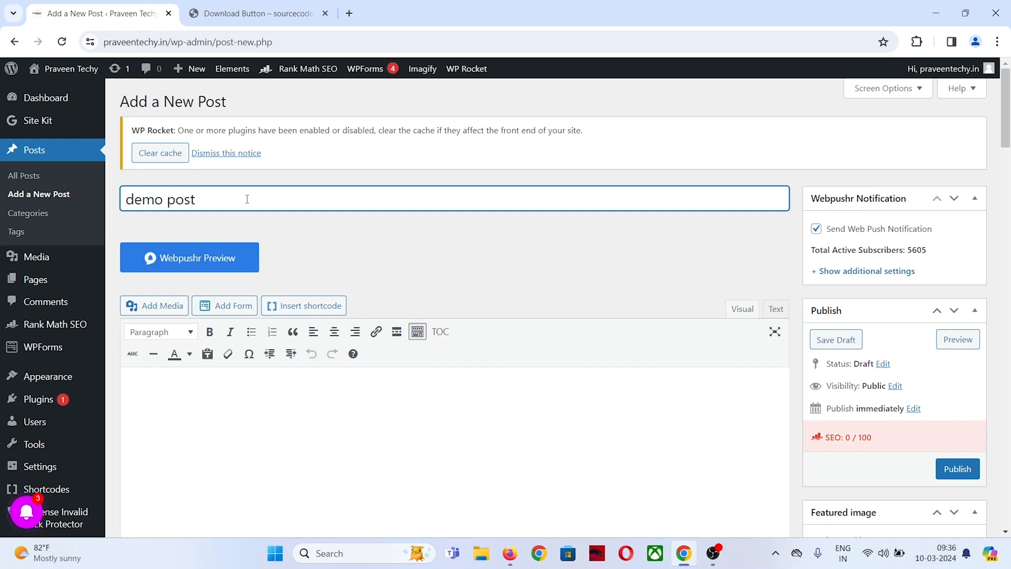
key("Tab")
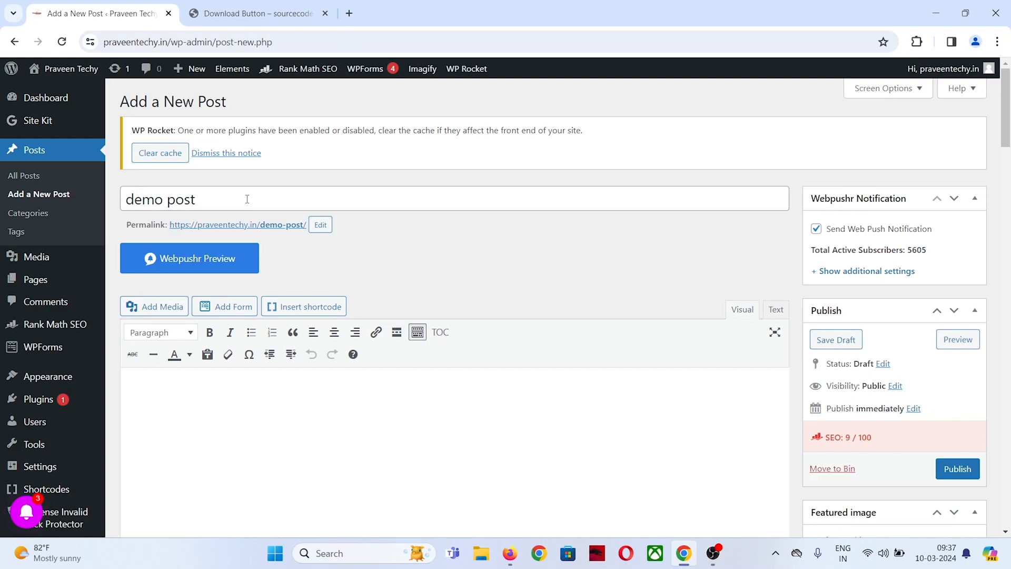
right_click(168, 392)
left_click(213, 212)
scroll(326, 412, "down", 2)
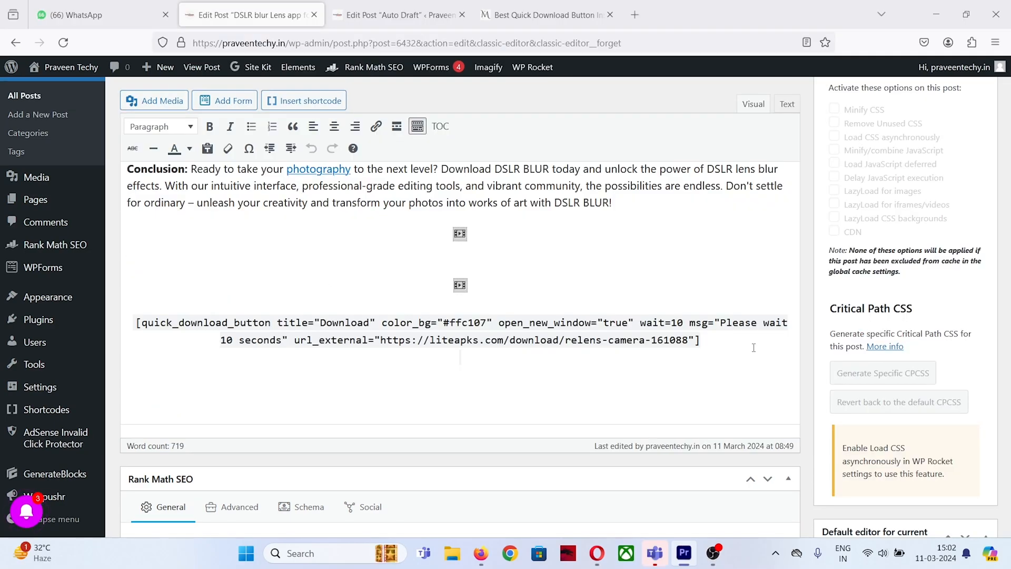
Examine the Quick Download Button entry among the installed plugins and the quick_download_button shortcode ending the DSLR blur Lens post.
triple_click(329, 322)
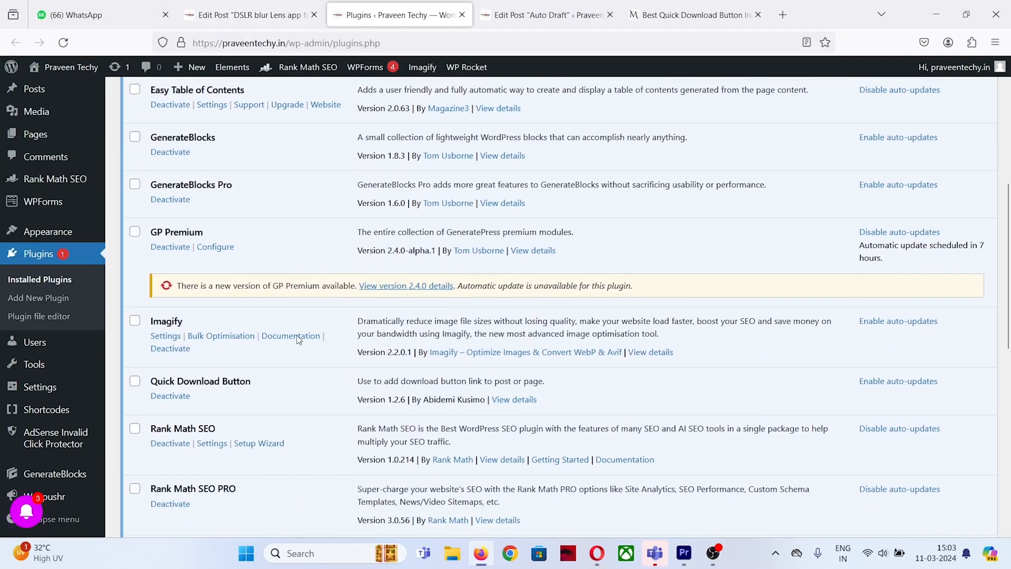
scroll(298, 340, "down", 1)
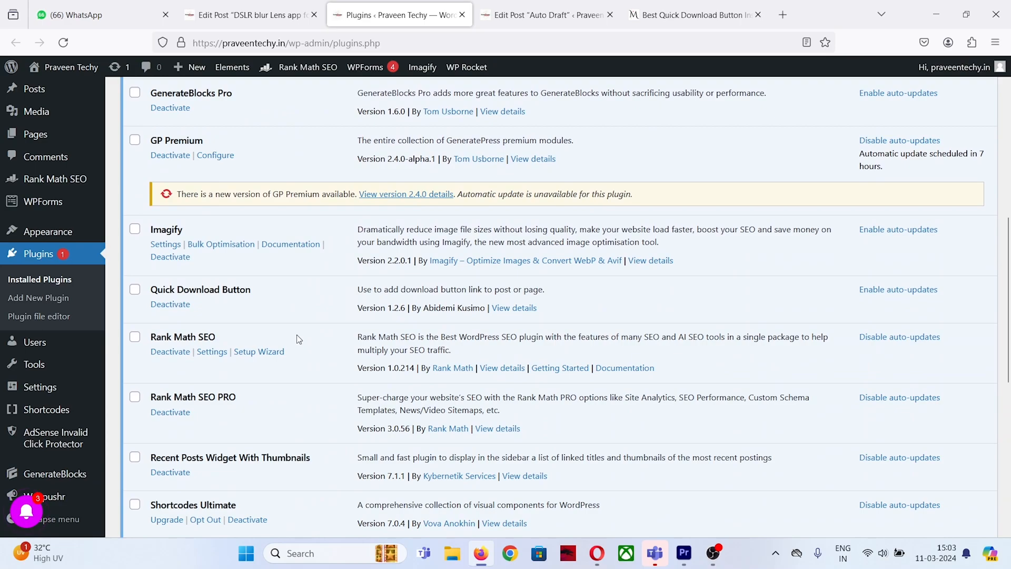
left_click_drag(279, 290, 148, 293)
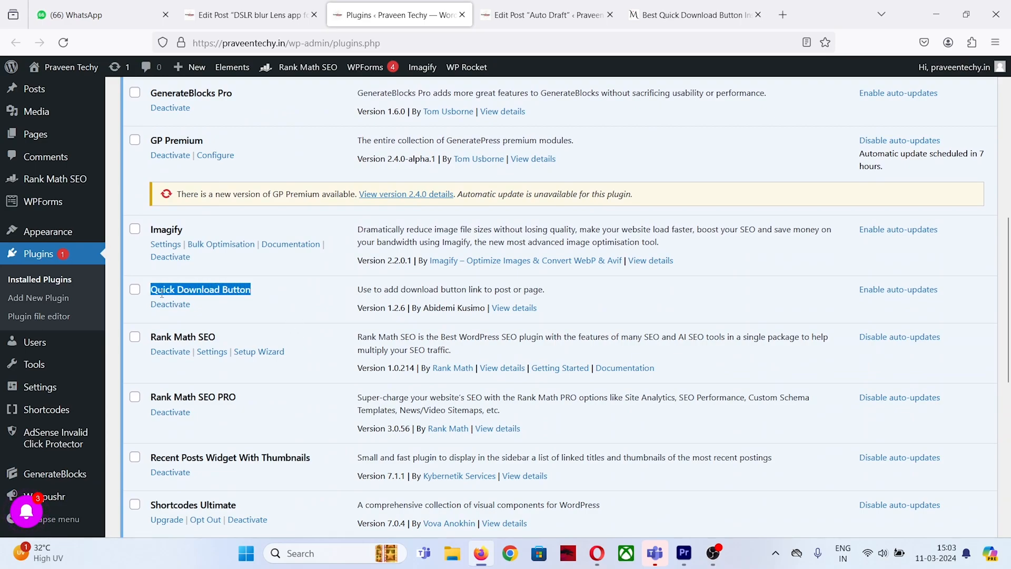
left_click(147, 293)
scroll(250, 248, "up", 8)
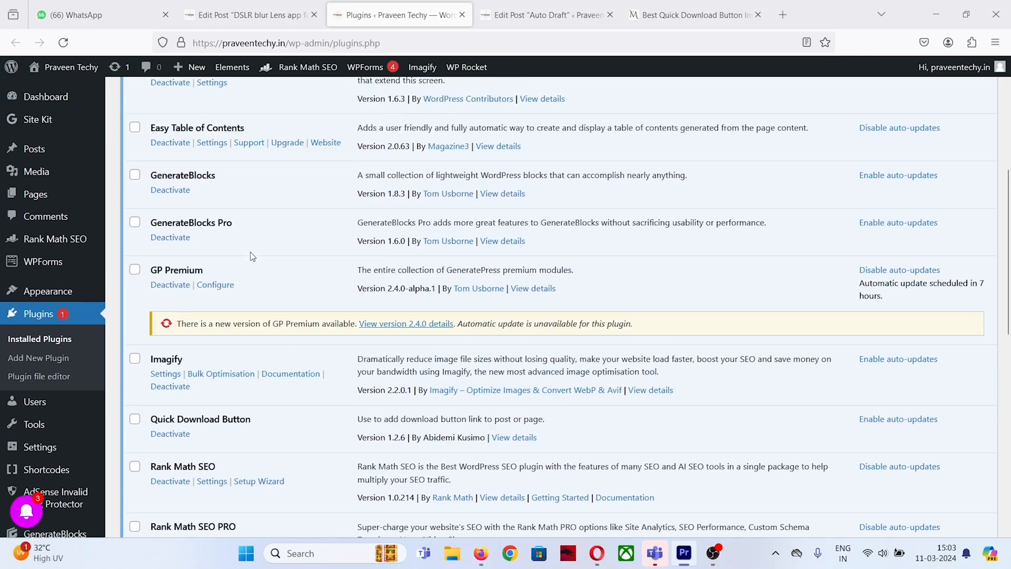
mouse_move(223, 353)
left_mouse_down()
mouse_move(137, 358)
mouse_move(243, 355)
left_mouse_up()
key("ctrl+shift+Tab")
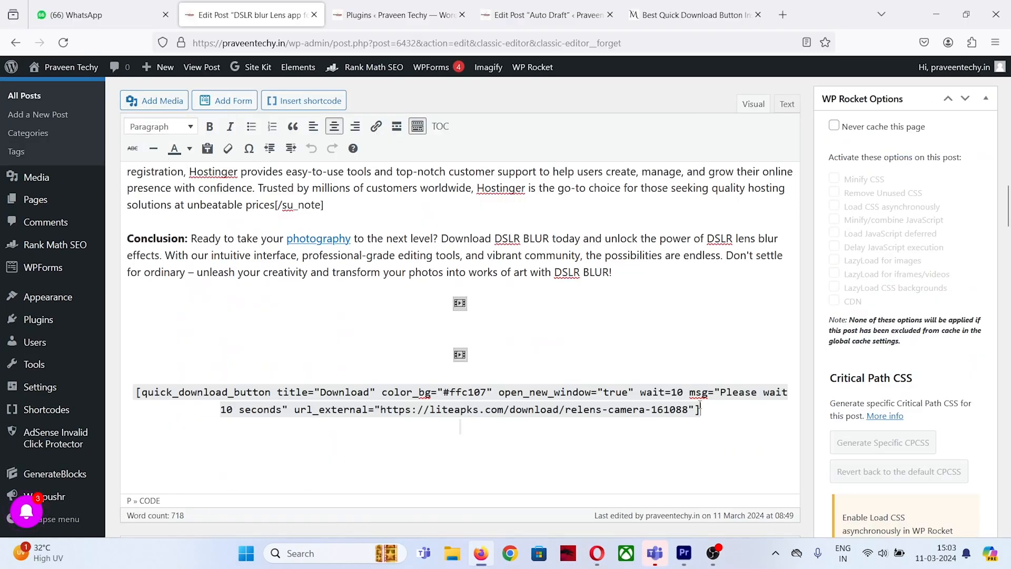
left_click_drag(732, 418, 474, 373)
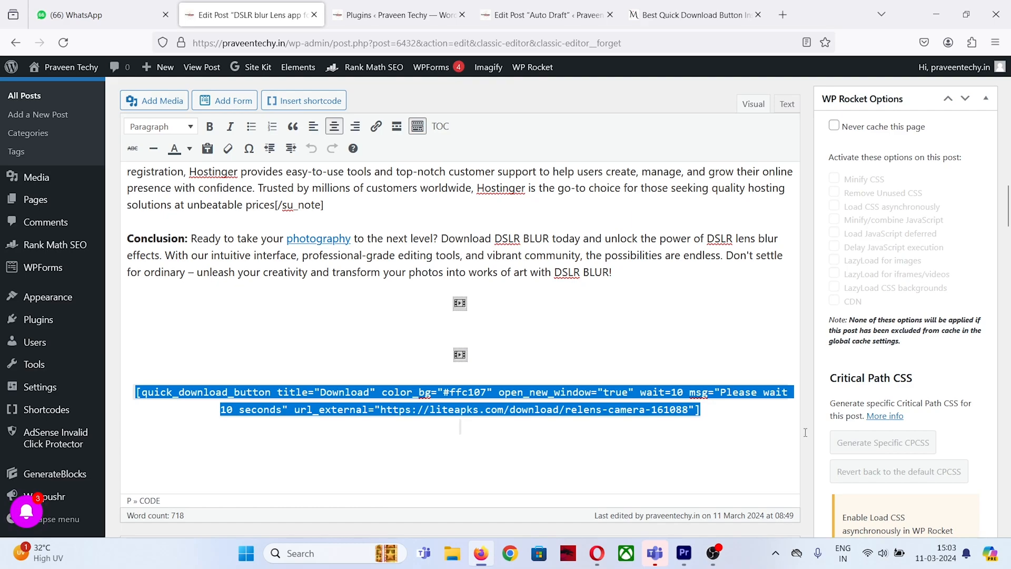
Add a Download Button block to the Auto Draft post and look through its style, URL and countdown settings.
key("ctrl+Tab")
key("ctrl+Tab")
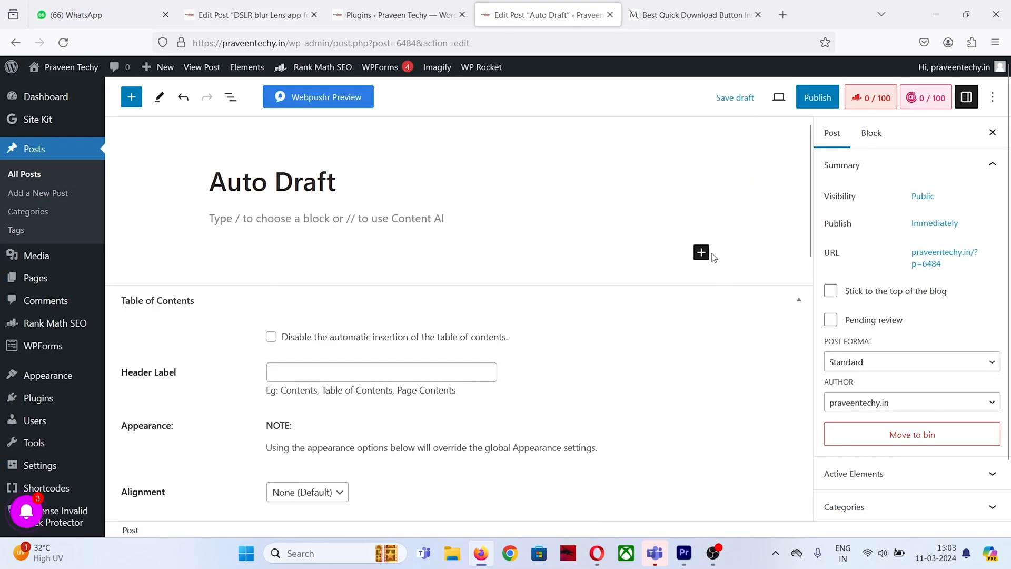
left_click(701, 252)
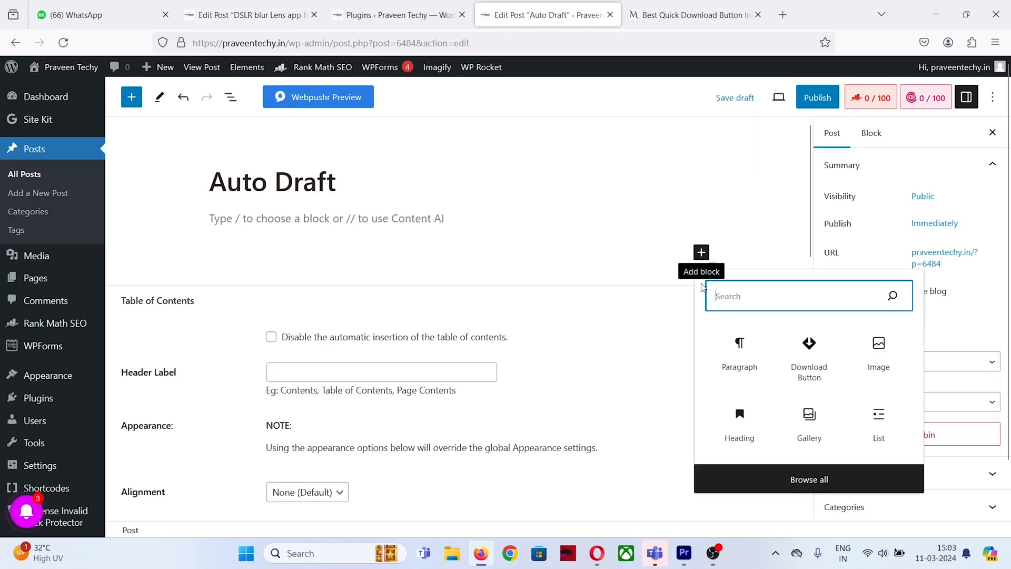
left_click(803, 360)
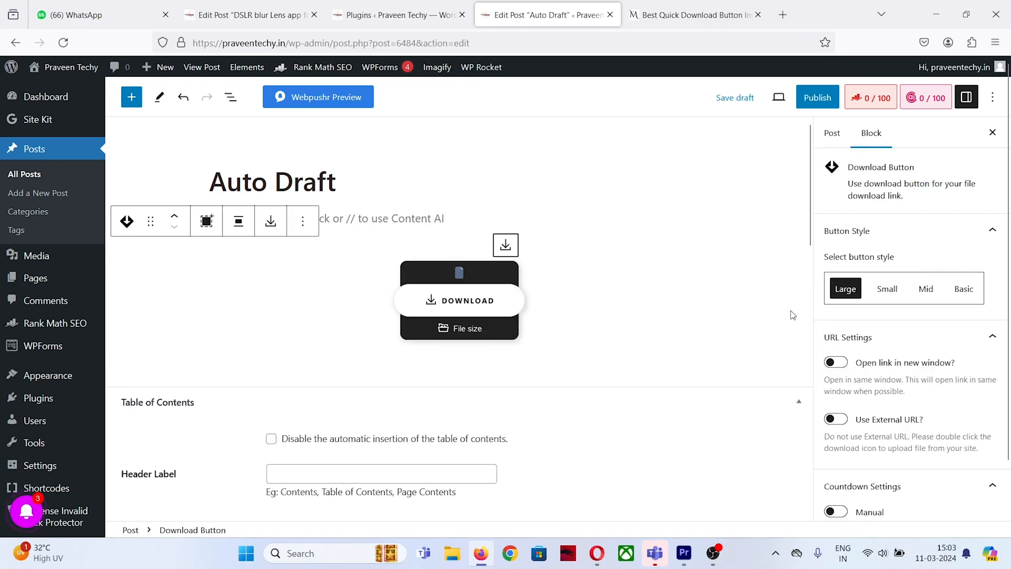
scroll(926, 316, "down", 5)
scroll(926, 315, "up", 5)
scroll(932, 342, "down", 8)
scroll(937, 360, "up", 10)
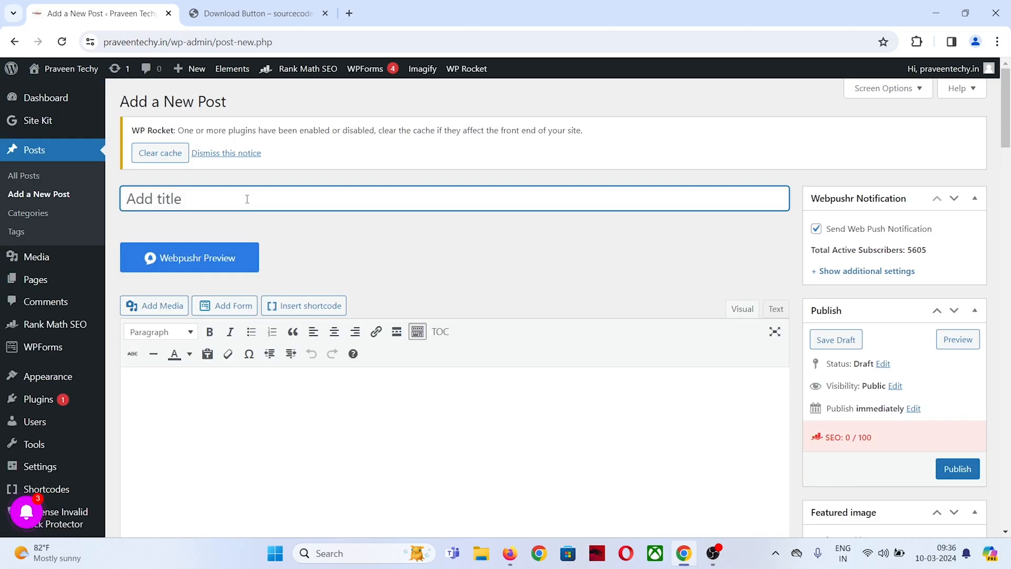
Title the new classic-editor post "demo post", paste the sample article, and start an empty line below its bullet list.
type("demo post")
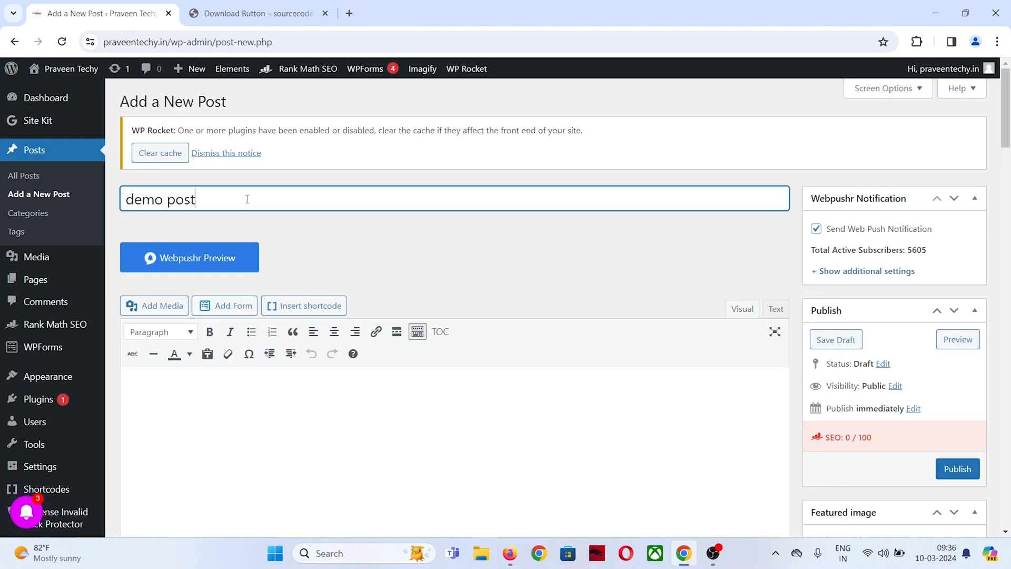
key("Tab")
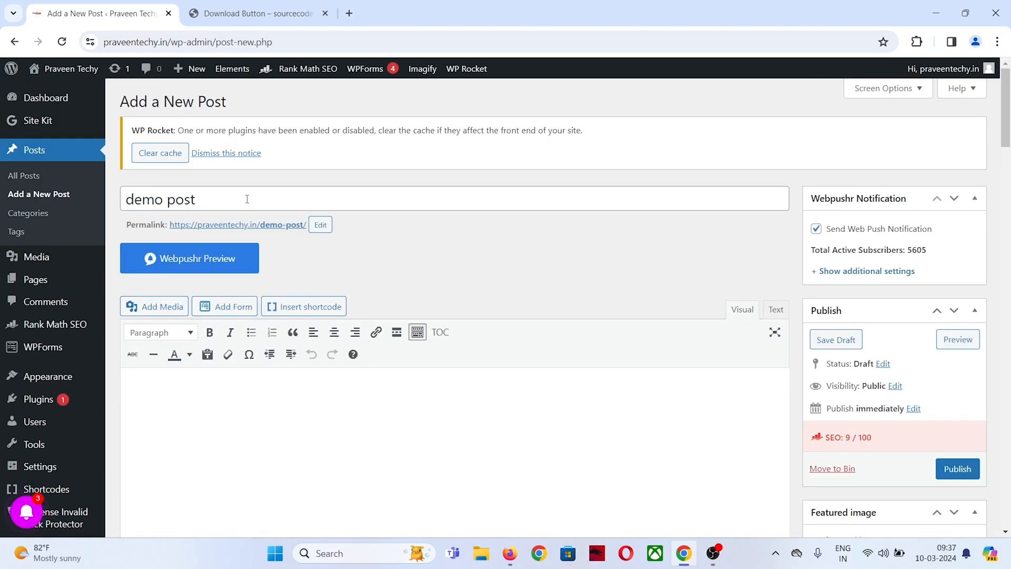
right_click(168, 393)
left_click(209, 220)
scroll(318, 416, "down", 2)
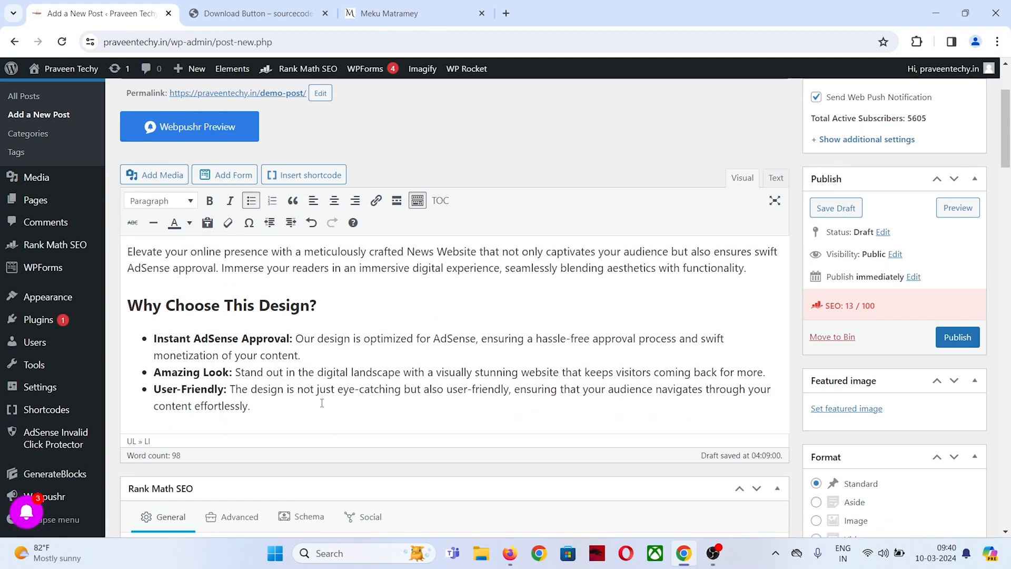
key("Return")
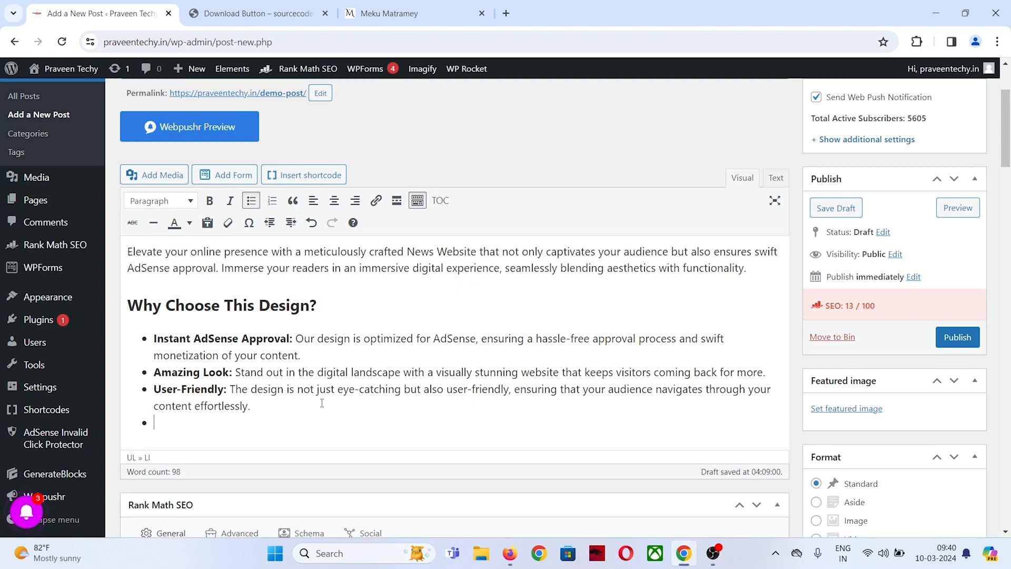
key("Return")
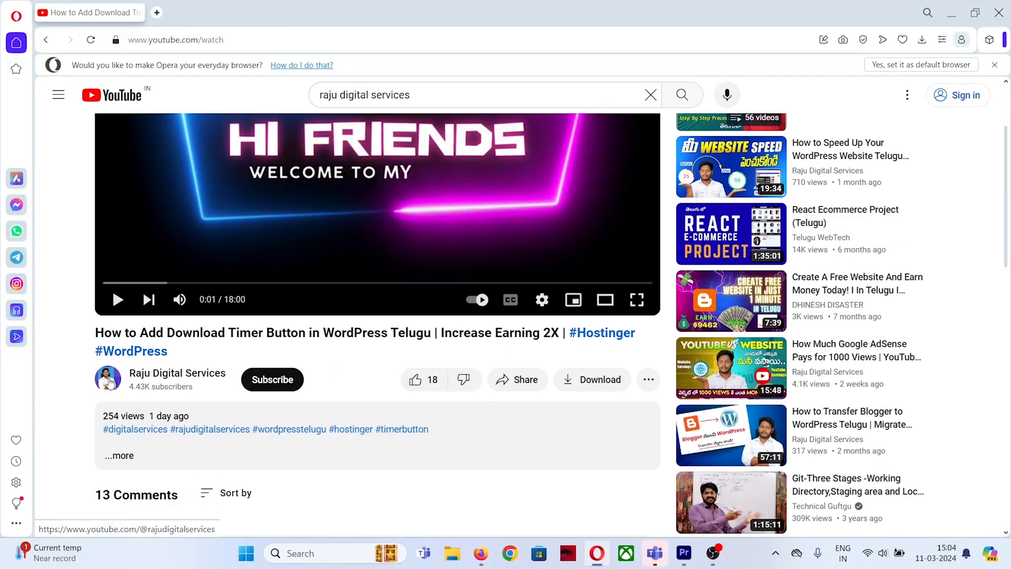
Open the Raju Digital Services channel from its WordPress timer video and follow its profile link to the Meku Matramey site.
left_click(110, 383)
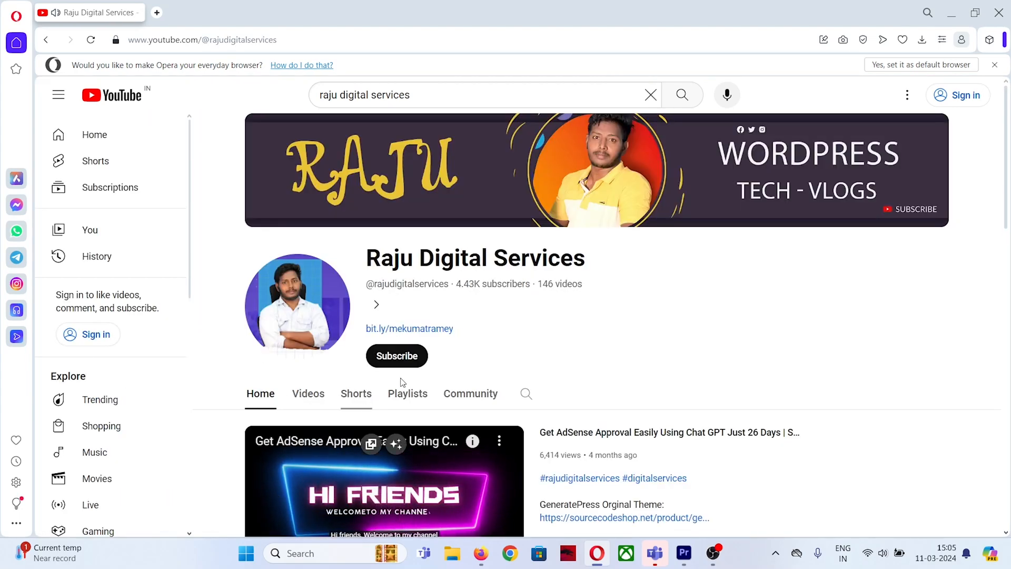
left_click_drag(452, 329, 373, 329)
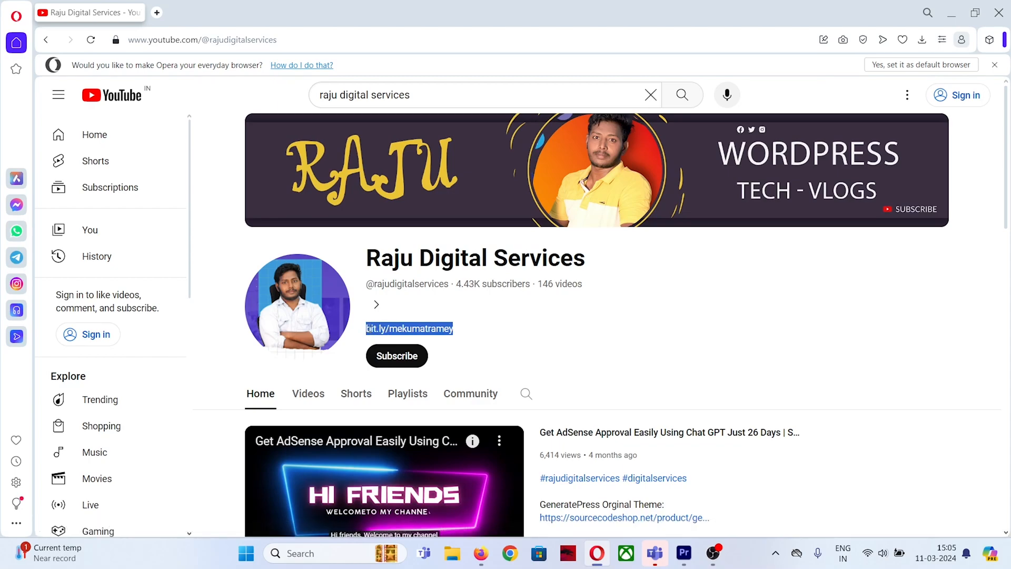
left_click(411, 328)
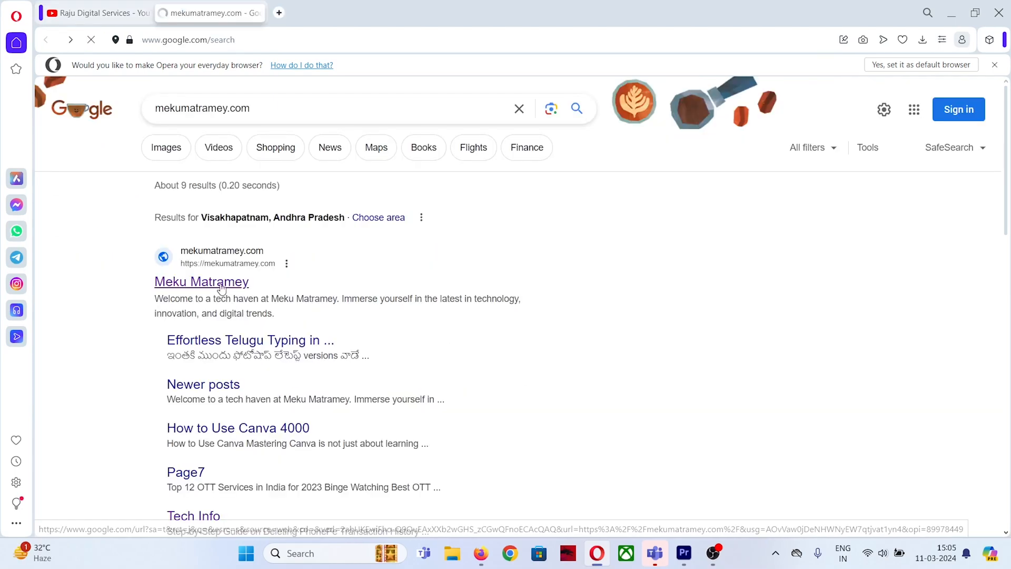
left_click(201, 282)
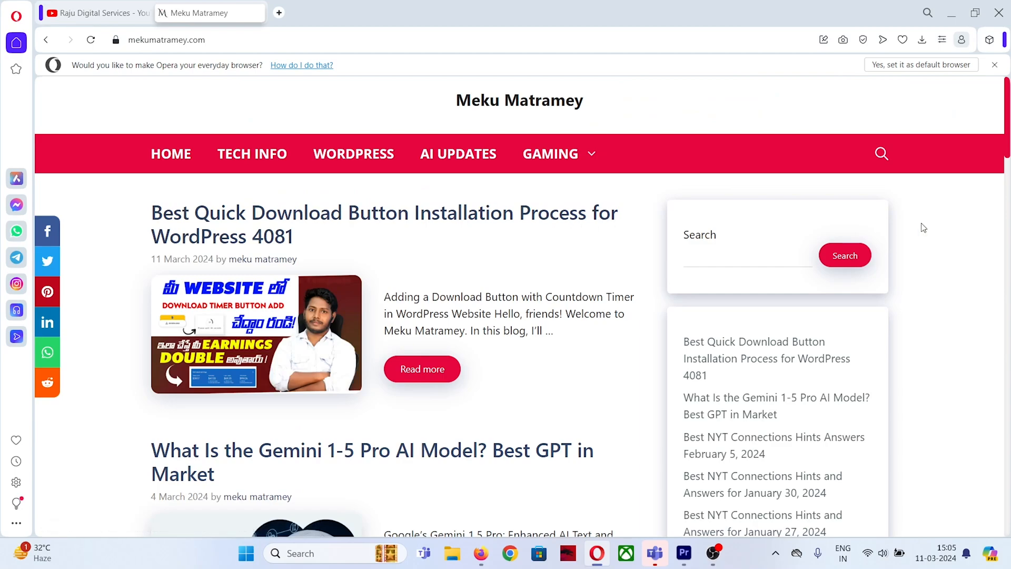
Search the Meku Matramey site for 4081 and open the Best Quick Download Button Installation Process article.
left_click(882, 155)
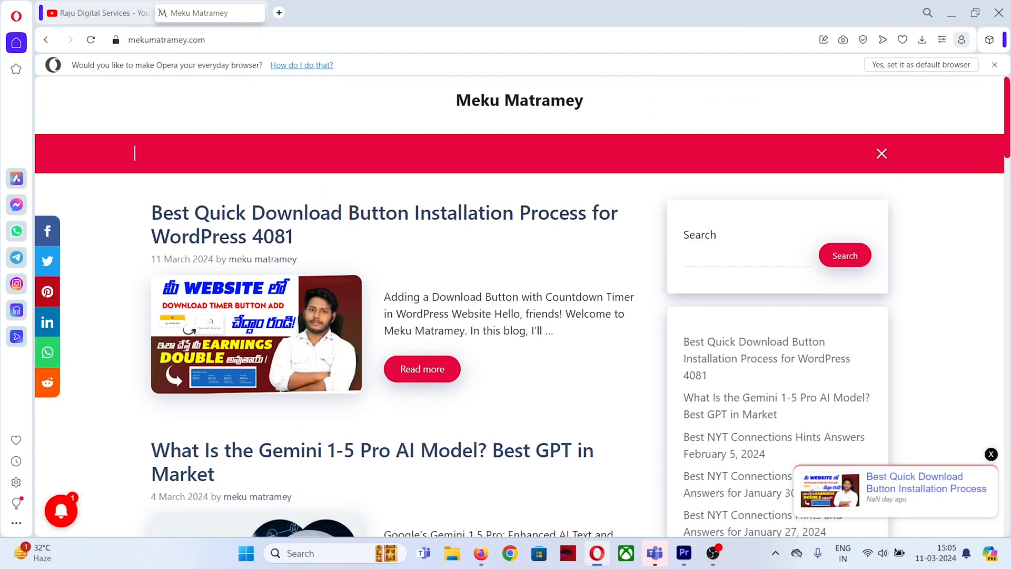
key("alt+Tab")
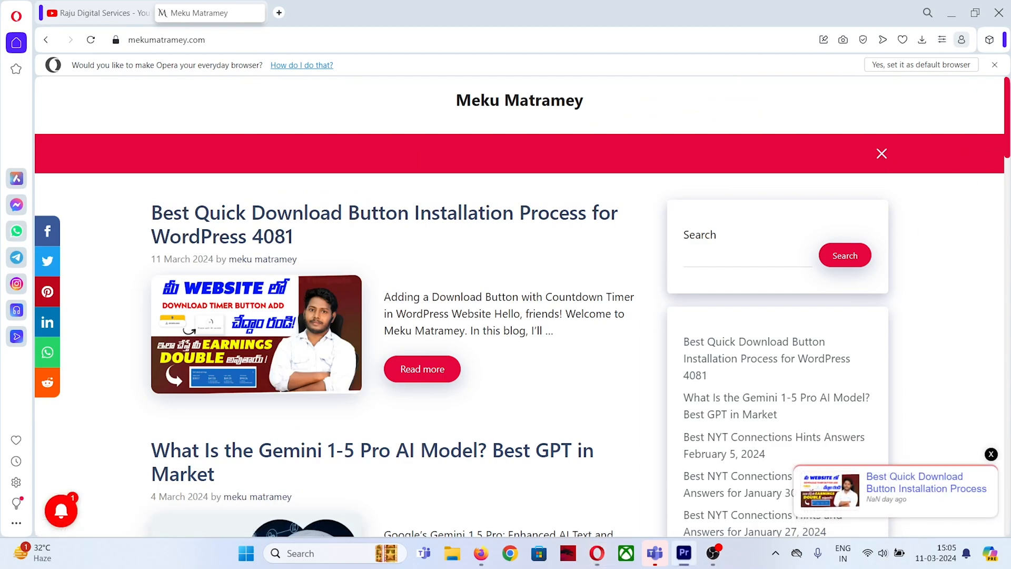
left_click(518, 154)
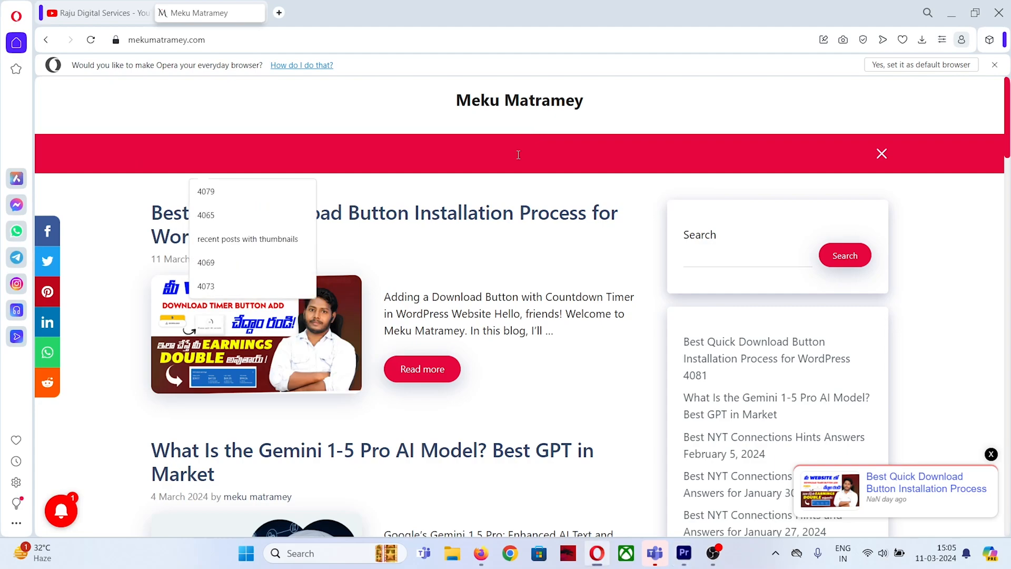
type("4081")
key("Return")
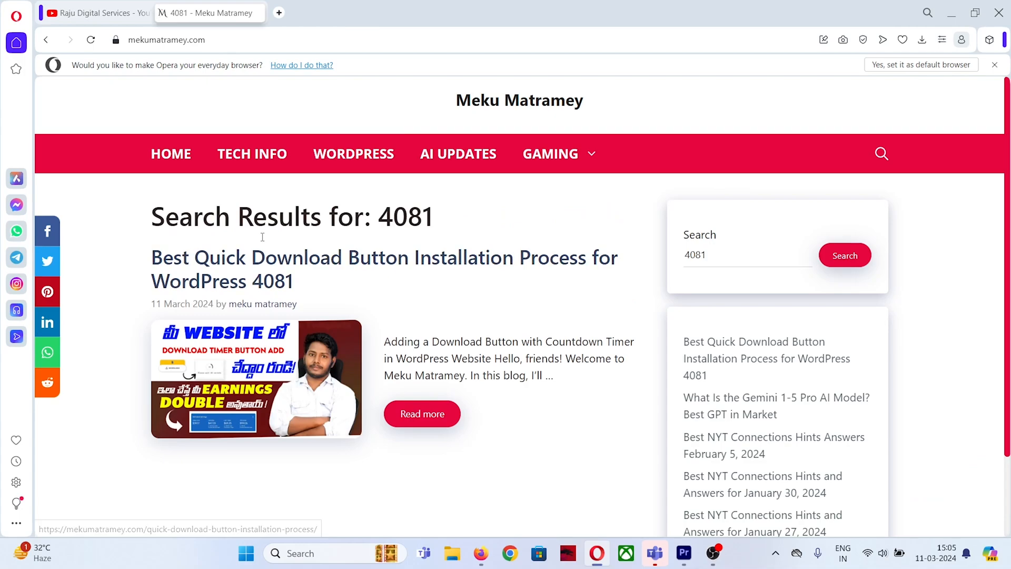
mouse_move(151, 259)
left_mouse_down()
mouse_move(293, 282)
mouse_move(149, 259)
left_mouse_up()
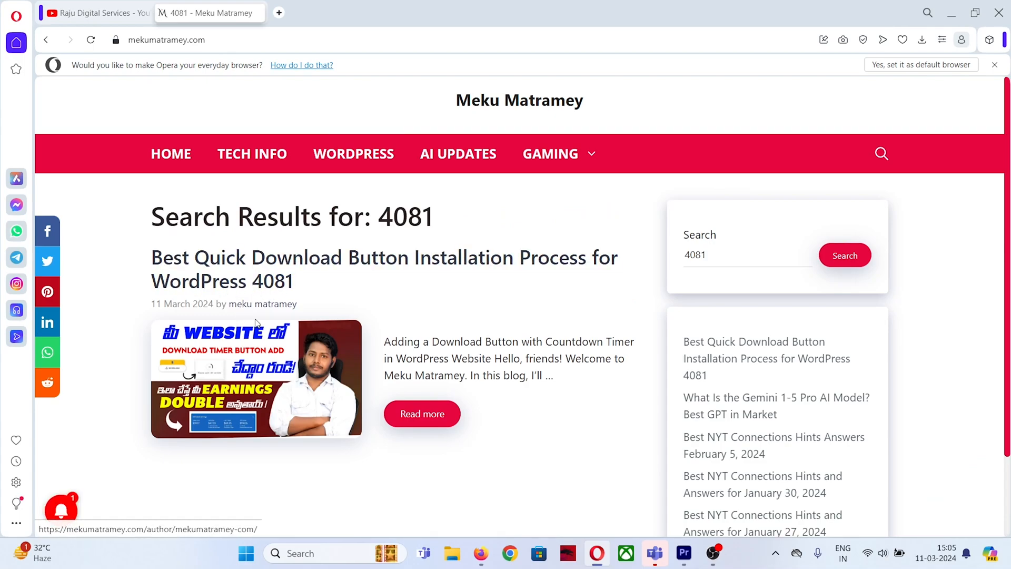
left_click(256, 351)
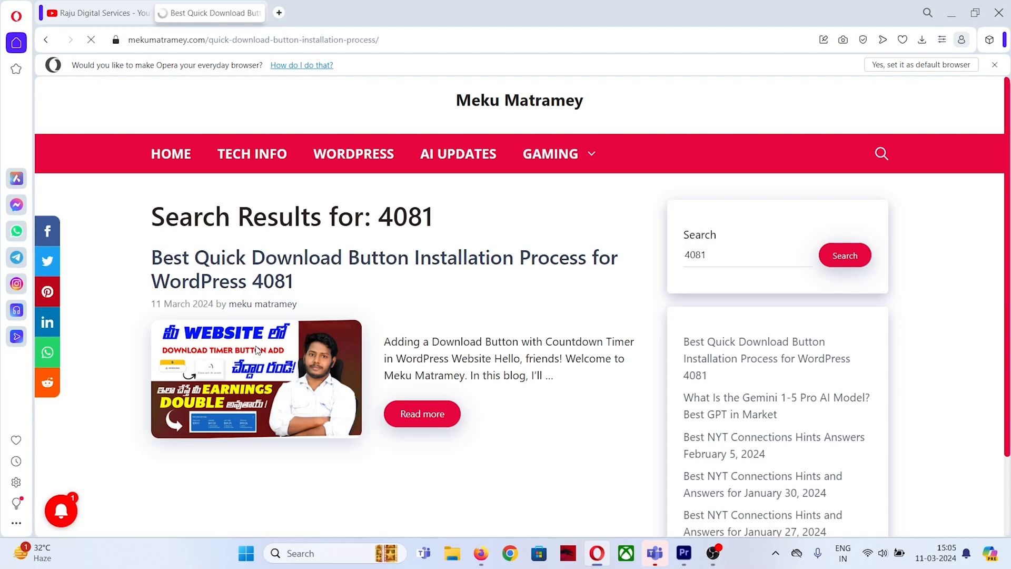
Examine the article's quick_download_button shortcode examples for new-window links, the waiting timer, external URLs and automatic file size.
scroll(298, 350, "down", 3)
scroll(298, 350, "down", 15)
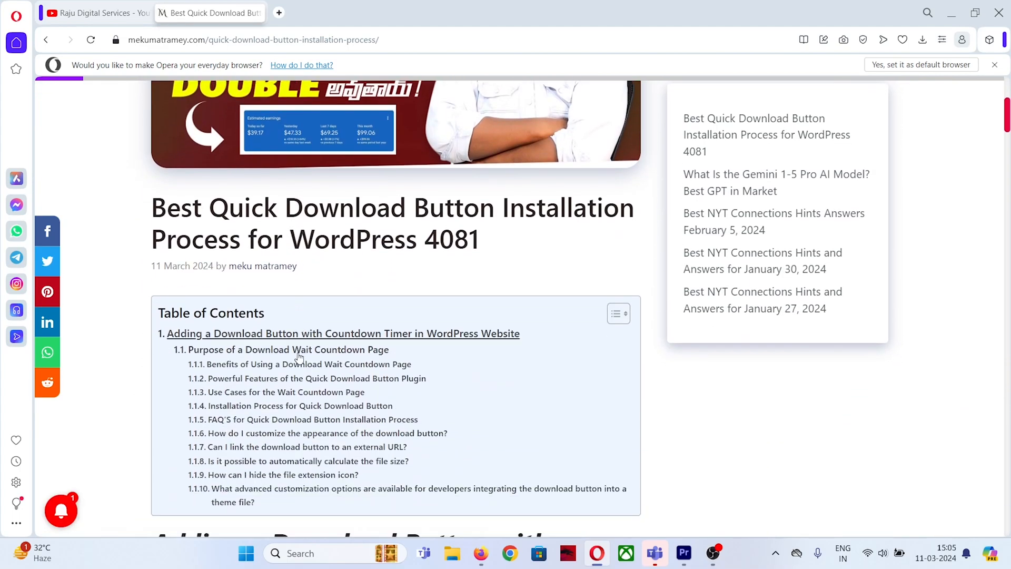
scroll(298, 356, "down", 20)
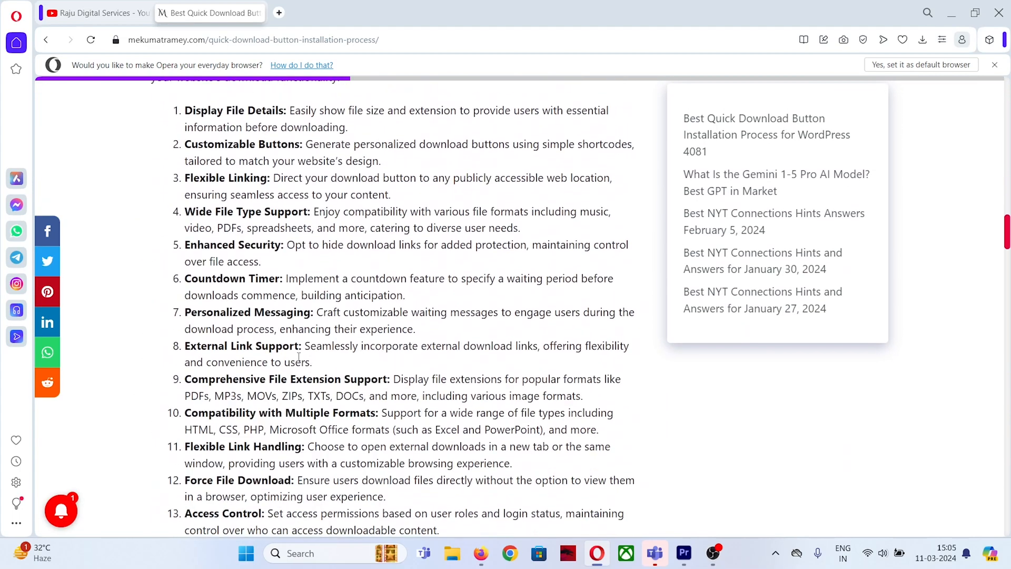
scroll(298, 357, "down", 12)
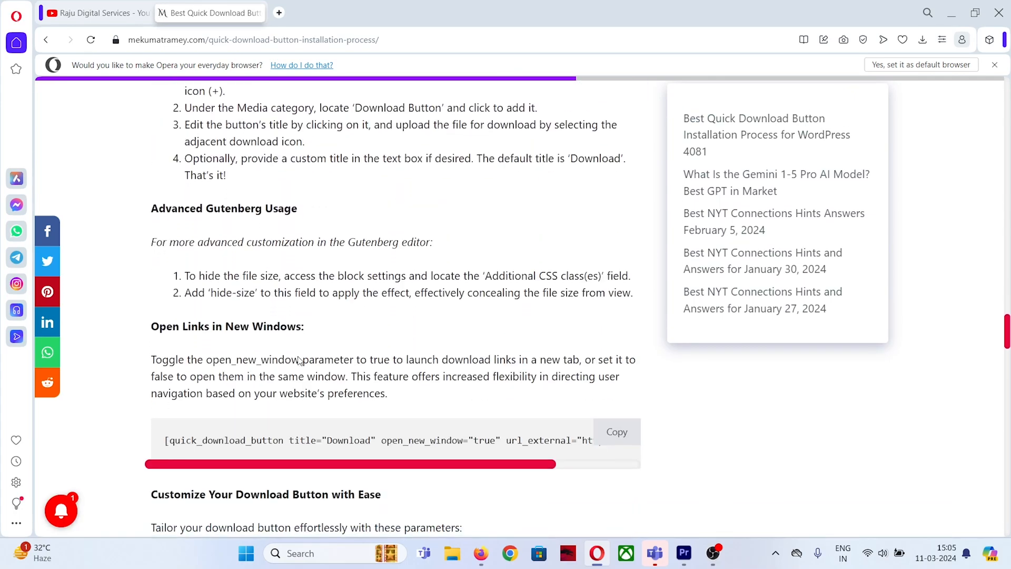
scroll(298, 356, "up", 1)
left_click_drag(157, 316, 450, 319)
scroll(152, 248, "down", 8)
scroll(174, 220, "up", 1)
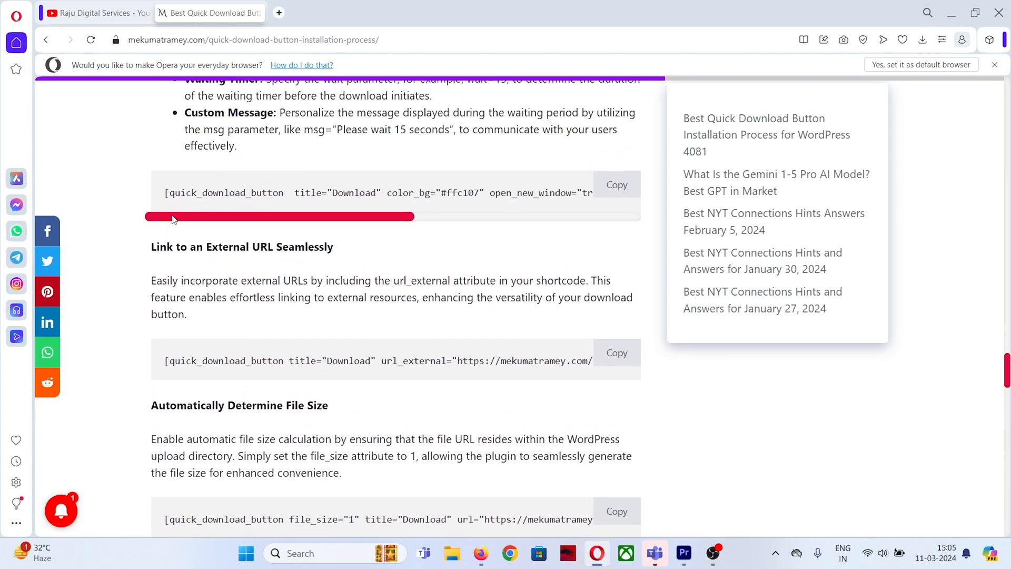
left_click_drag(158, 192, 426, 192)
left_click_drag(161, 361, 392, 364)
scroll(367, 385, "down", 2)
left_click_drag(163, 388, 457, 386)
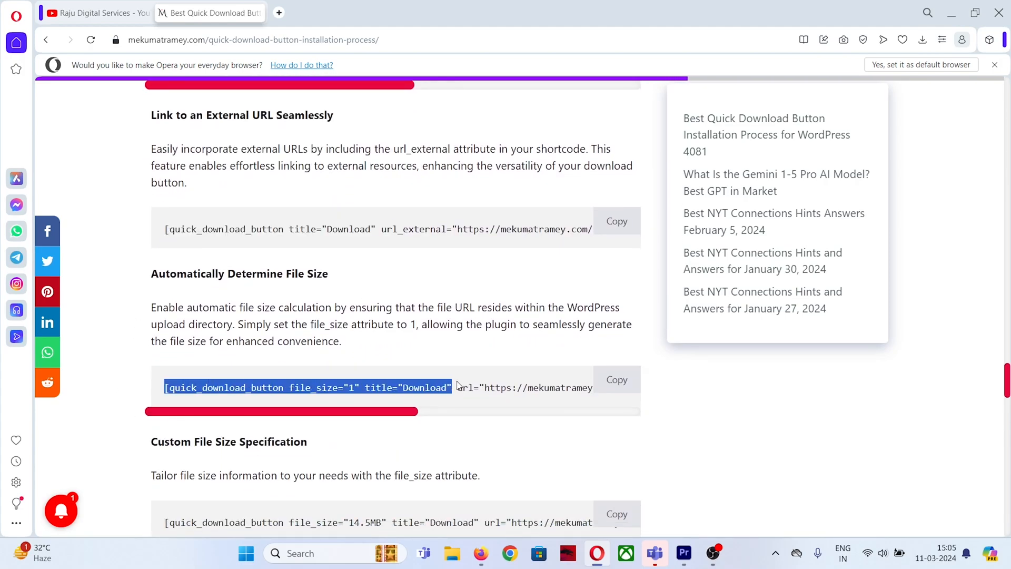
Examine the article's shortcode examples for custom file size, hiding or showing the file extension icon, and theme file integration.
scroll(206, 384, "down", 12)
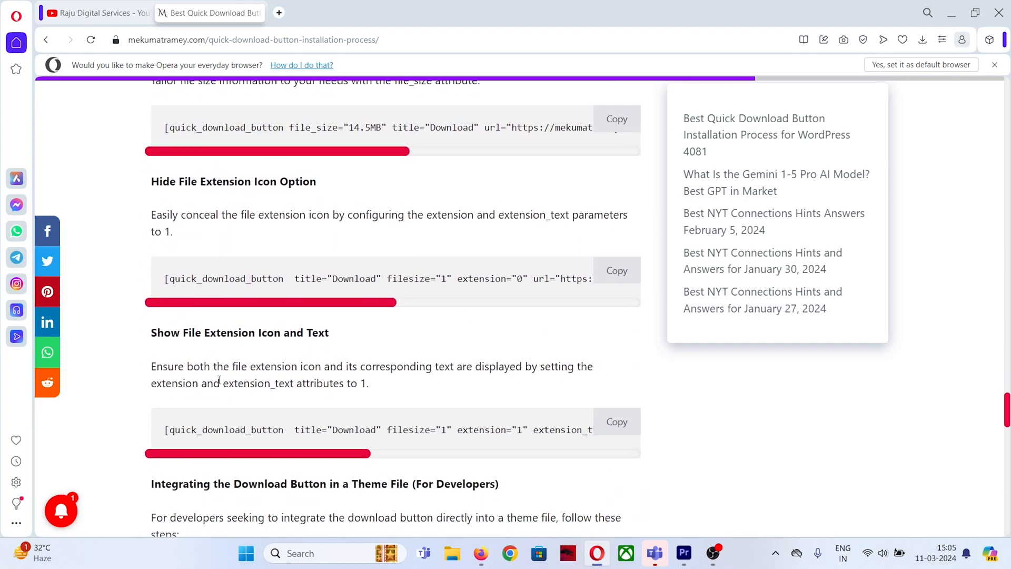
scroll(327, 316, "down", 2)
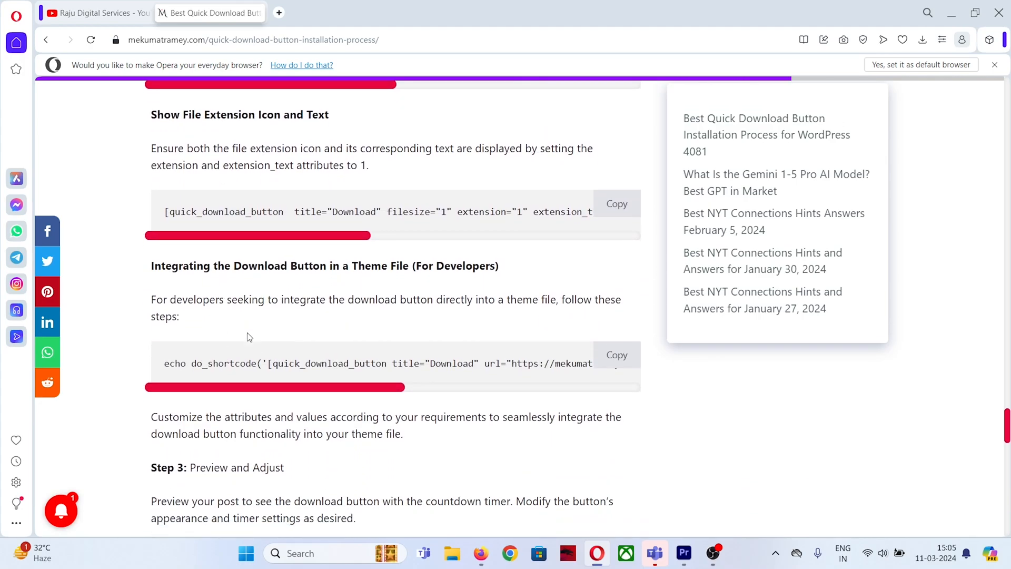
scroll(447, 464, "up", 3)
scroll(485, 431, "up", 6)
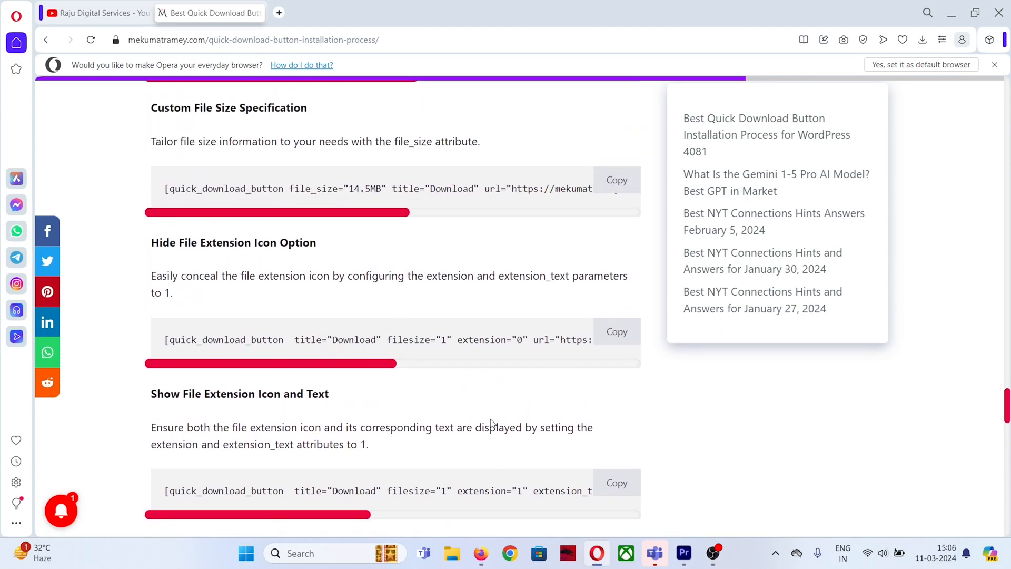
key("alt+Tab")
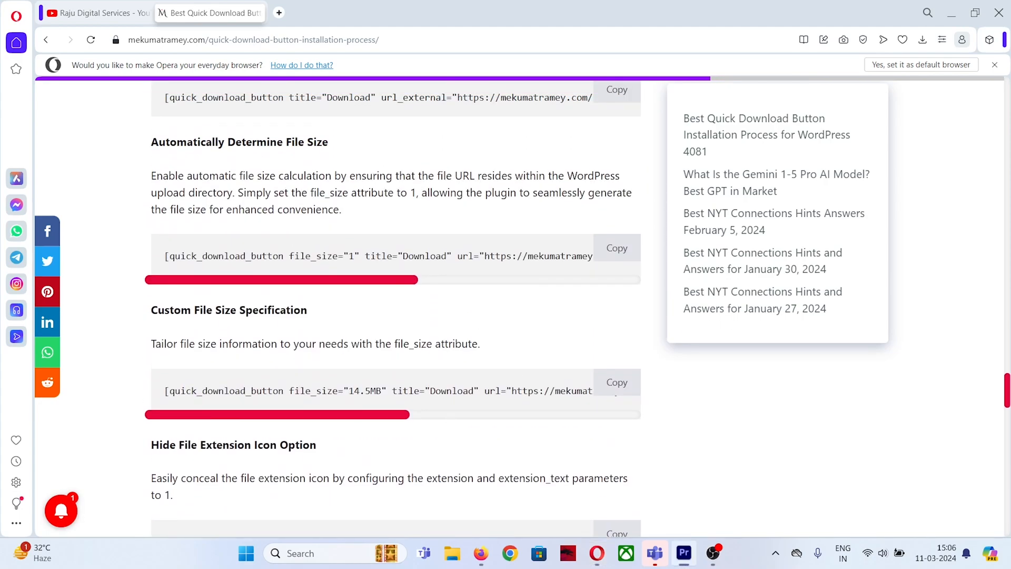
left_click(191, 309)
scroll(299, 259, "down", 4)
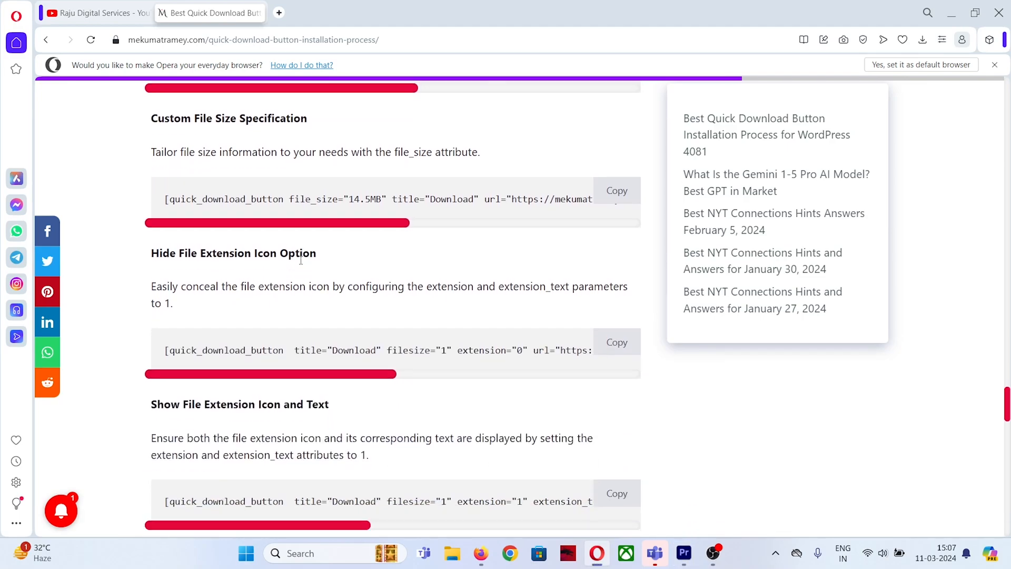
scroll(311, 260, "up", 3)
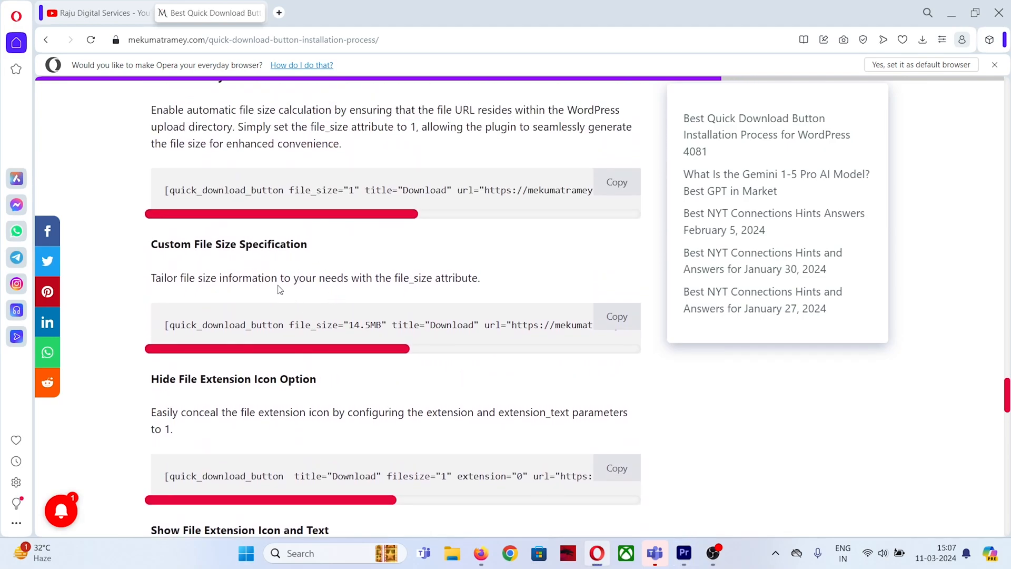
scroll(280, 289, "down", 6)
scroll(280, 287, "down", 6)
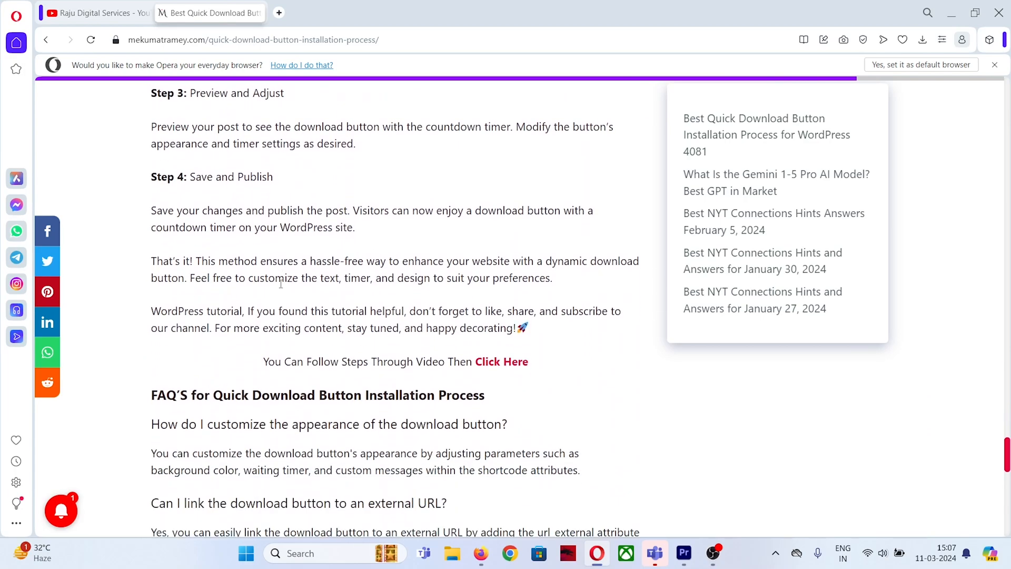
scroll(285, 293, "up", 15)
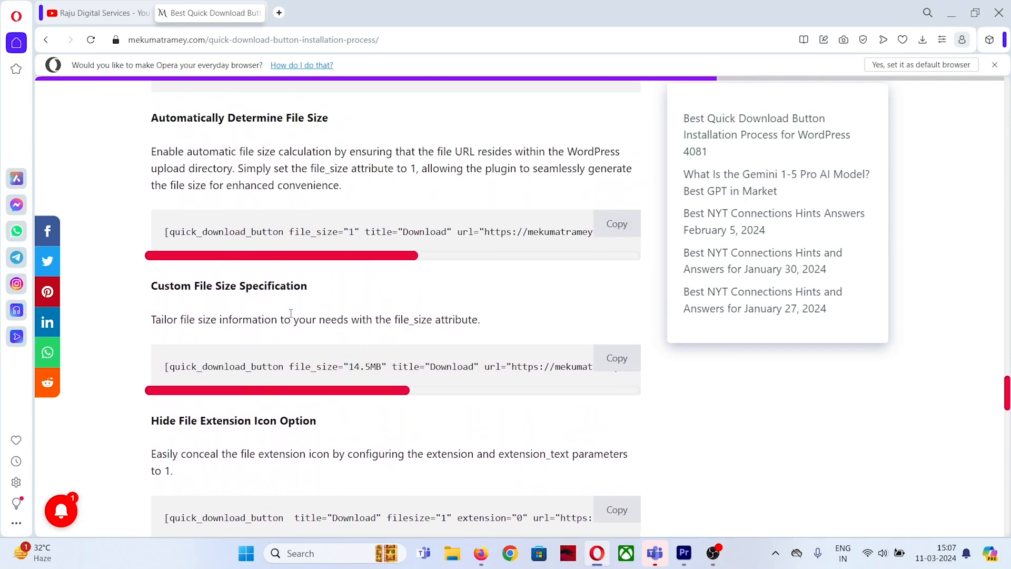
scroll(291, 313, "up", 5)
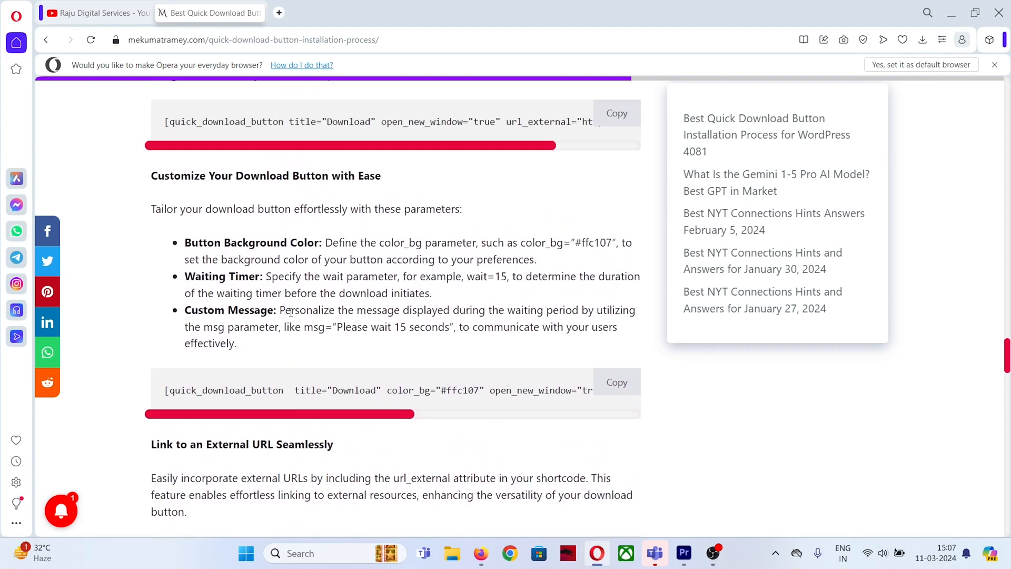
Examine the article's download button customization section covering background color, waiting timer and custom message, and compare it with the neighbouring shortcode examples.
left_click_drag(150, 178, 444, 310)
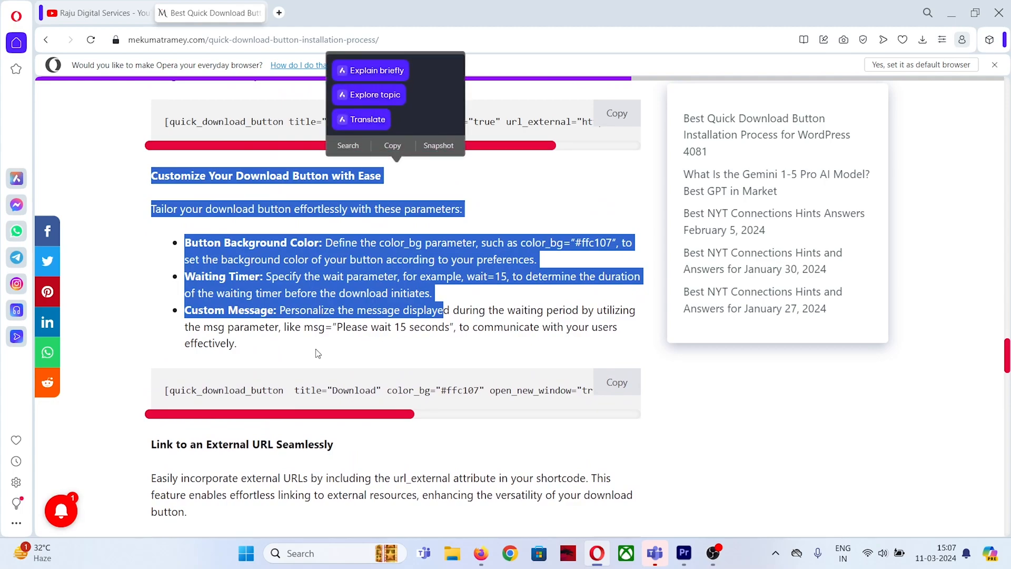
left_click(311, 348)
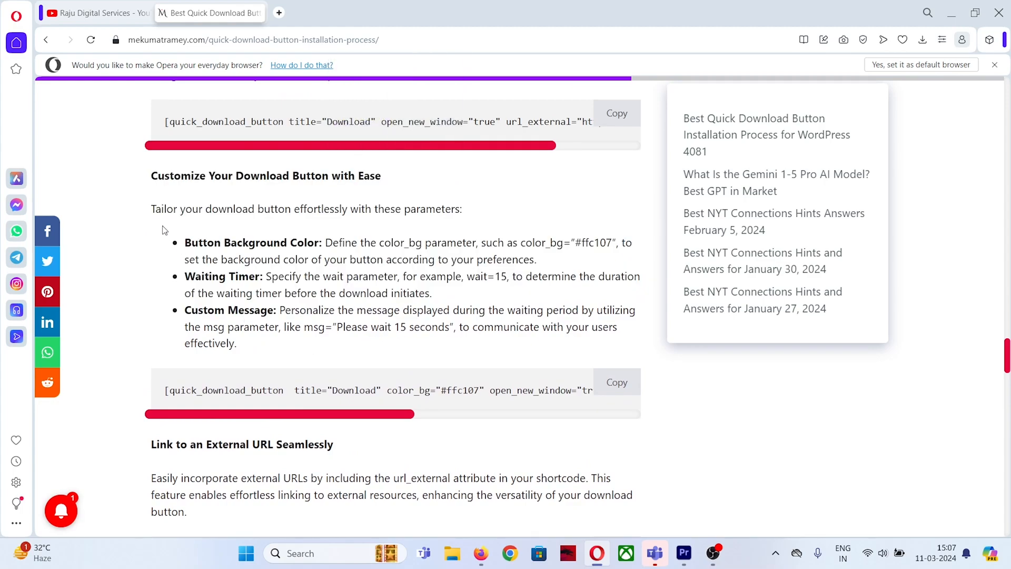
left_click_drag(151, 209, 125, 214)
left_click_drag(166, 390, 147, 417)
scroll(131, 324, "down", 10)
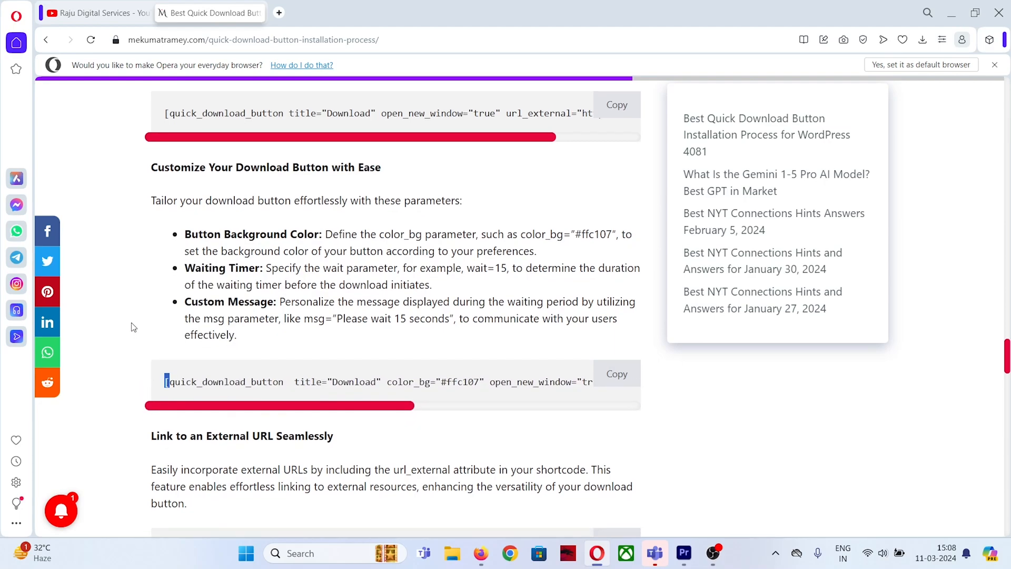
scroll(131, 325, "down", 4)
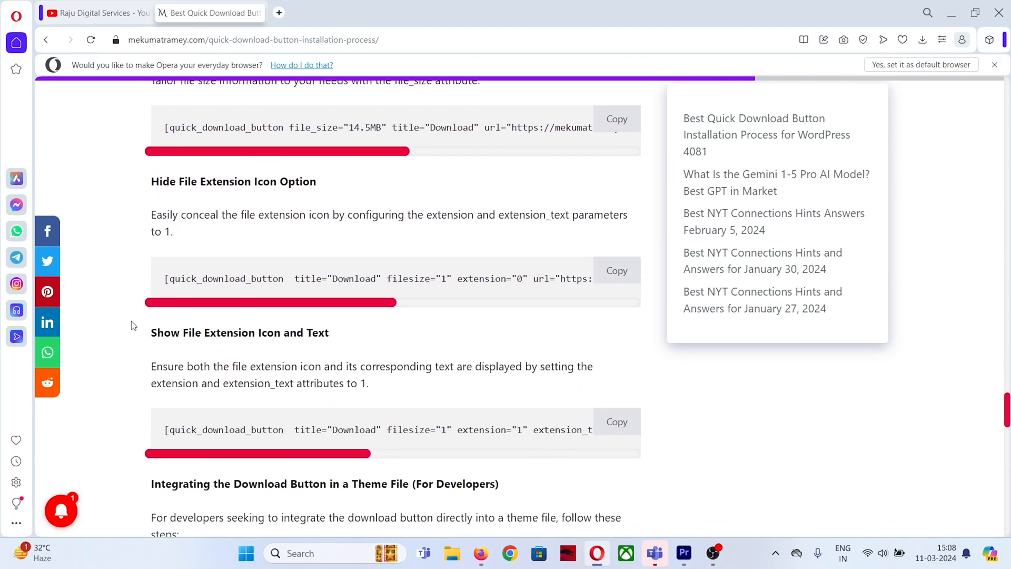
scroll(131, 325, "up", 9)
scroll(133, 325, "up", 4)
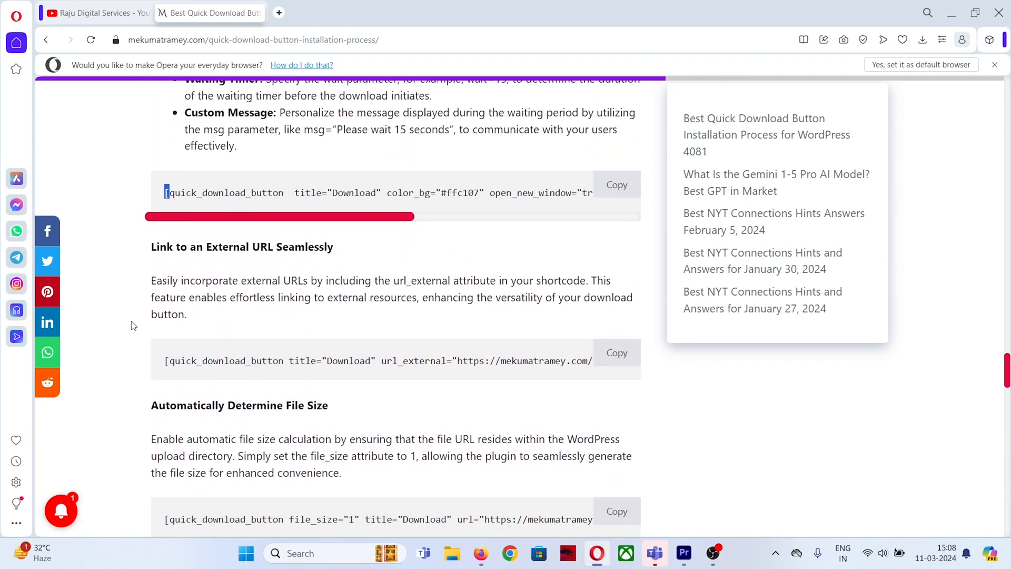
scroll(134, 326, "up", 1)
scroll(133, 326, "down", 5)
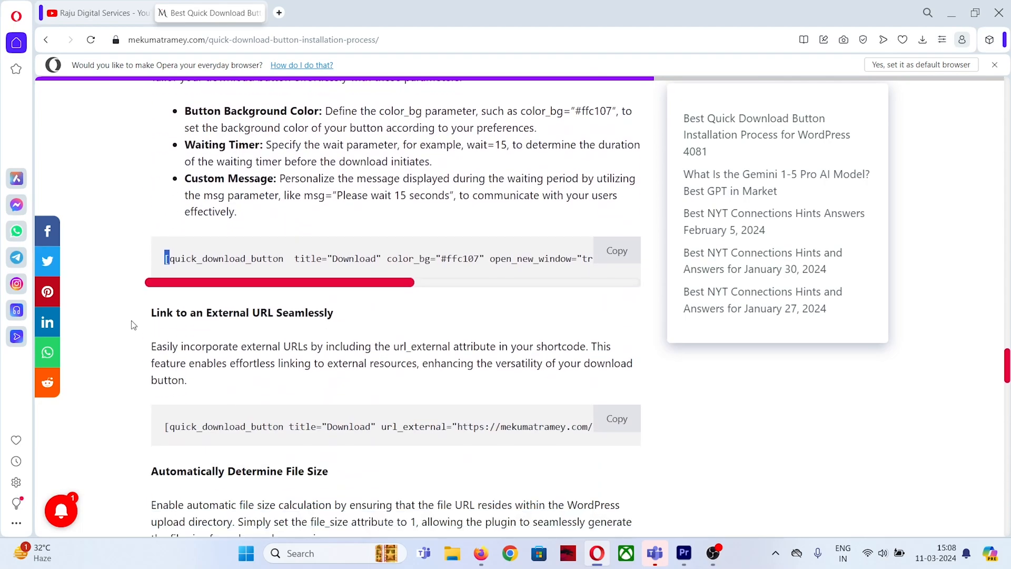
scroll(133, 325, "down", 6)
scroll(133, 326, "up", 1)
scroll(133, 325, "up", 4)
scroll(112, 339, "up", 1)
mouse_move(175, 349)
left_mouse_down()
mouse_move(393, 350)
mouse_move(165, 353)
left_mouse_up()
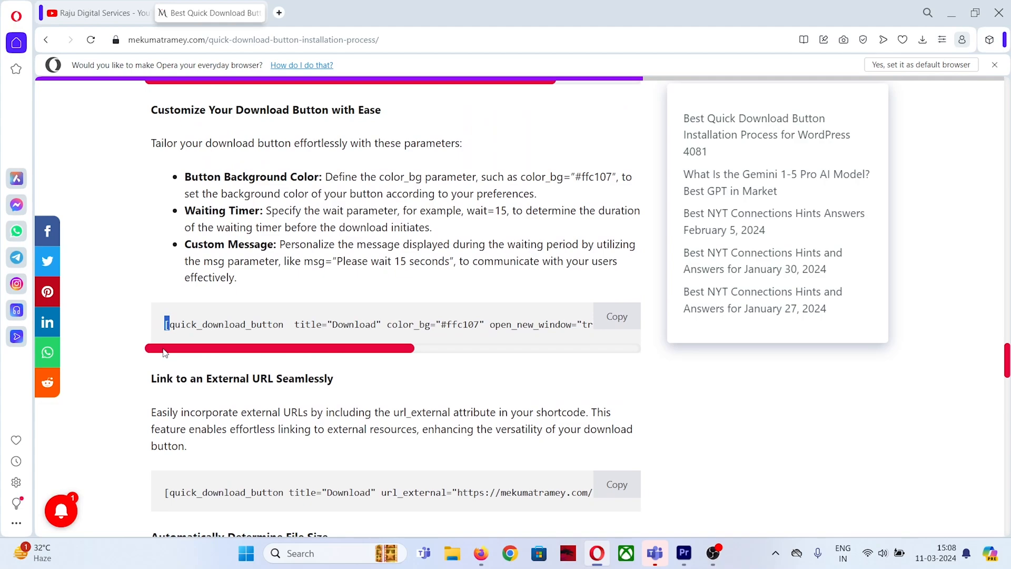
Copy the customization shortcode with color_bg="#ffc107", wait=15 and the wait message into the demo post below its bullet list.
left_click(599, 328)
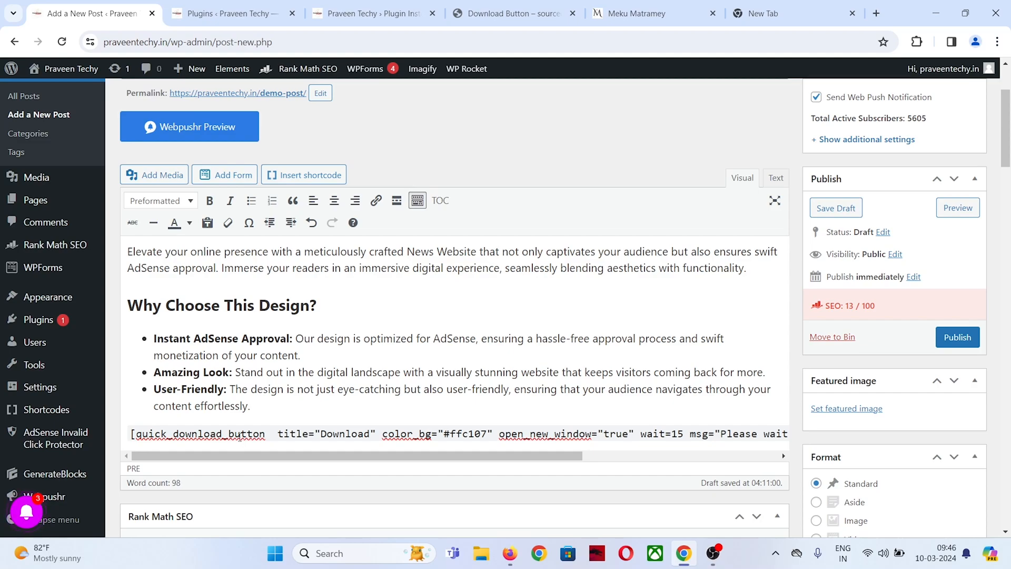
triple_click(200, 432)
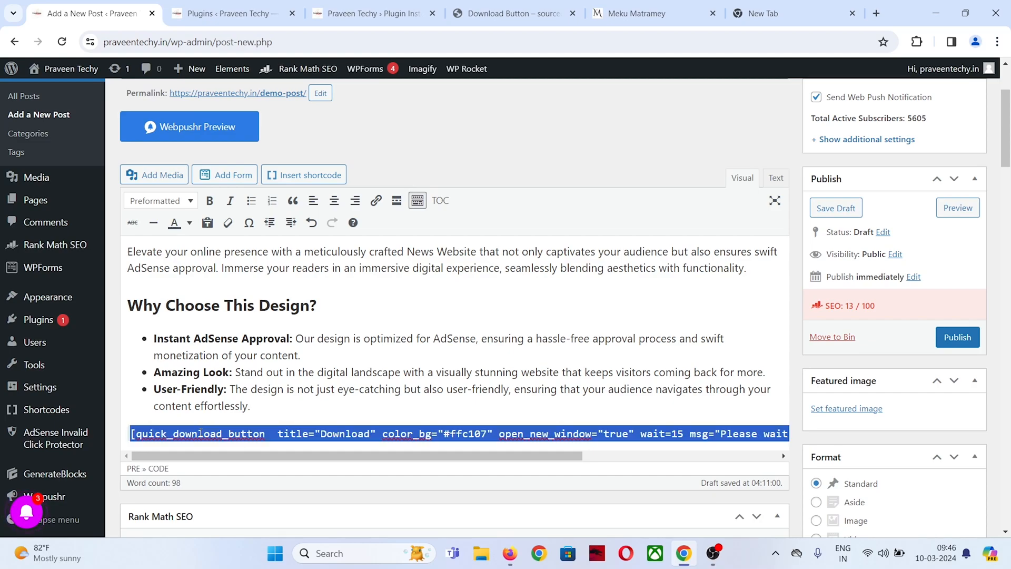
left_click_drag(211, 456, 37, 467)
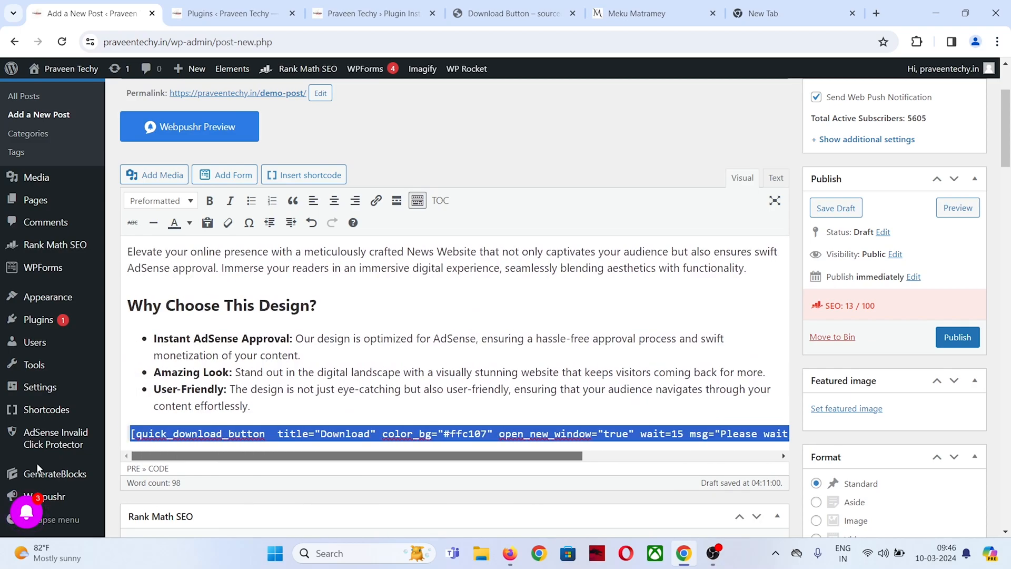
left_click(179, 432)
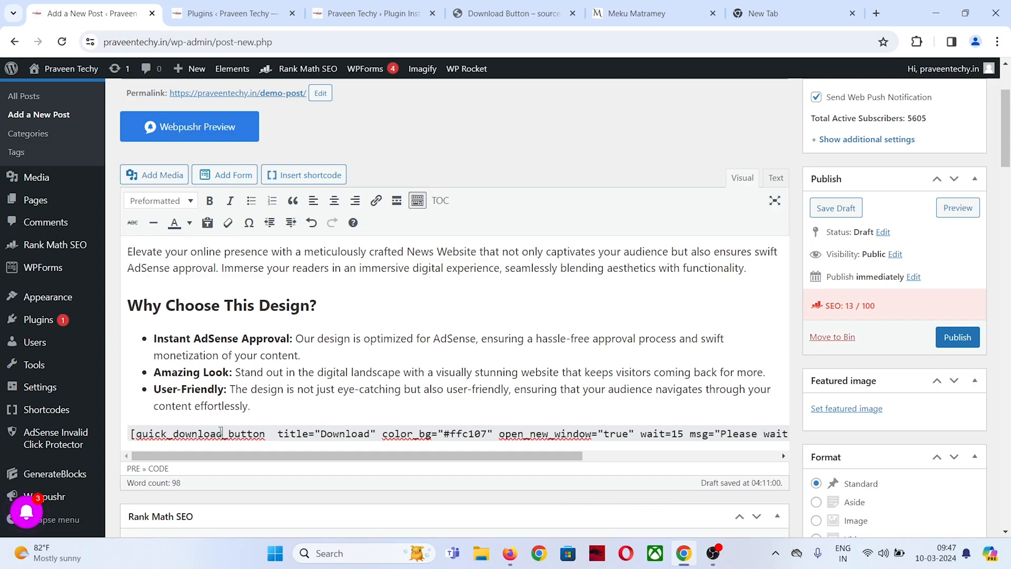
Set the text format of the pasted quick_download_button shortcode to Paragraph.
triple_click(220, 433)
left_click(176, 207)
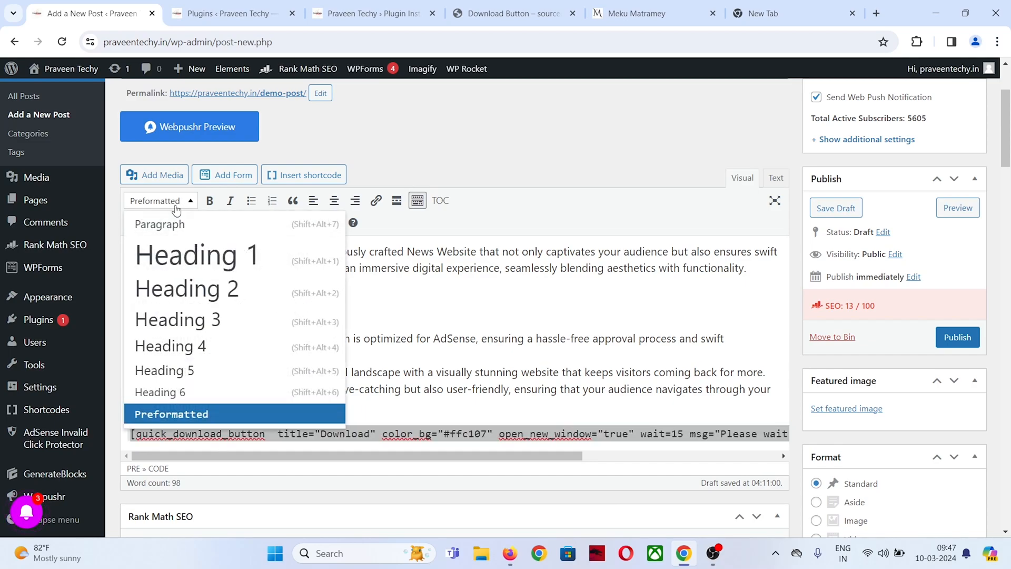
left_click(158, 223)
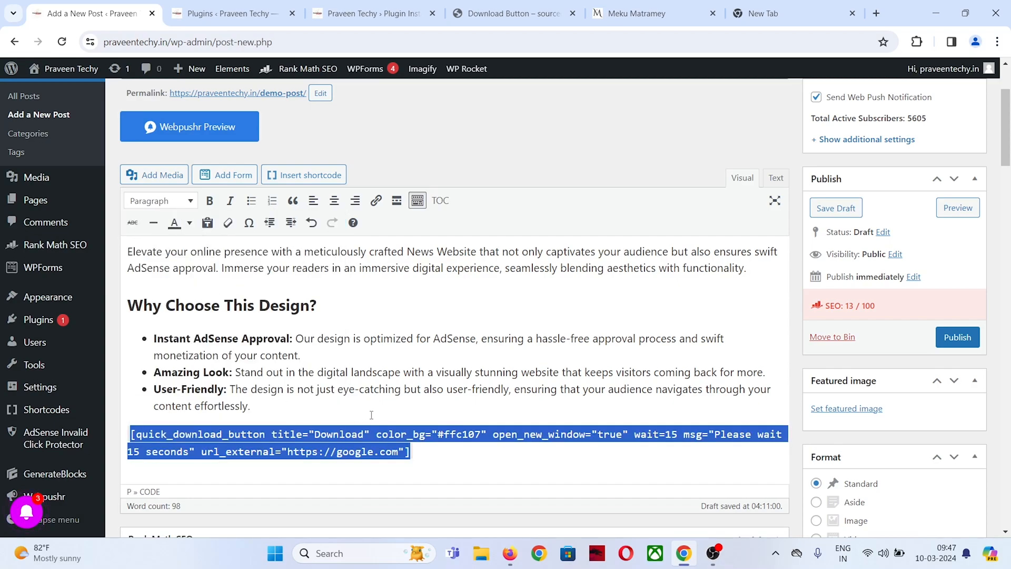
left_click(446, 457)
left_click_drag(447, 457, 431, 496)
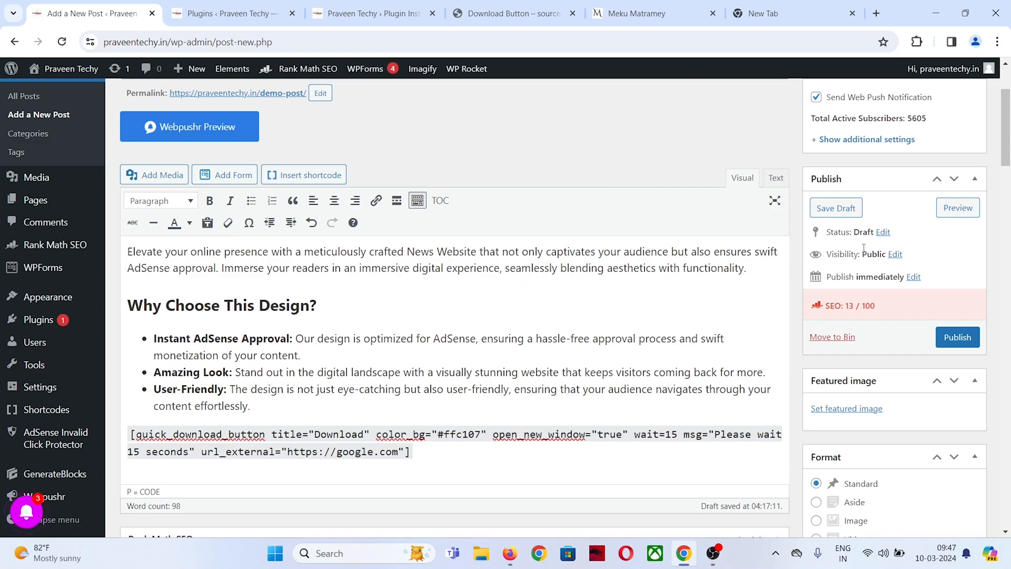
Save the demo post as a draft and preview it down to the download button.
left_click(842, 206)
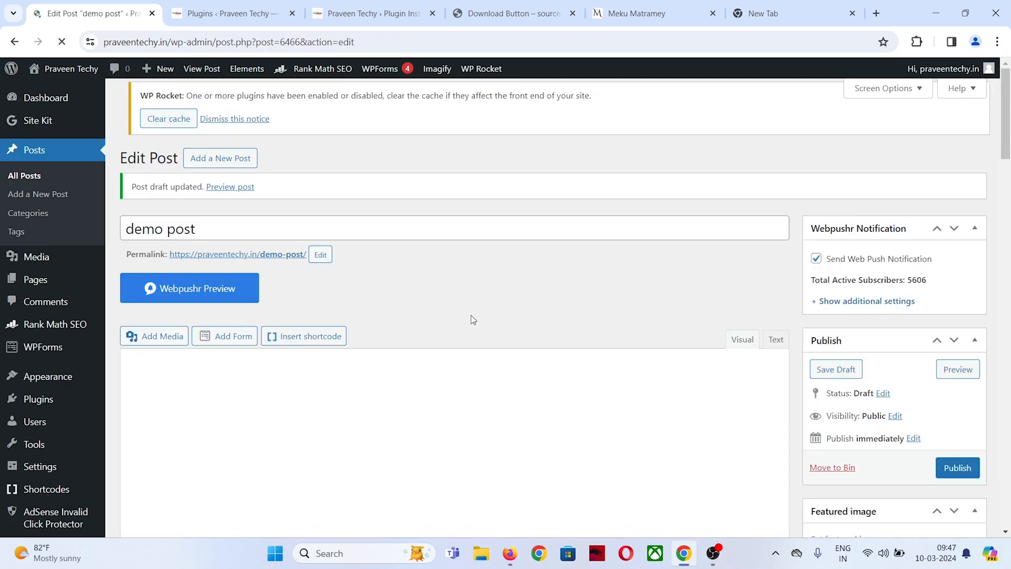
scroll(586, 254, "down", 2)
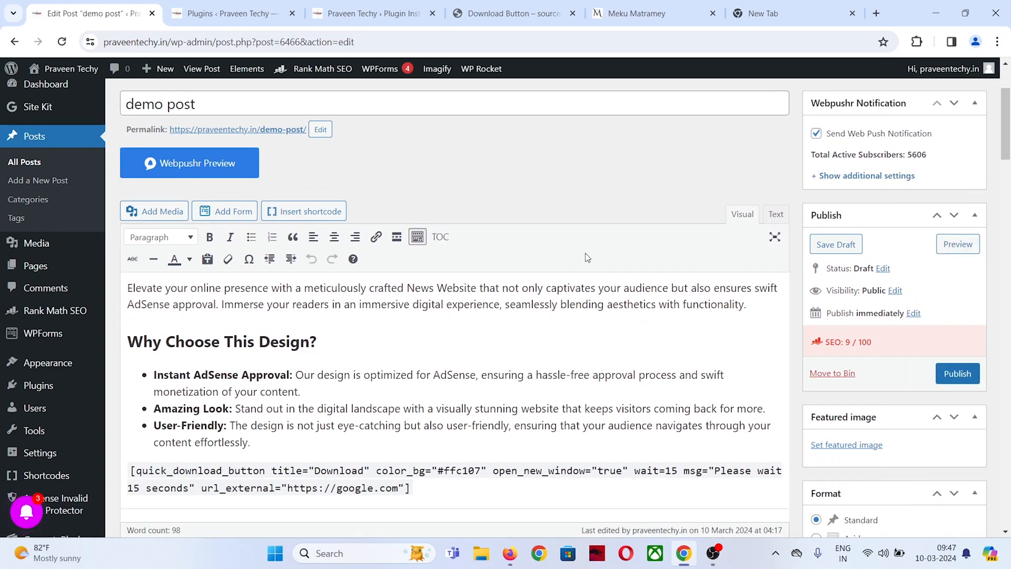
scroll(456, 338, "down", 2)
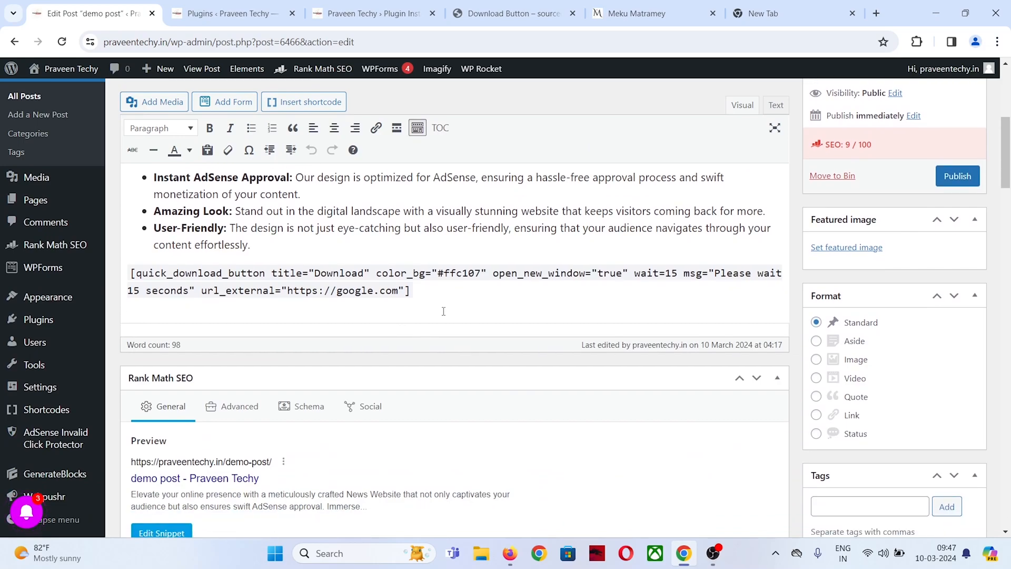
scroll(482, 315, "up", 1)
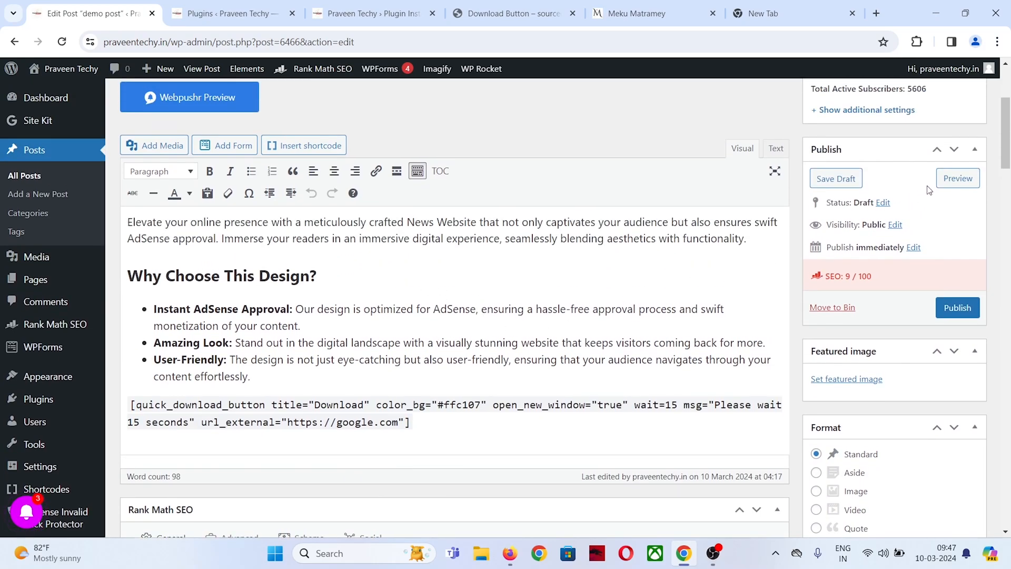
left_click(951, 178)
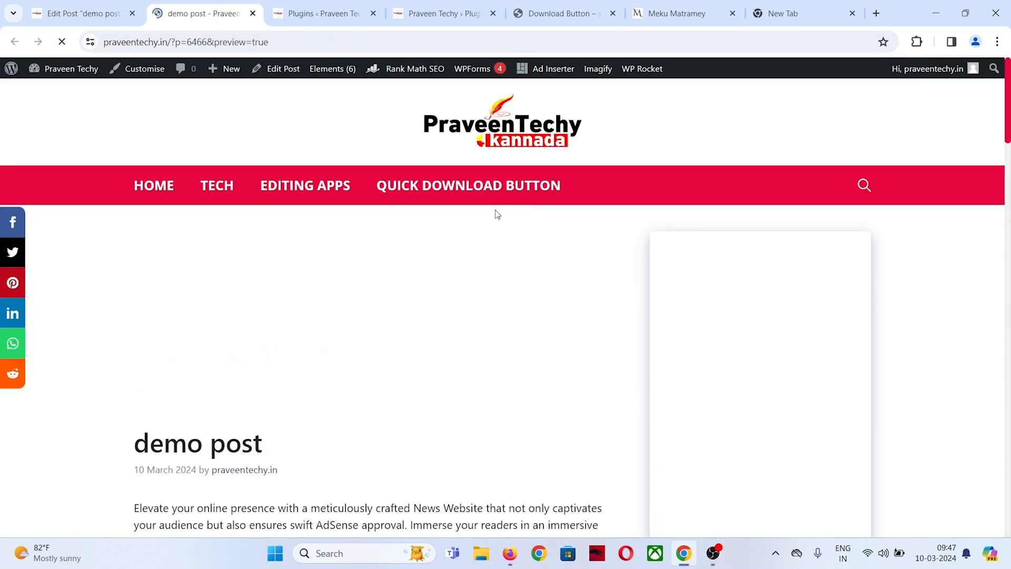
scroll(437, 308, "down", 4)
scroll(401, 265, "down", 4)
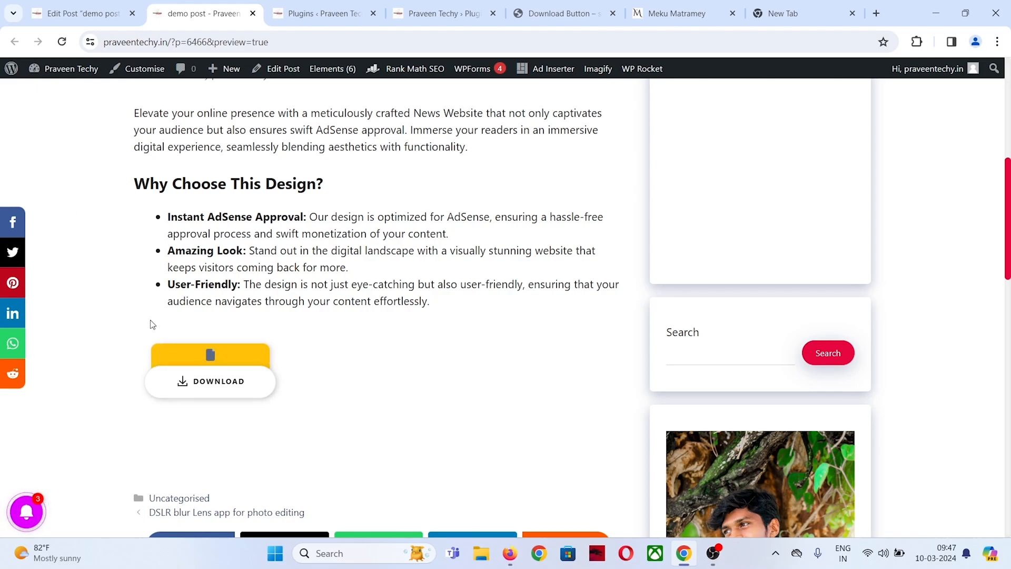
Check the shortcode's wait, msg and url_external attributes in the editor and start the download button's countdown in the preview.
left_click(82, 13)
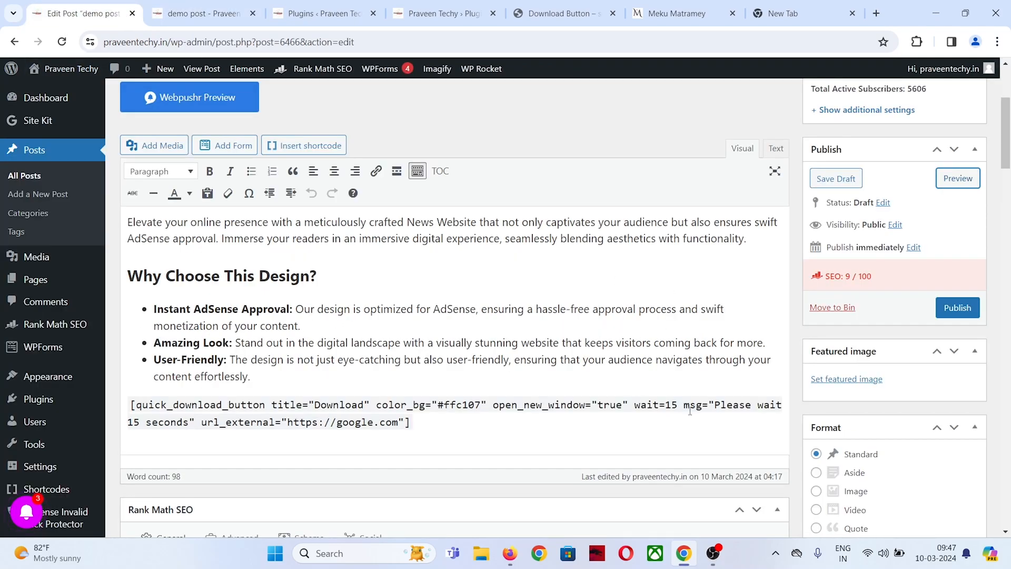
left_click_drag(635, 405, 786, 396)
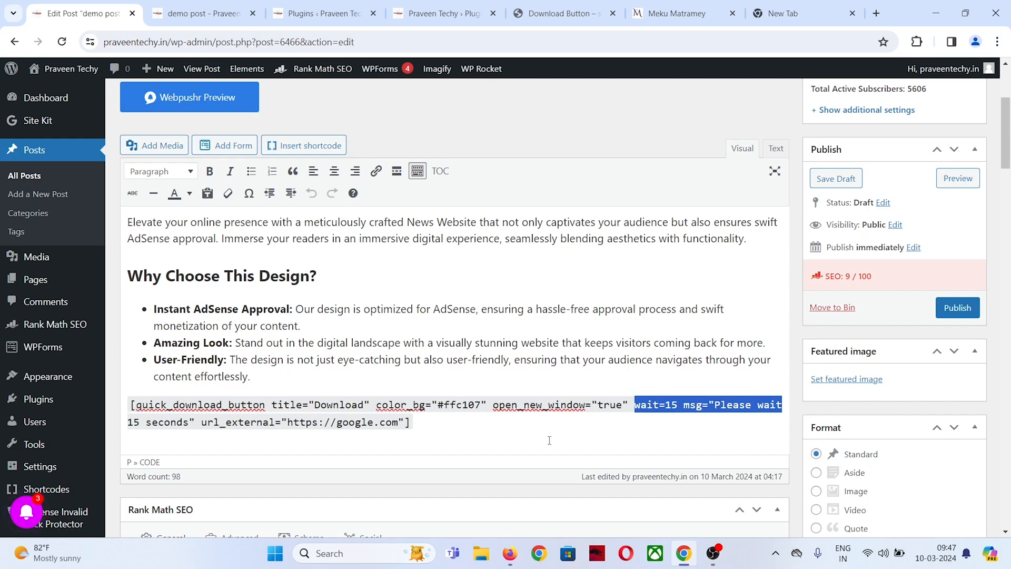
left_click(219, 6)
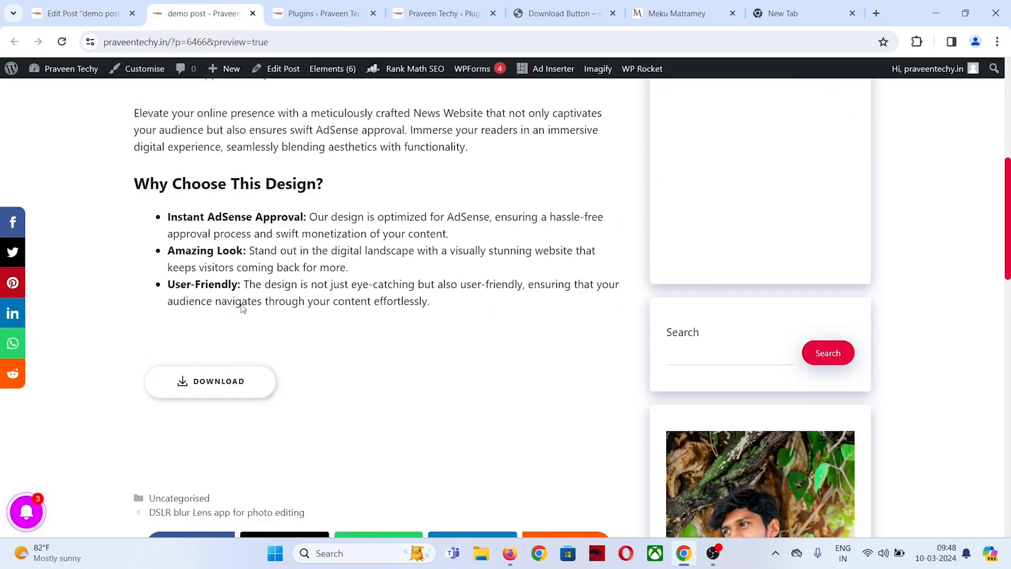
scroll(286, 276, "up", 6)
scroll(287, 276, "down", 7)
scroll(288, 276, "up", 1)
left_click(226, 380)
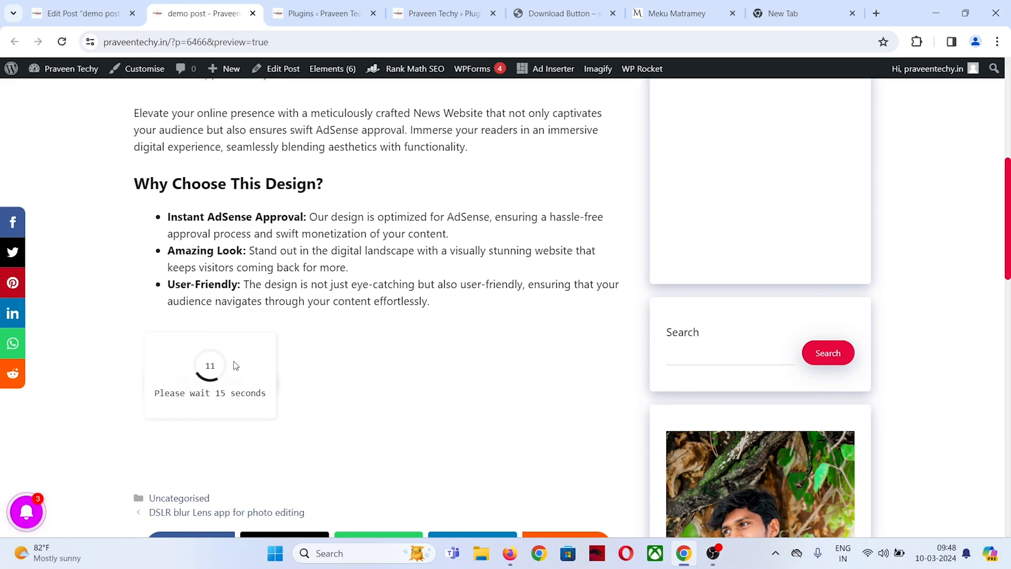
left_click(81, 14)
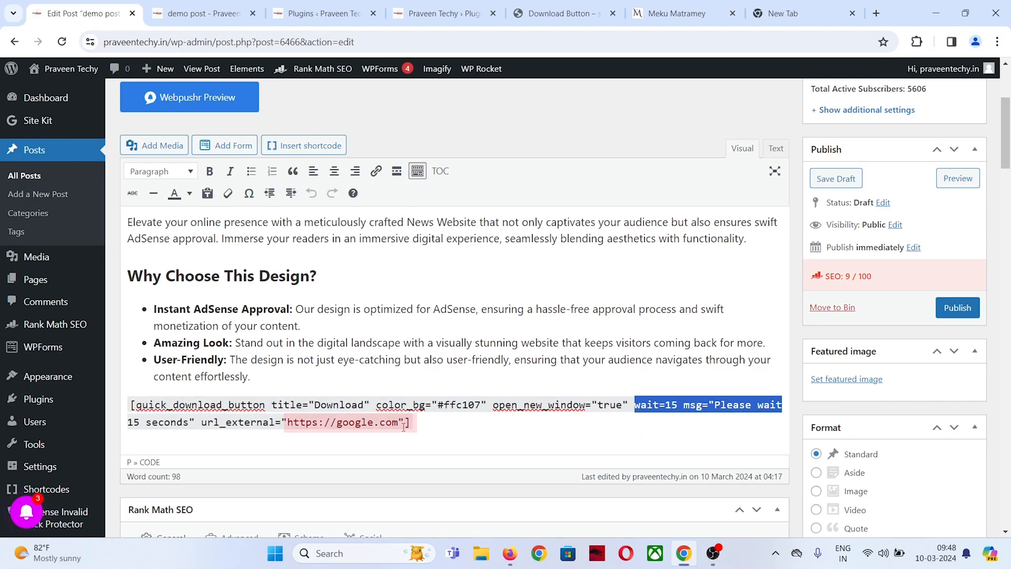
left_click_drag(399, 422, 285, 419)
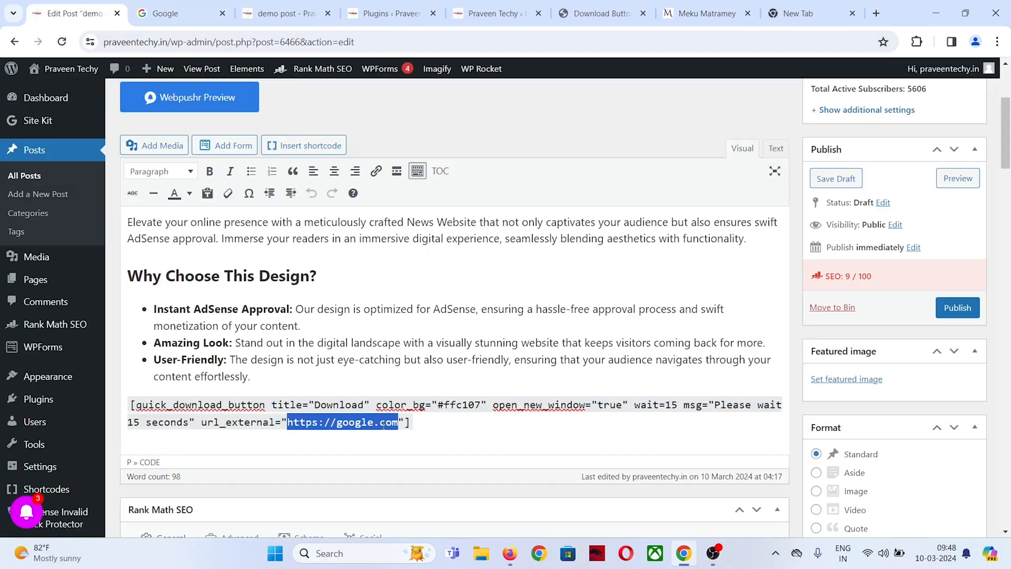
View the Google page opened by the download button, close it, and return to the shortcode in the demo post.
left_click(179, 13)
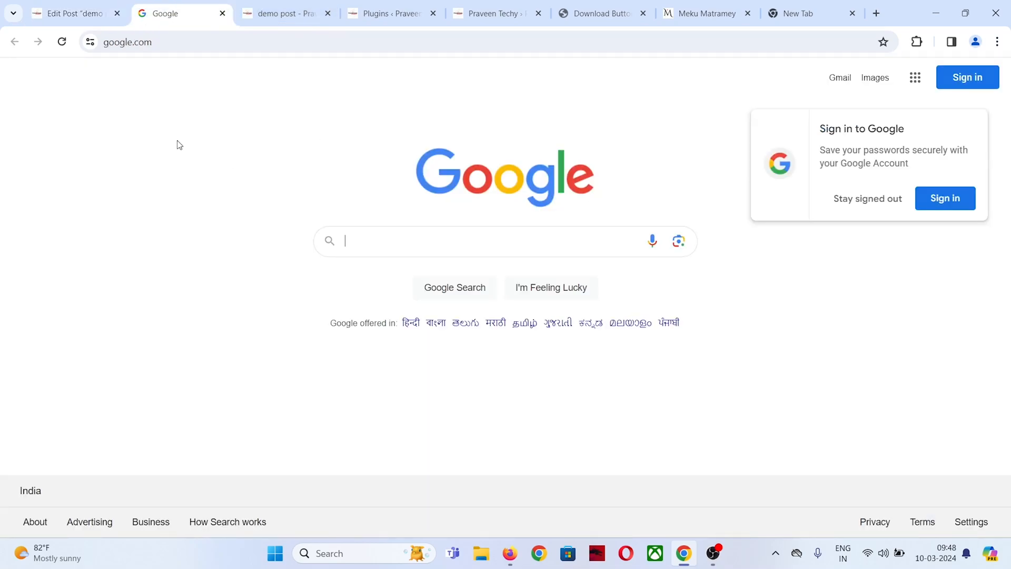
left_click(222, 13)
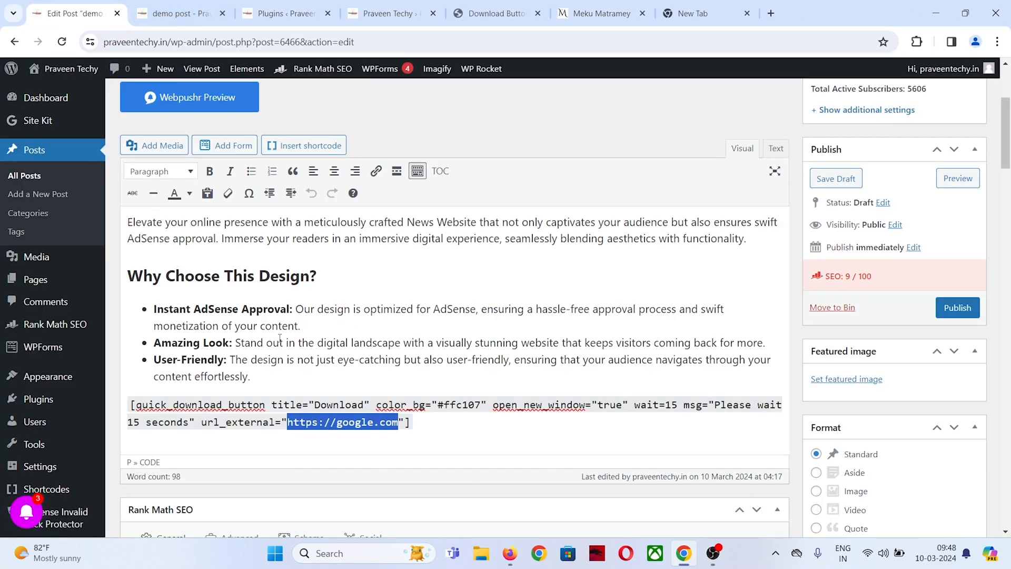
left_click(434, 432)
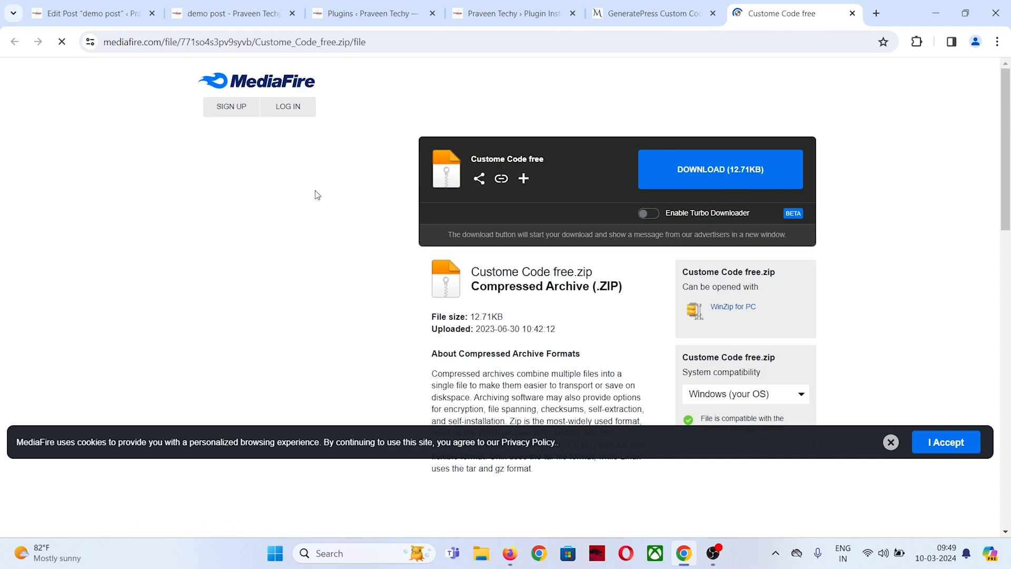
Copy the web address of the Custome Code free.zip download page on MediaFire.
left_click(268, 42)
key("ctrl+c")
right_click(269, 41)
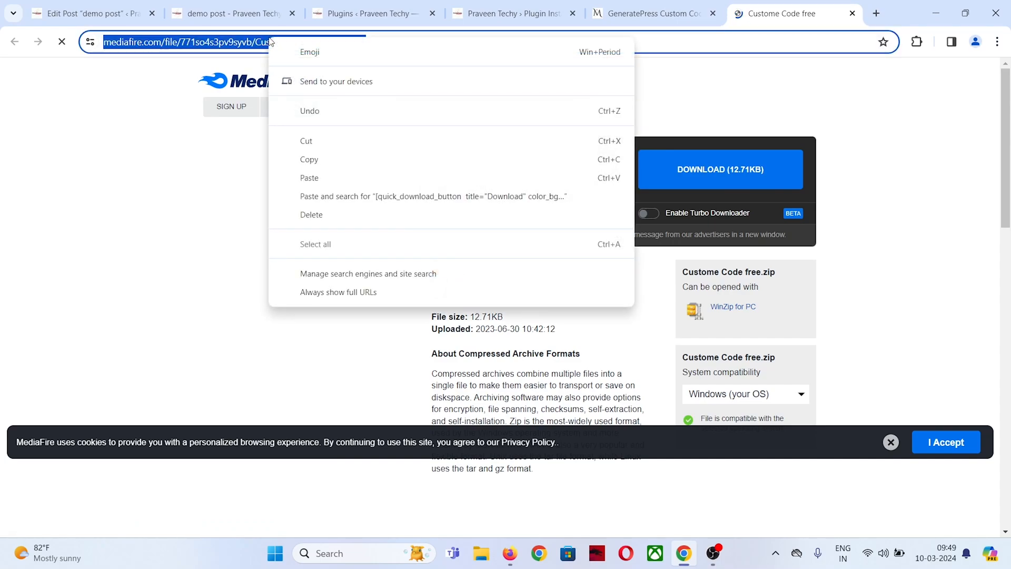
left_click(319, 160)
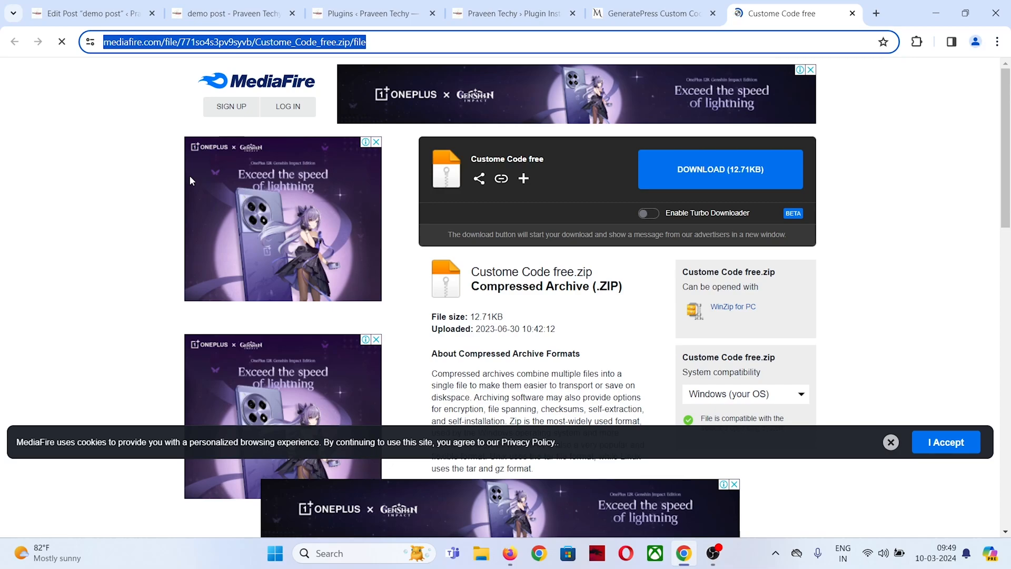
right_click(201, 44)
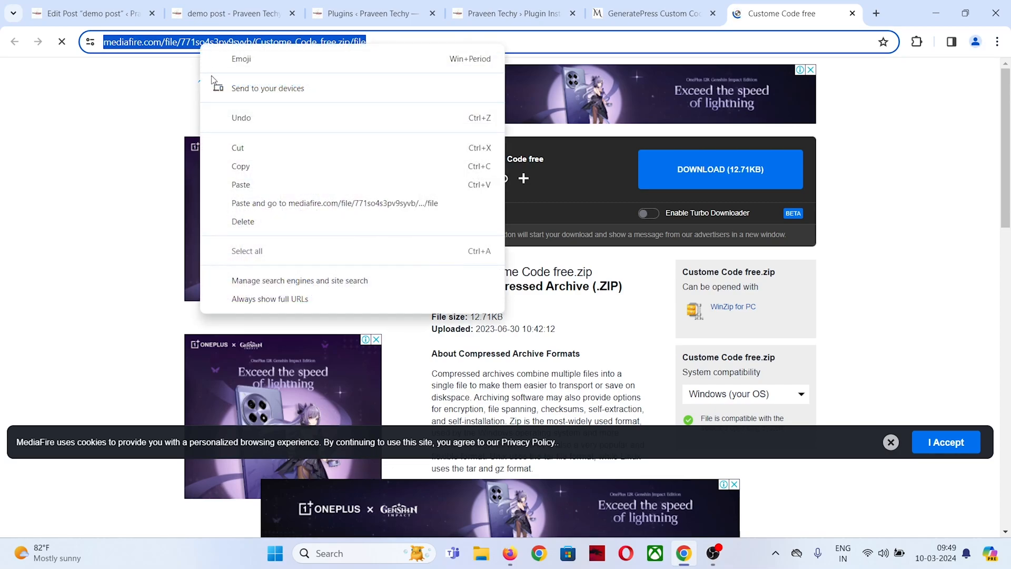
left_click(248, 166)
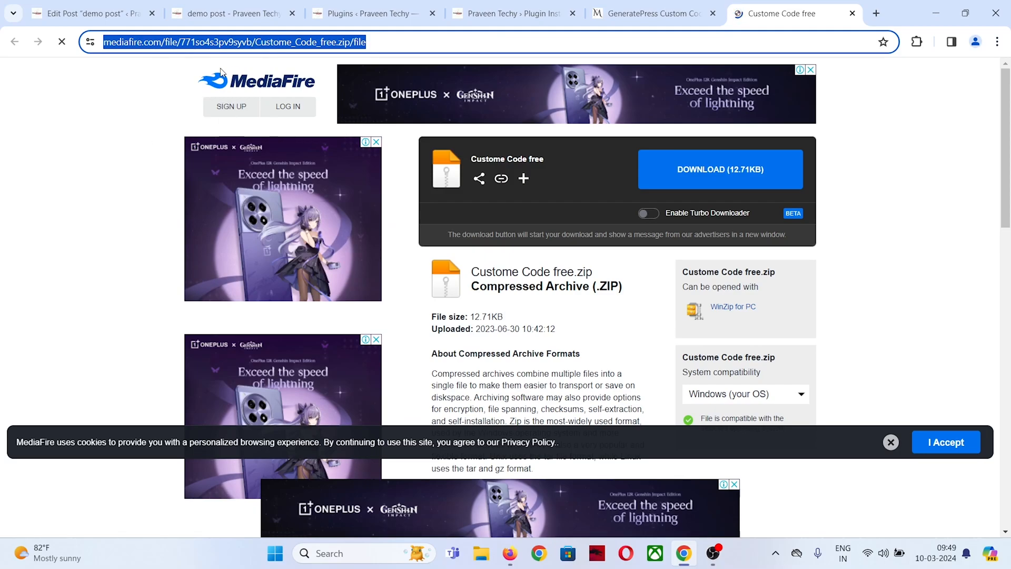
Replace the shortcode's url_external value in the demo post with the copied MediaFire link to Custome_Code_free.zip.
left_click(232, 14)
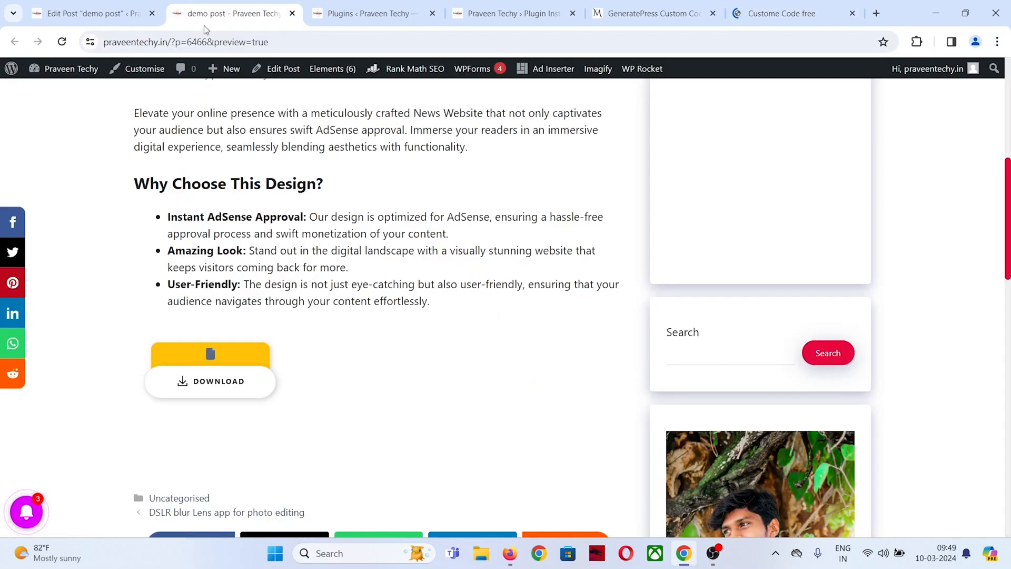
left_click(93, 13)
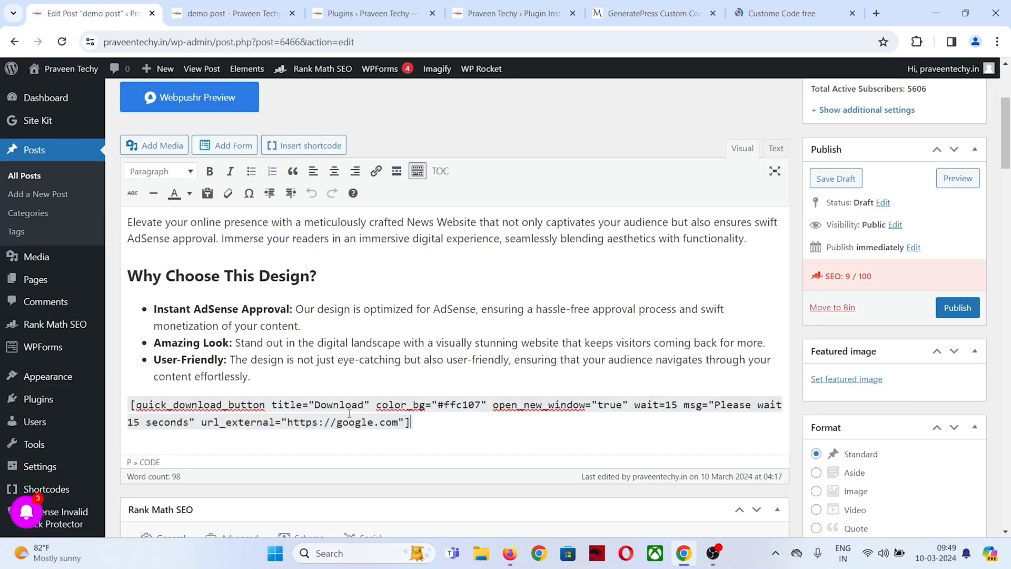
mouse_move(446, 430)
left_mouse_down()
mouse_move(151, 380)
mouse_move(456, 440)
left_mouse_up()
left_click_drag(287, 423, 306, 428)
left_click(288, 423)
left_click_drag(288, 422, 401, 435)
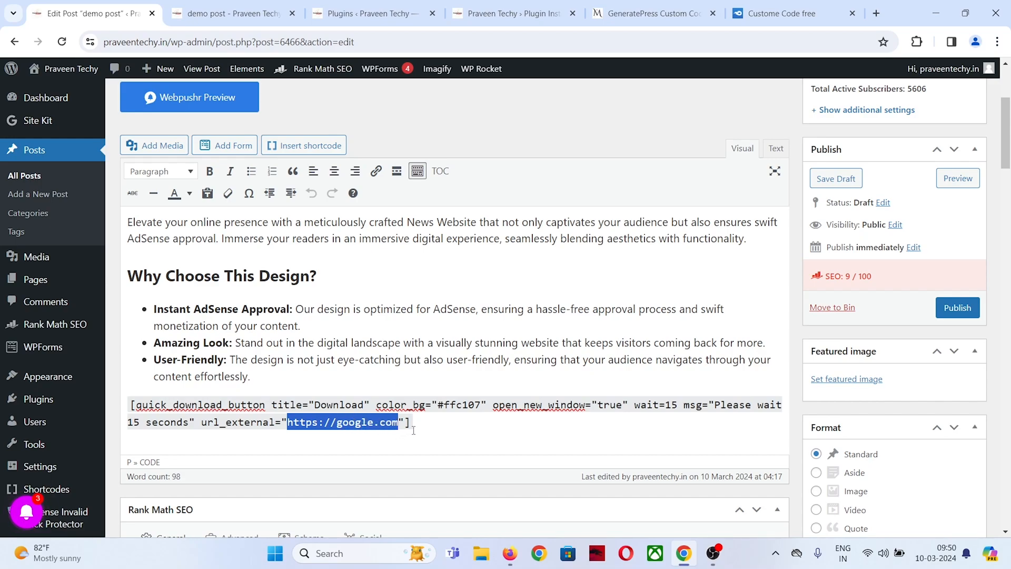
key("BackSpace")
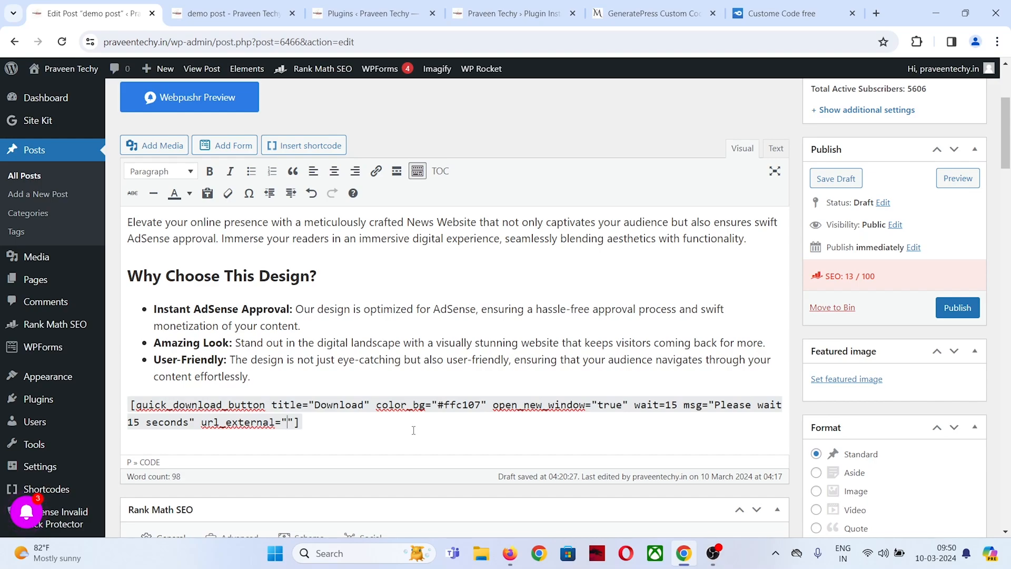
key("ctrl+v")
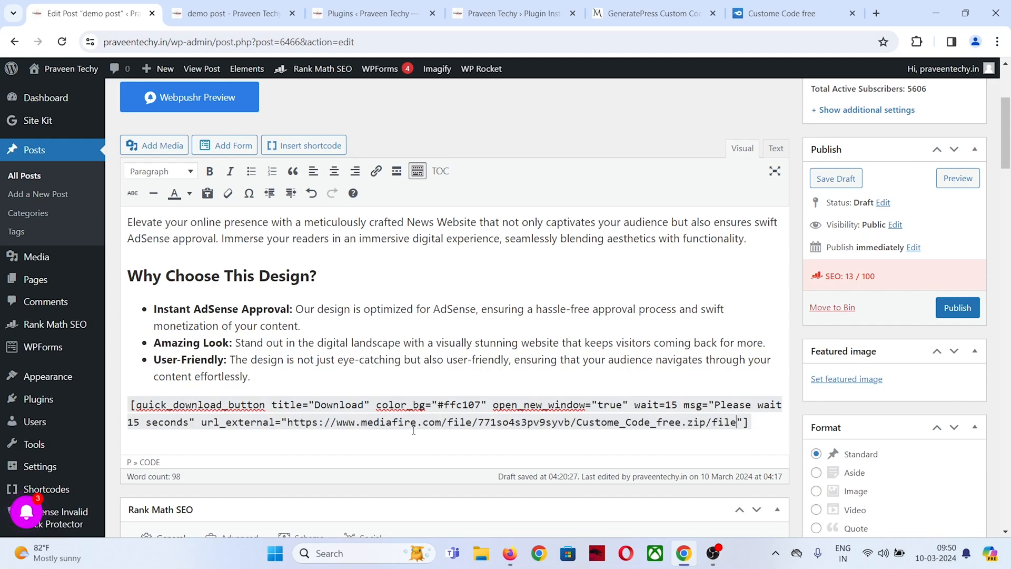
mouse_move(749, 434)
left_mouse_down()
mouse_move(193, 422)
mouse_move(761, 429)
left_mouse_up()
Save the draft with the MediaFire link and try its download button in the post preview.
left_click(835, 179)
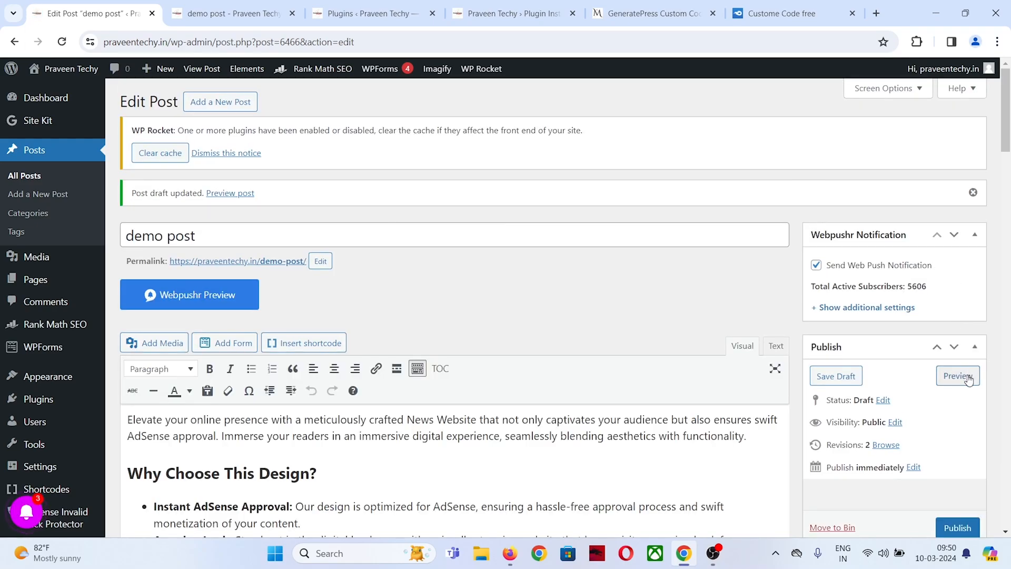
left_click(963, 375)
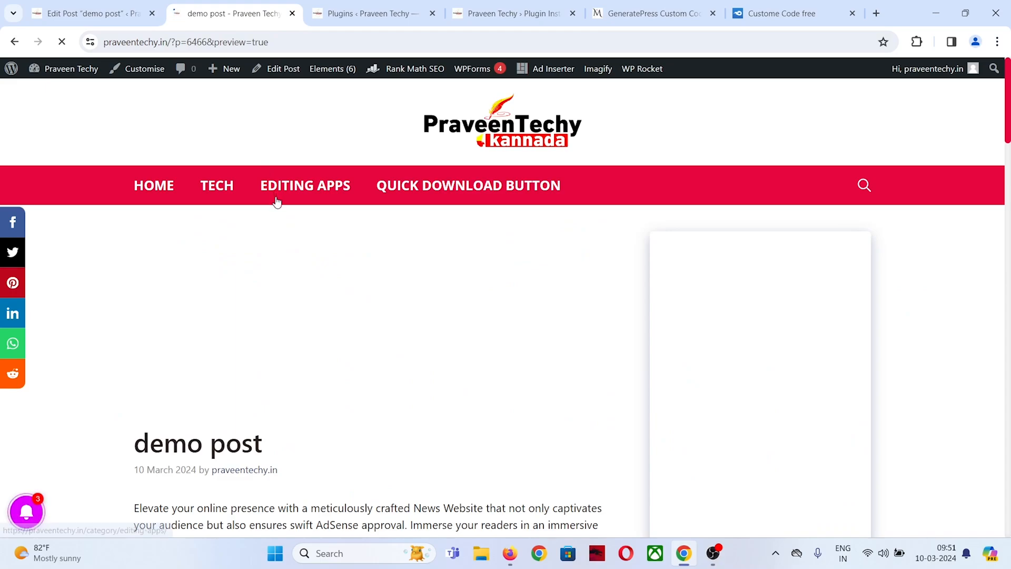
scroll(280, 210, "down", 5)
scroll(280, 210, "down", 2)
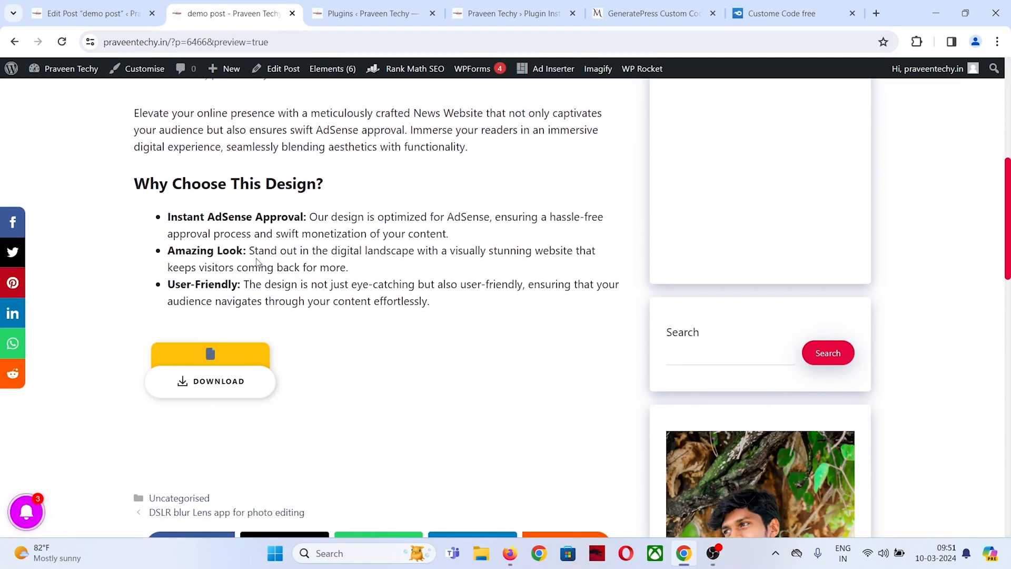
left_click(202, 389)
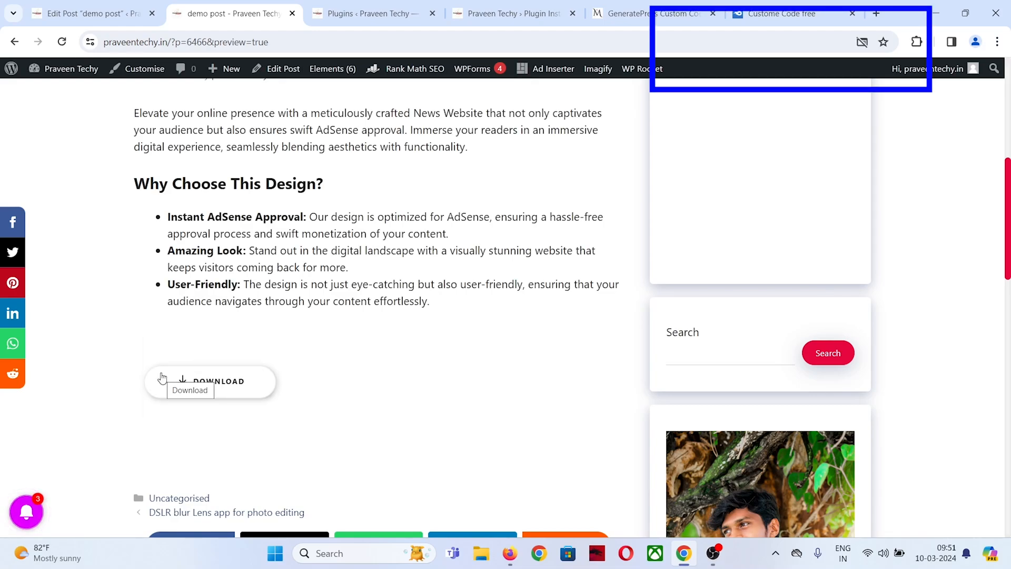
left_click(250, 389)
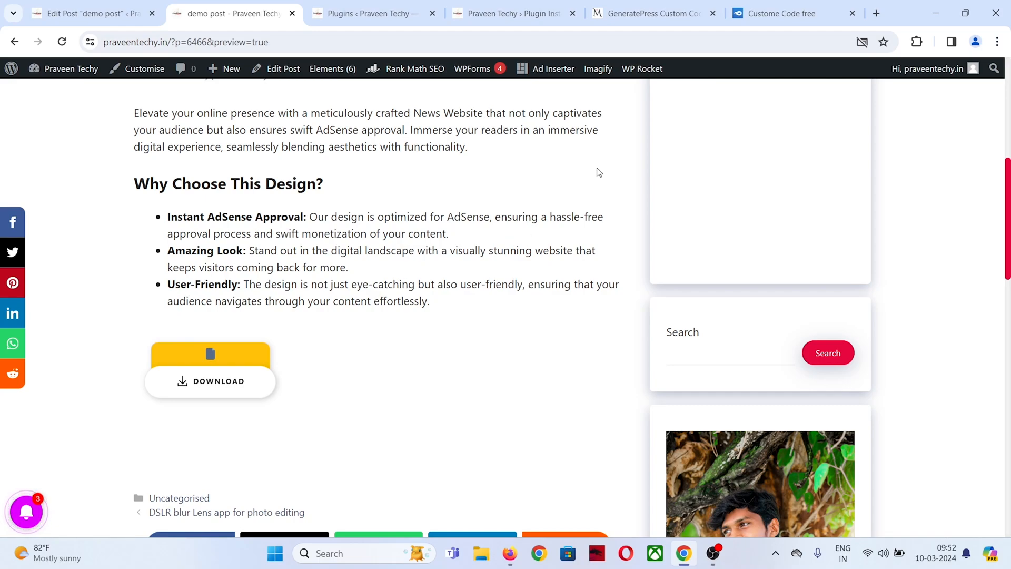
left_click(855, 45)
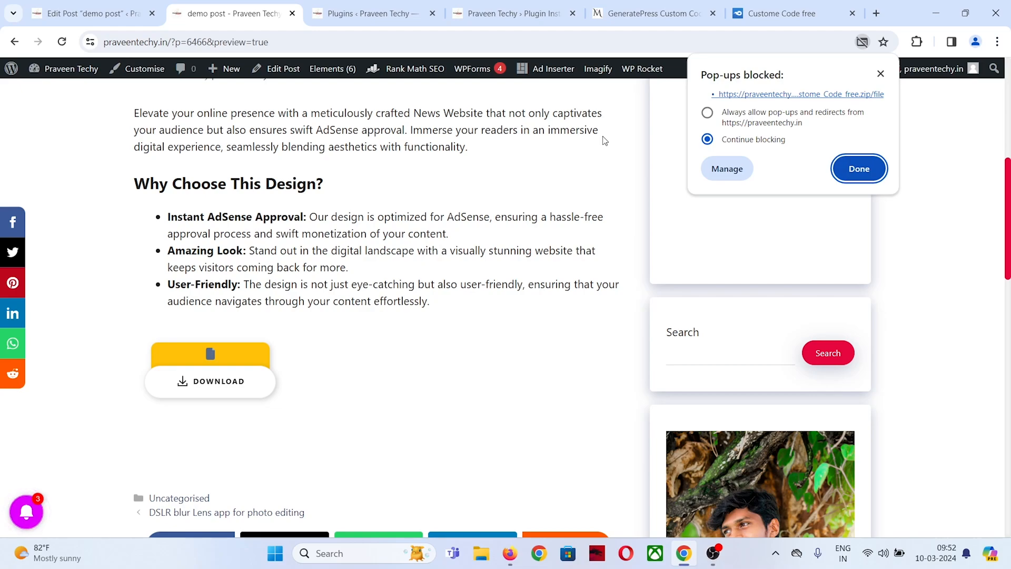
left_click(707, 113)
left_click(861, 169)
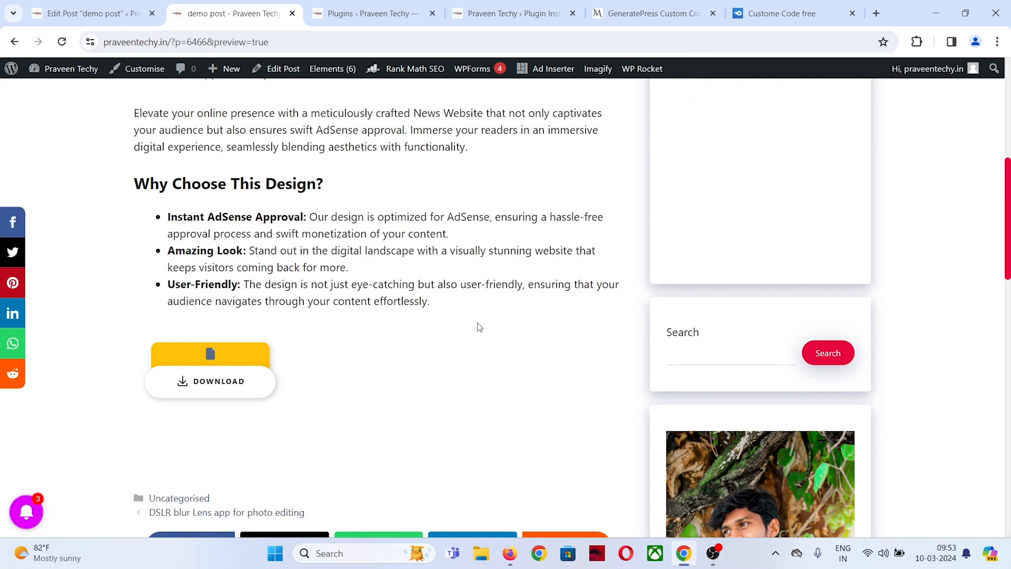
Test the preview's download button with pop-ups allowed, then return to the preview and run it once more.
left_click(248, 381)
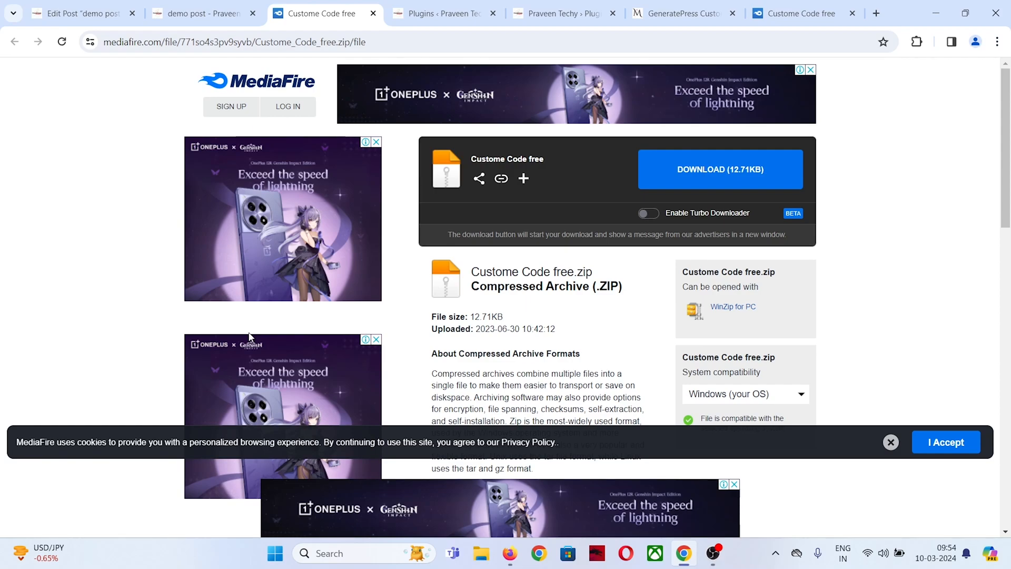
left_click(183, 8)
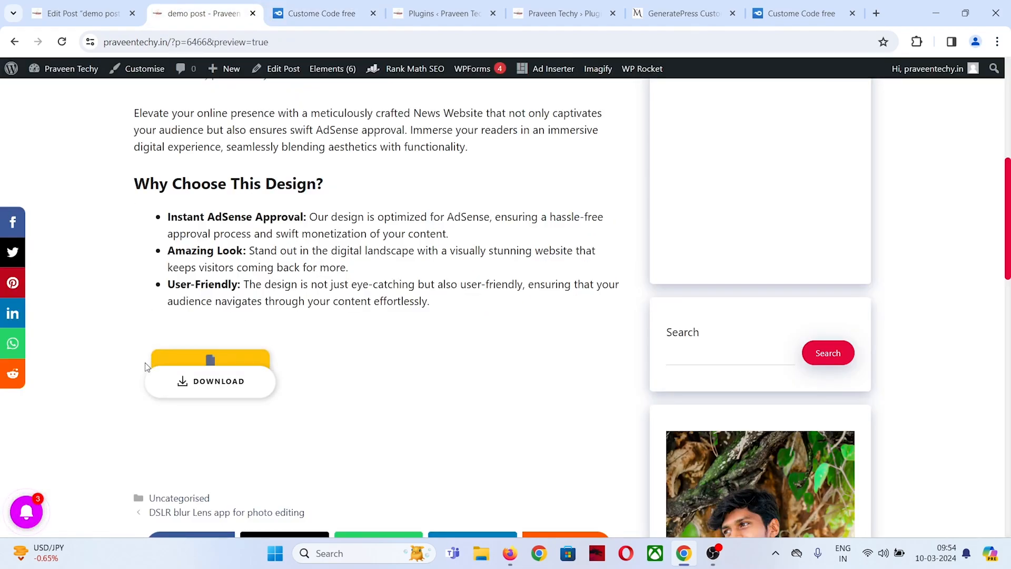
left_click(180, 389)
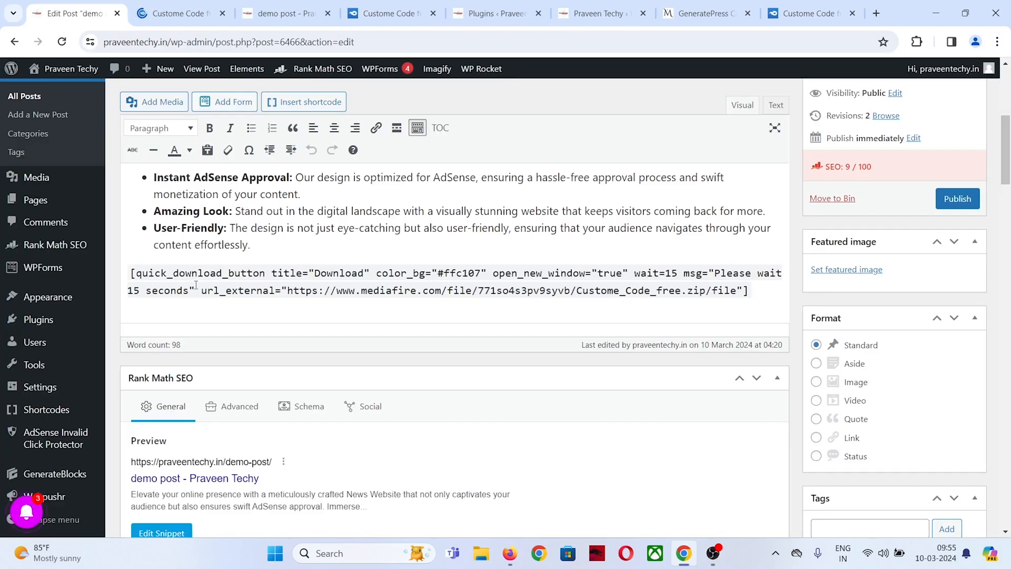
Set the quick_download_button shortcode's wait value to 30.
left_click_drag(751, 292, 401, 273)
left_click_drag(538, 261, 738, 265)
left_click(660, 273)
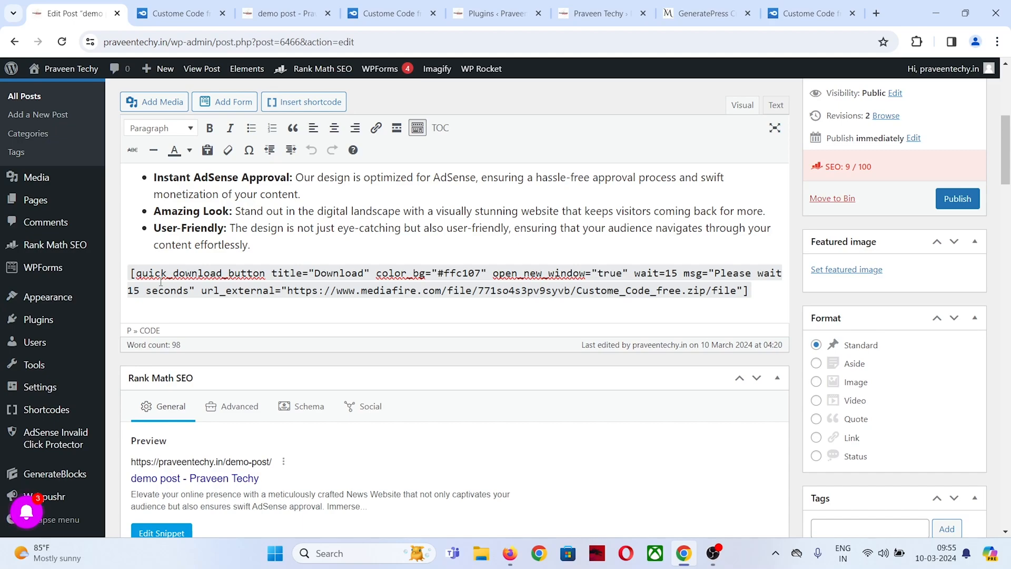
left_click(672, 272)
key("BackSpace")
type("3")
key("Delete")
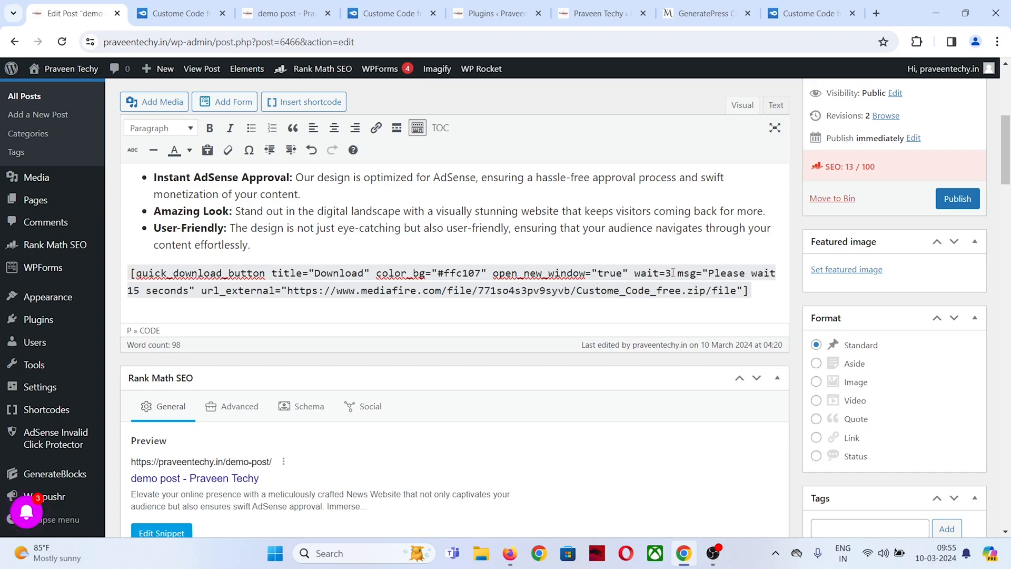
type("0")
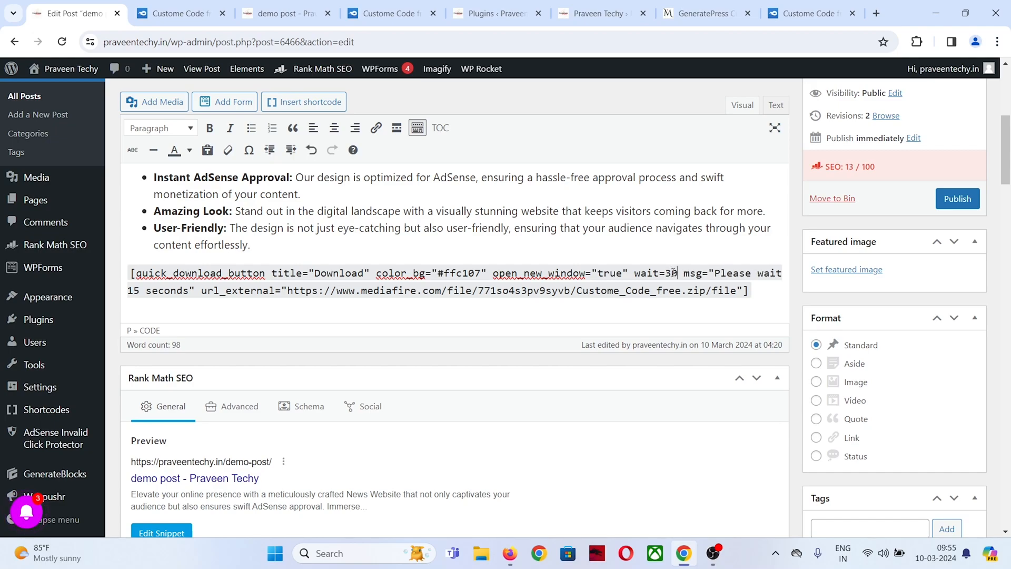
Change the shortcode's msg text to "Please wait 30 seconds".
left_click(141, 289)
key("BackSpace")
key("BackSpace")
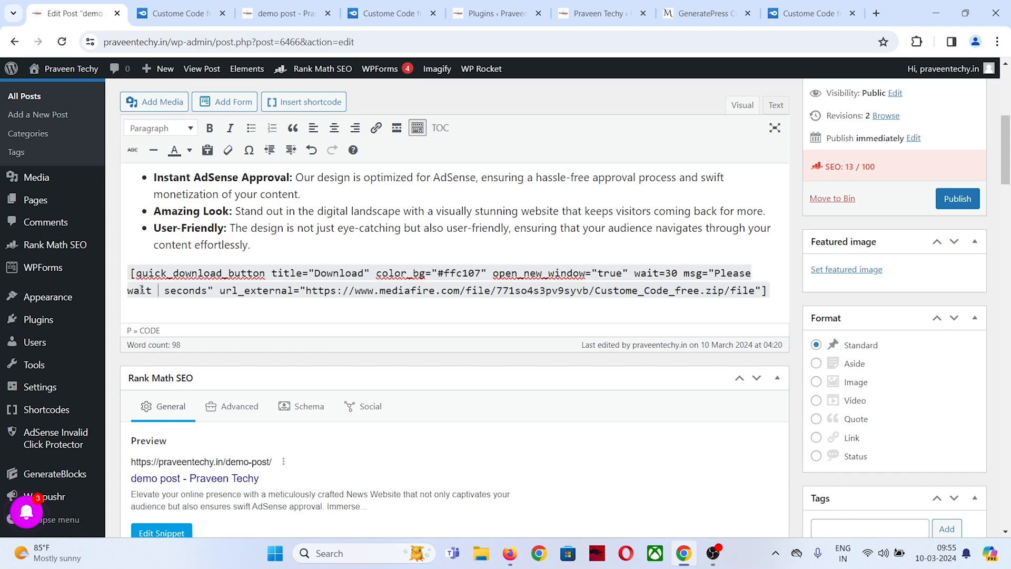
type("30")
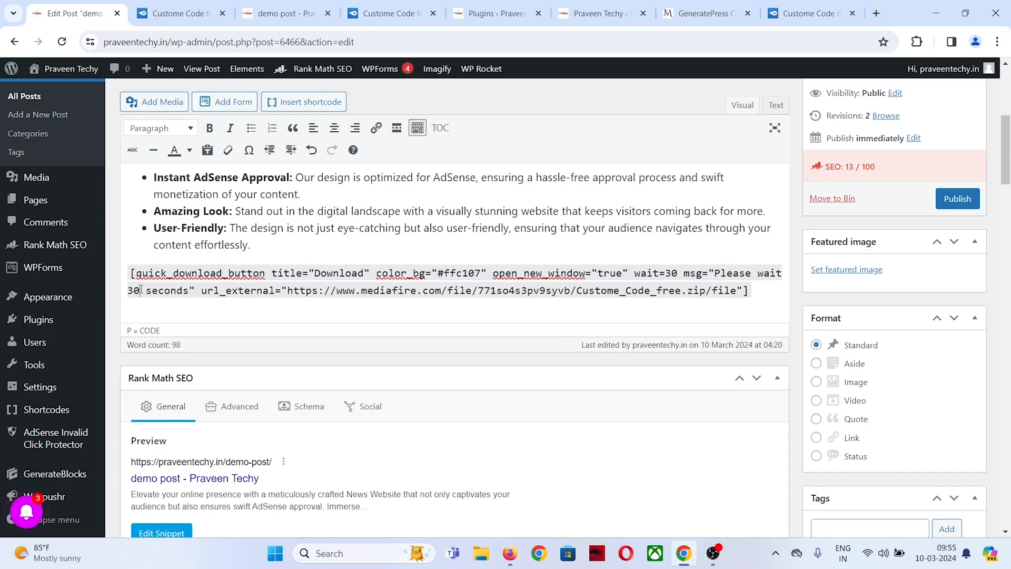
Save the draft and test the 30-second countdown in the preview, closing the extra MediaFire page opened earlier.
scroll(263, 291, "up", 3)
left_click(836, 245)
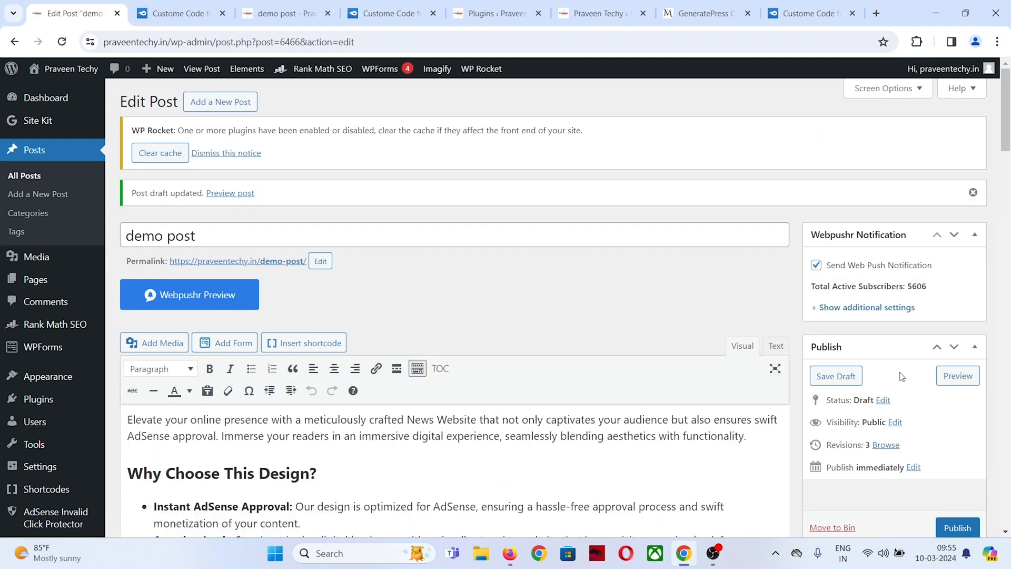
left_click(958, 376)
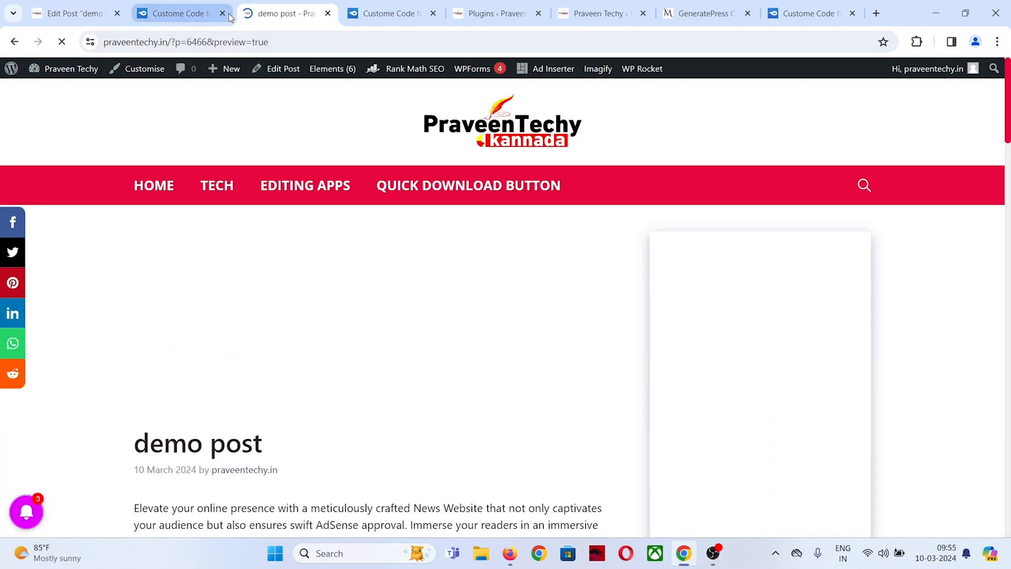
left_click(222, 13)
scroll(269, 227, "down", 6)
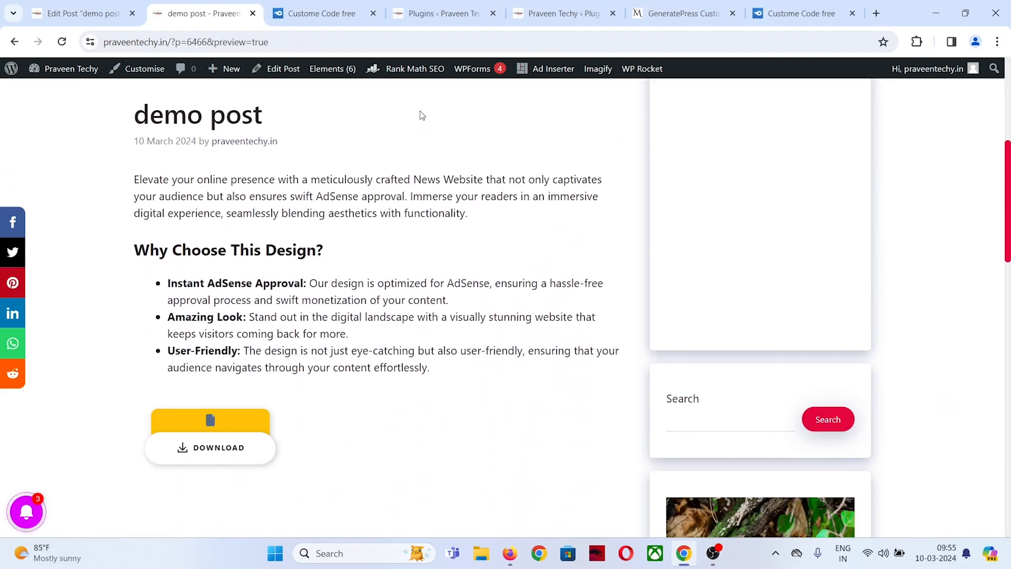
left_click(244, 389)
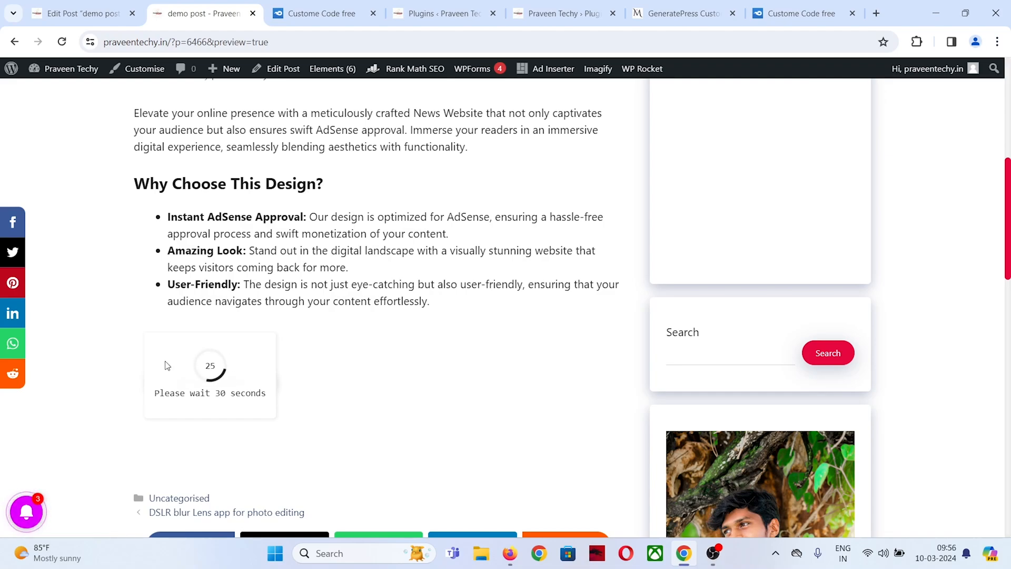
left_click_drag(154, 398, 178, 388)
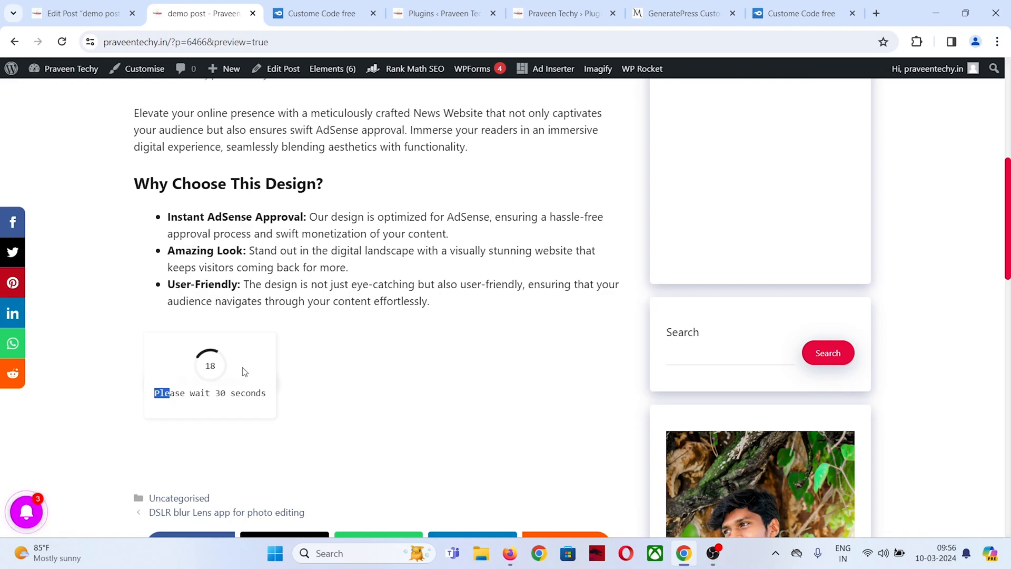
Compare the shortcode's title and color_bg="#ffc107" attributes with the download button shown in the preview.
left_click(81, 13)
scroll(402, 322, "down", 5)
left_click(339, 272)
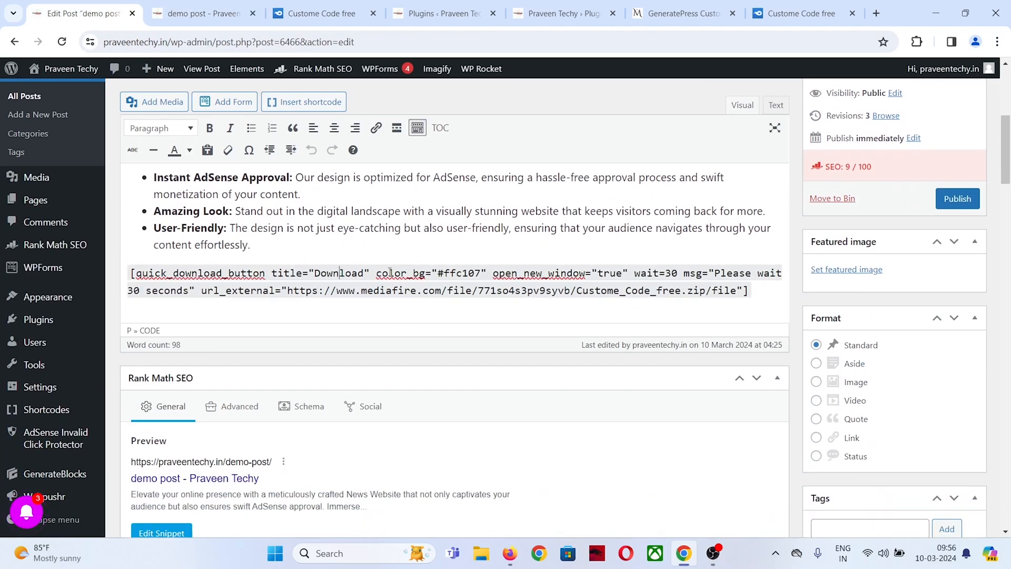
left_click_drag(376, 274, 484, 273)
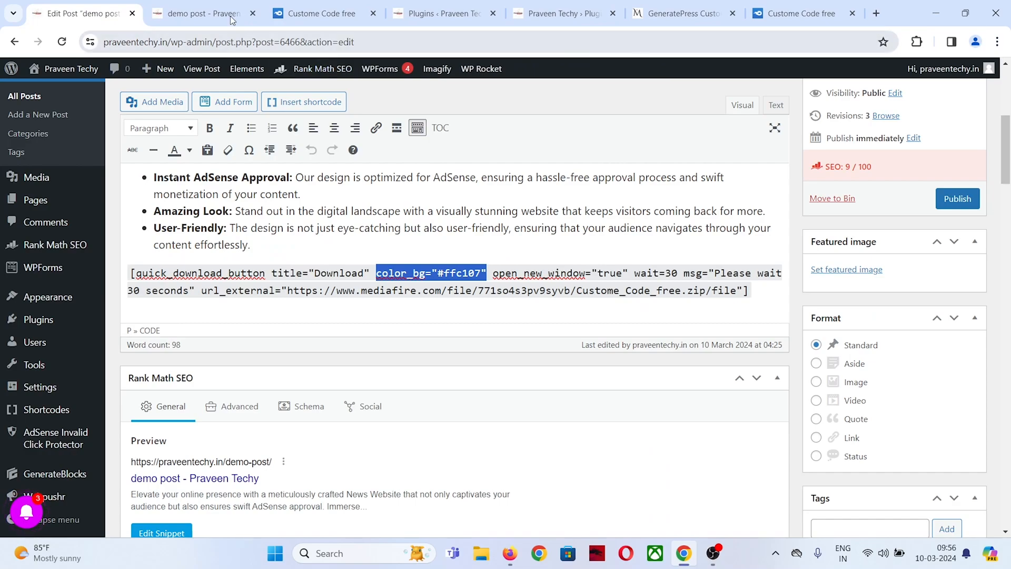
left_click(216, 14)
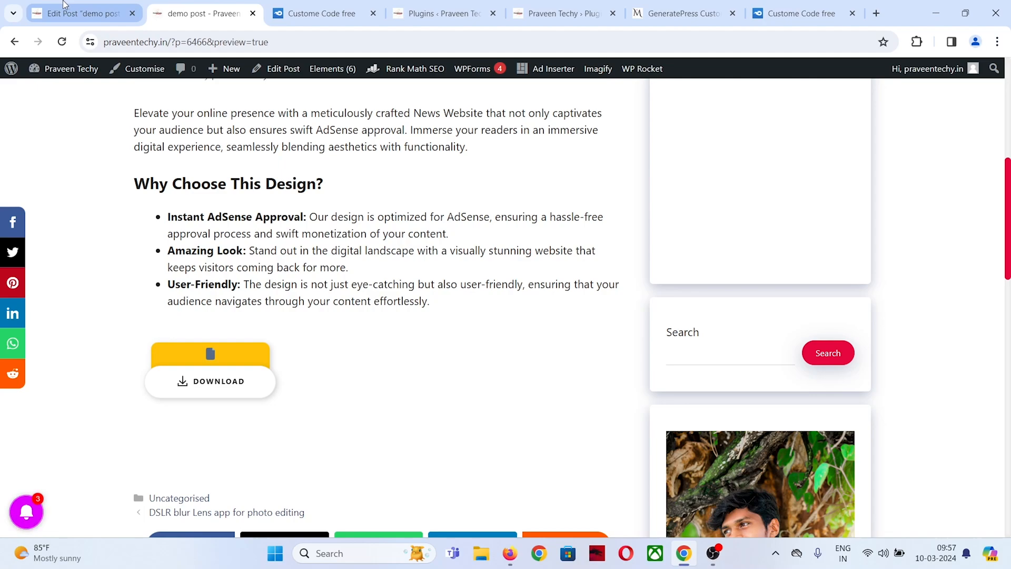
Return to the post editor and select the hex value of the shortcode's color_bg attribute.
left_click(84, 13)
left_click(449, 273)
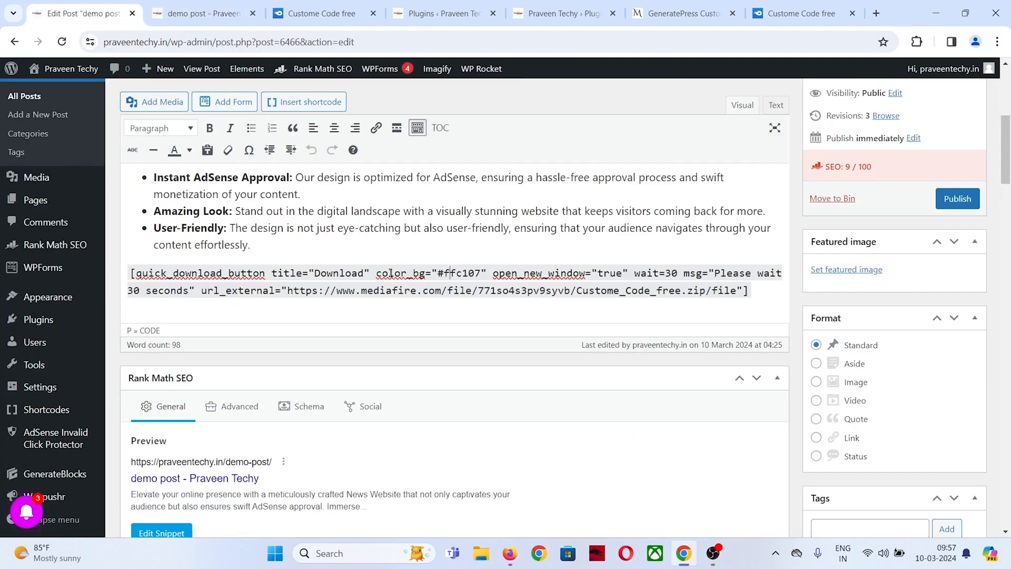
left_click_drag(382, 272, 483, 273)
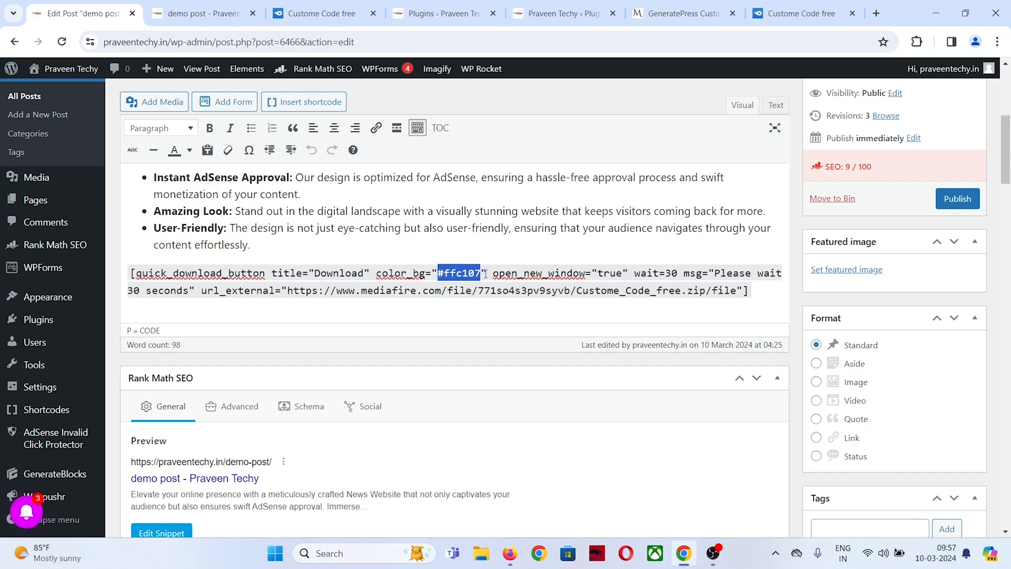
Search Google for "html color codes" in a new tab and open the HTML Color Codes site.
left_click(877, 14)
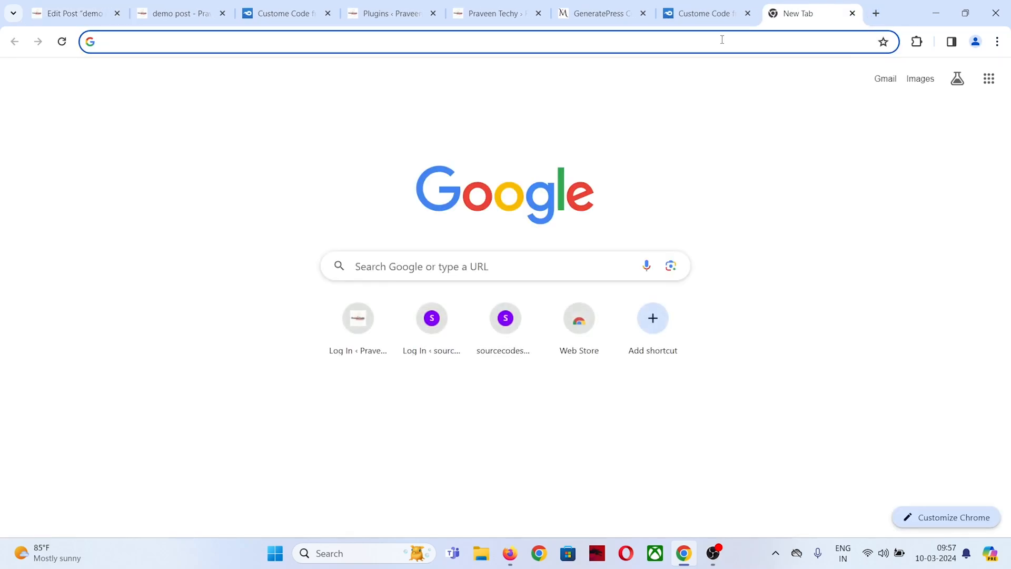
left_click(721, 40)
type("html")
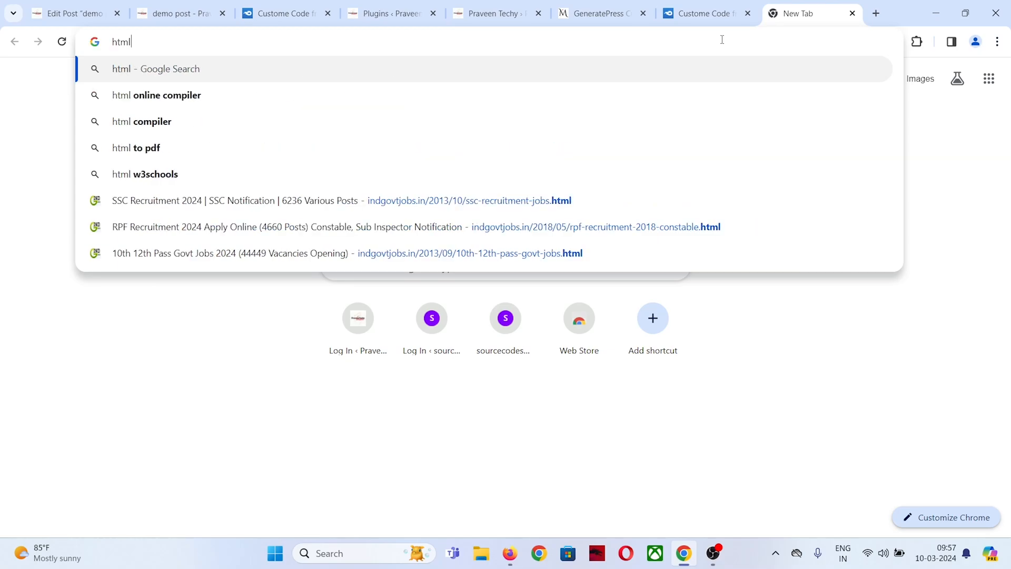
type(" color")
key("Return")
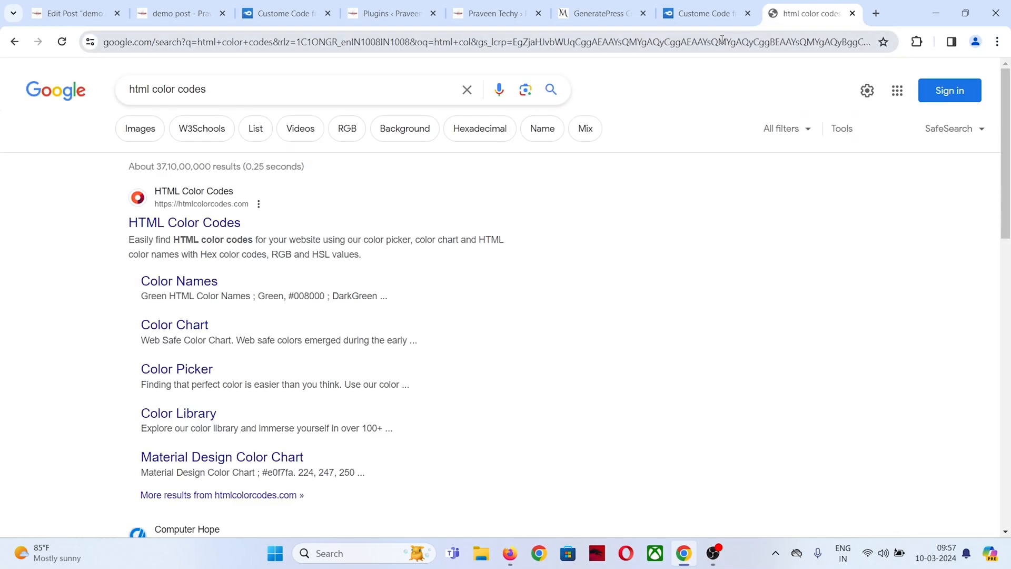
left_click(236, 225)
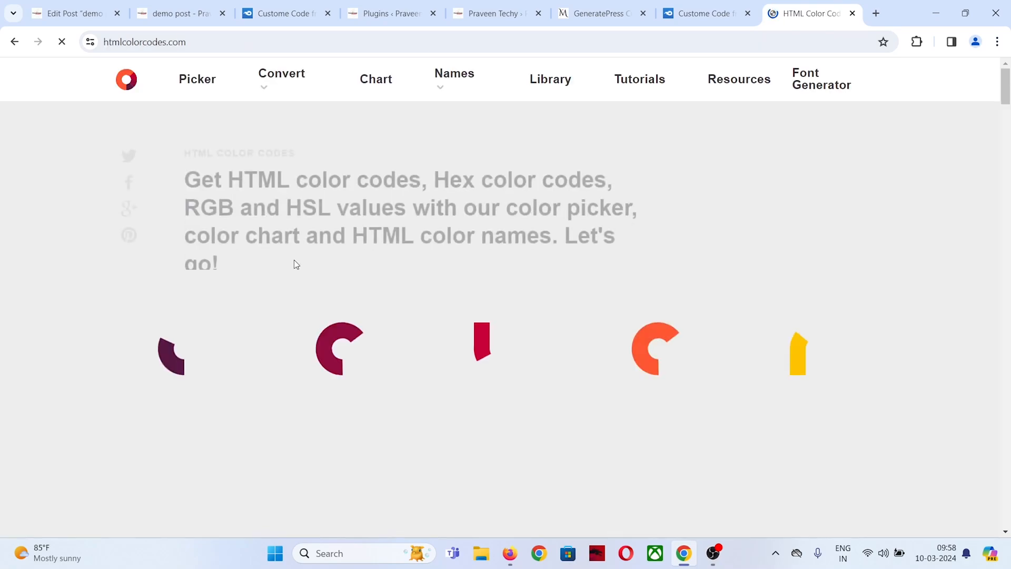
Try green and blue shades in the color picker, settle on the orange-red F43F05, and copy its hex code.
scroll(315, 260, "down", 5)
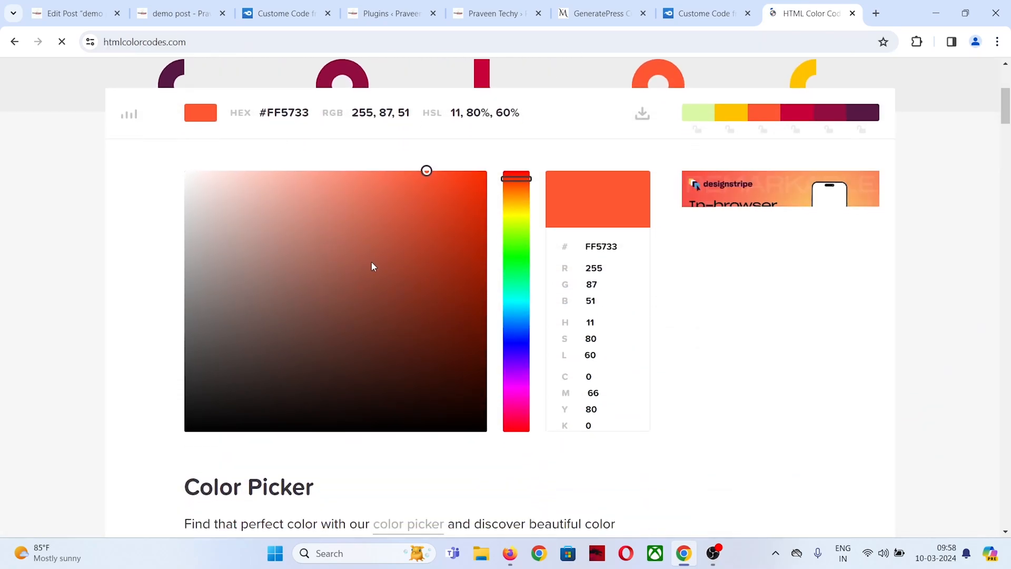
left_click(517, 225)
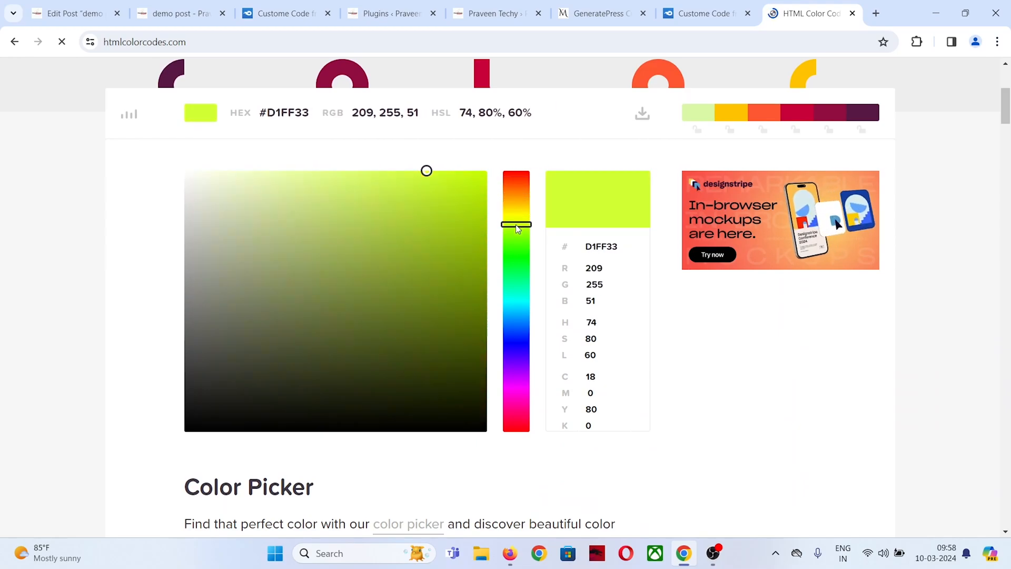
left_click_drag(517, 228, 516, 237)
left_click(459, 203)
left_click_drag(459, 203, 480, 191)
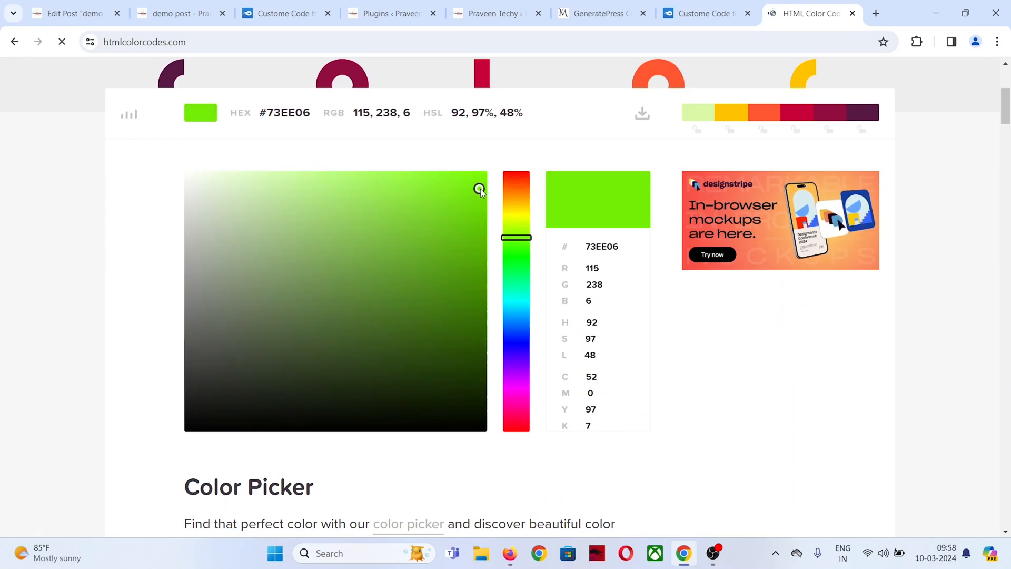
left_click_drag(516, 237, 514, 319)
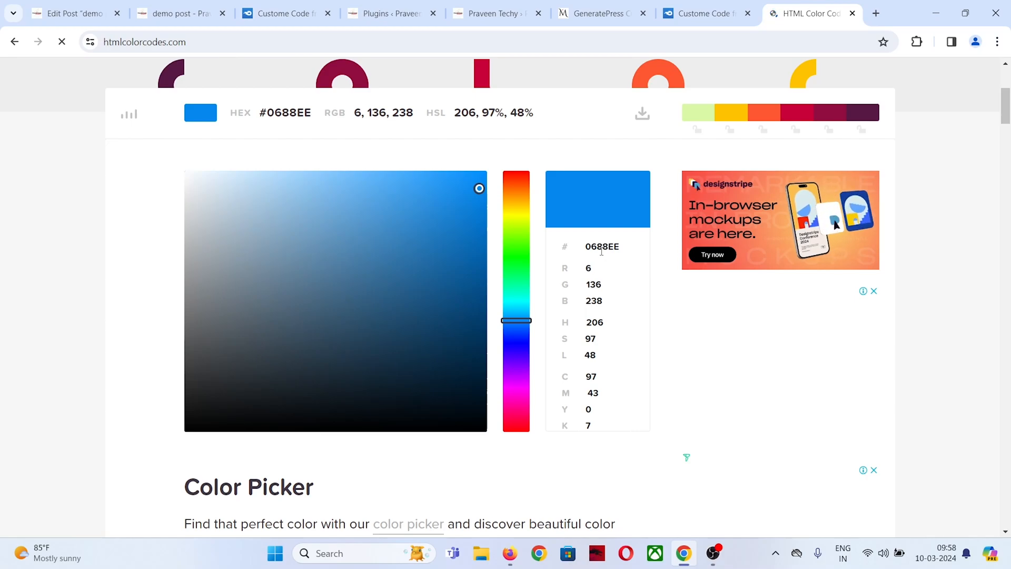
left_click_drag(514, 320, 514, 181)
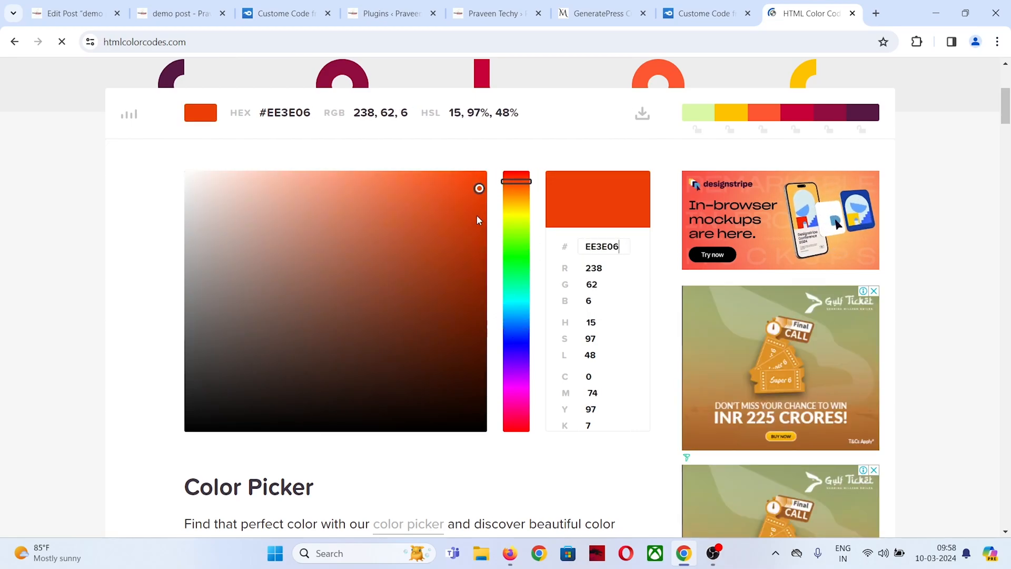
left_click(480, 181)
double_click(590, 247)
right_click(591, 247)
left_click(625, 305)
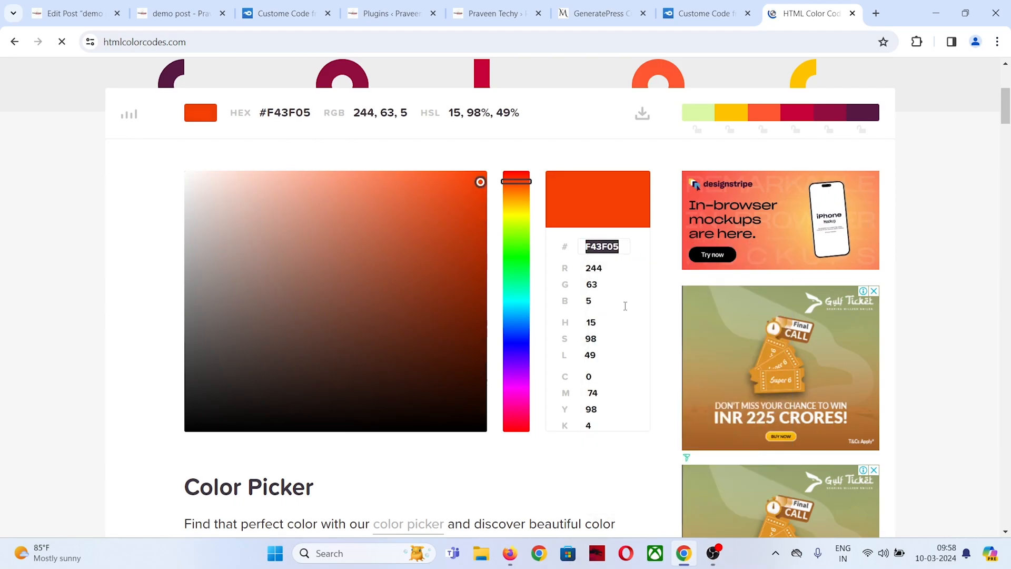
Replace the hex code in the shortcode's color_bg attribute with F43F05, keeping the # sign.
left_click(71, 13)
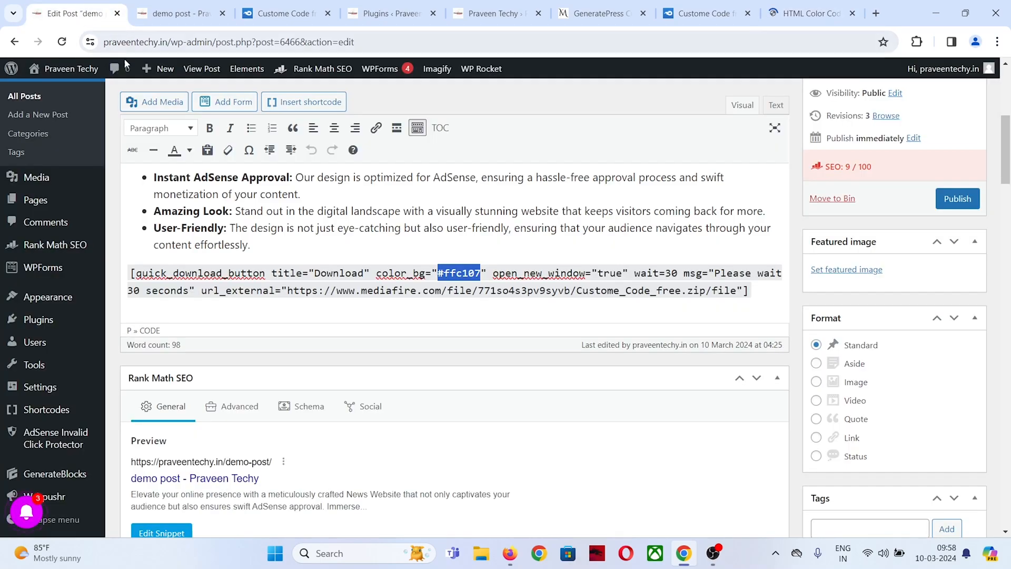
left_click(440, 269)
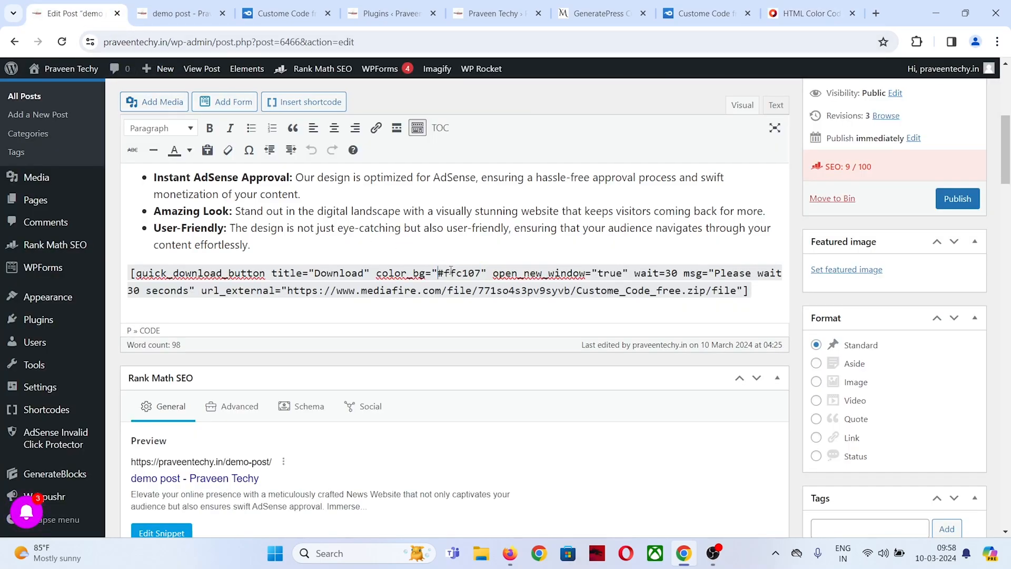
left_click_drag(445, 272, 480, 273)
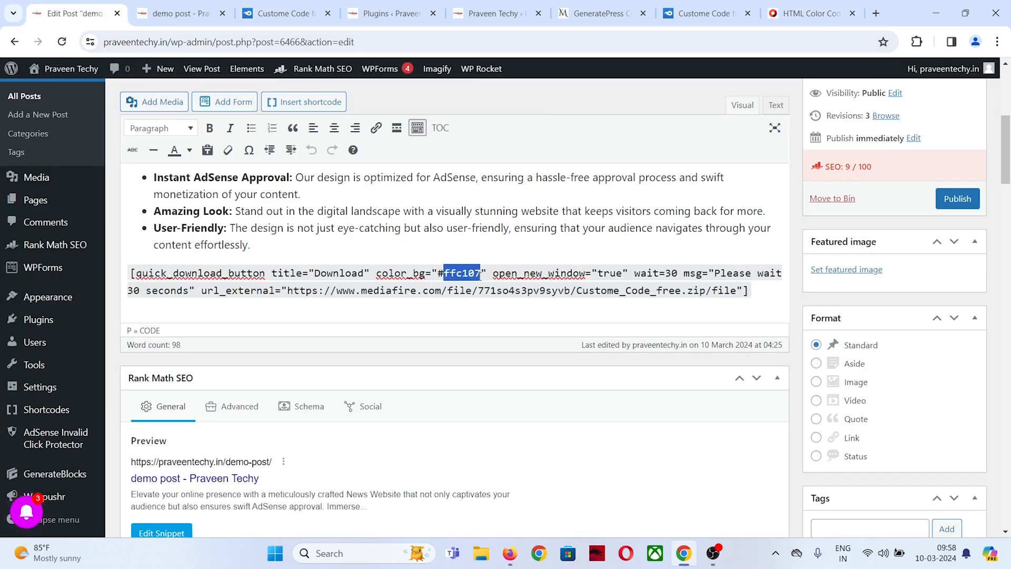
key("BackSpace")
key("ctrl+v")
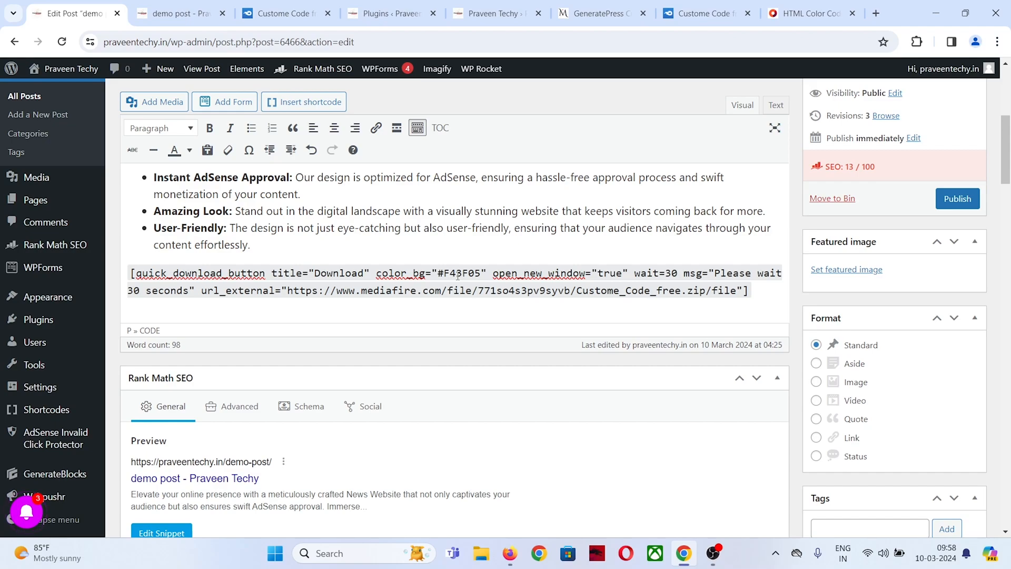
Save the draft and check the download button's new background color in the post preview.
scroll(926, 219, "up", 3)
left_click(835, 178)
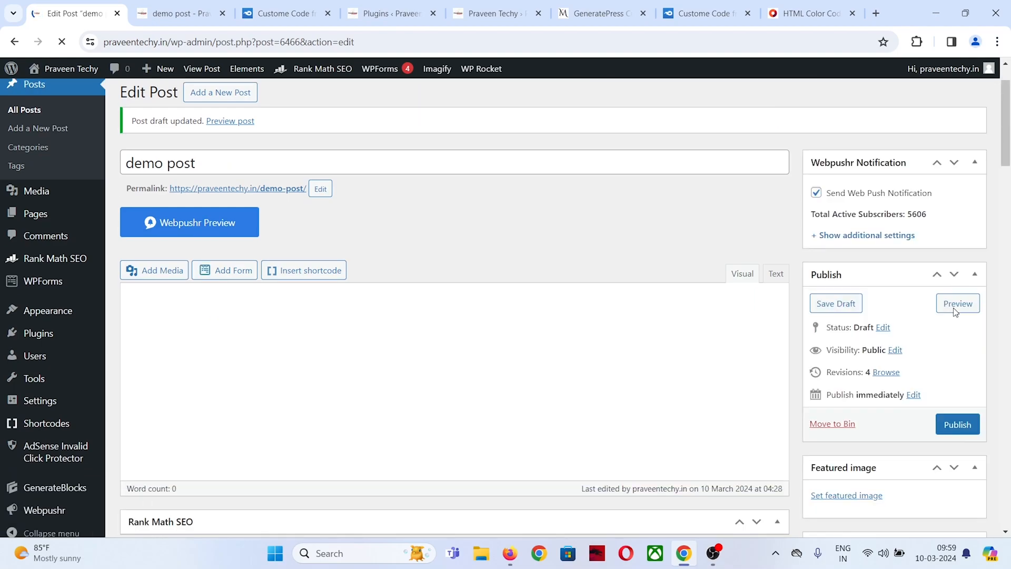
left_click(954, 308)
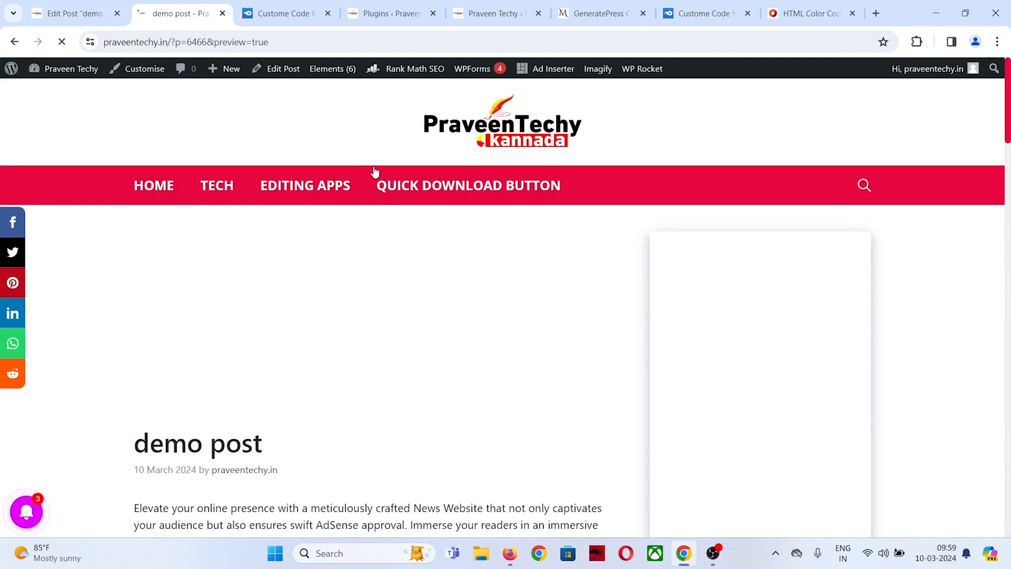
scroll(374, 171, "down", 7)
scroll(375, 171, "down", 1)
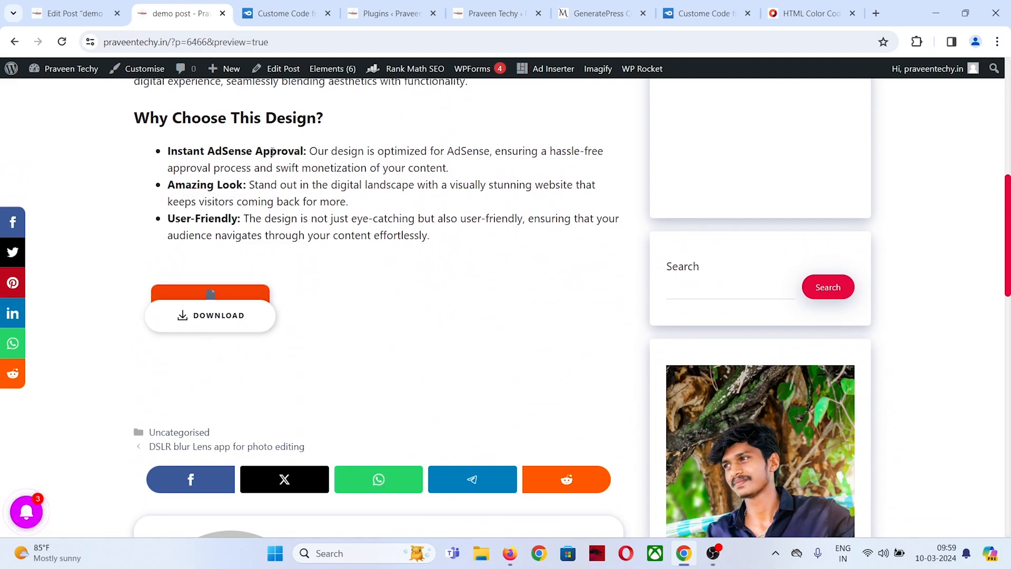
Compare the shortcode's title attribute with the previewed button and change the title to "Download Now".
left_click(74, 13)
scroll(467, 300, "down", 10)
scroll(467, 300, "up", 5)
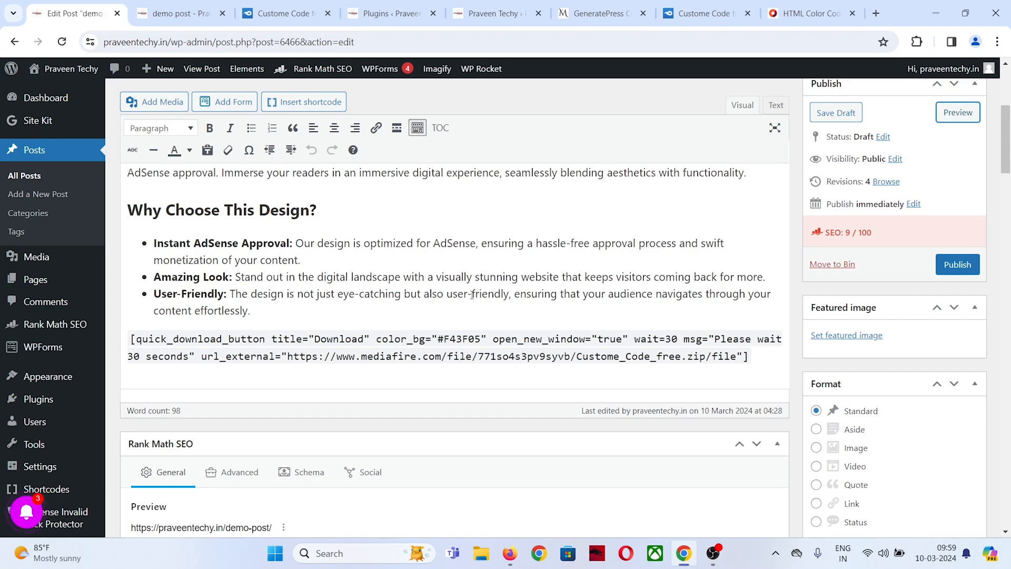
mouse_move(271, 338)
left_mouse_down()
mouse_move(365, 338)
mouse_move(283, 339)
left_mouse_up()
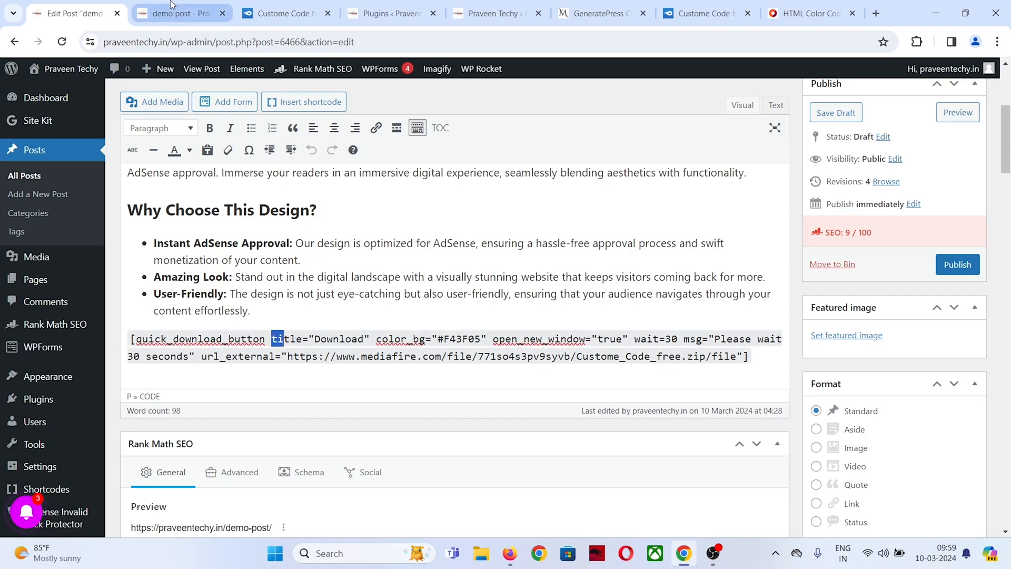
key("ctrl+Tab")
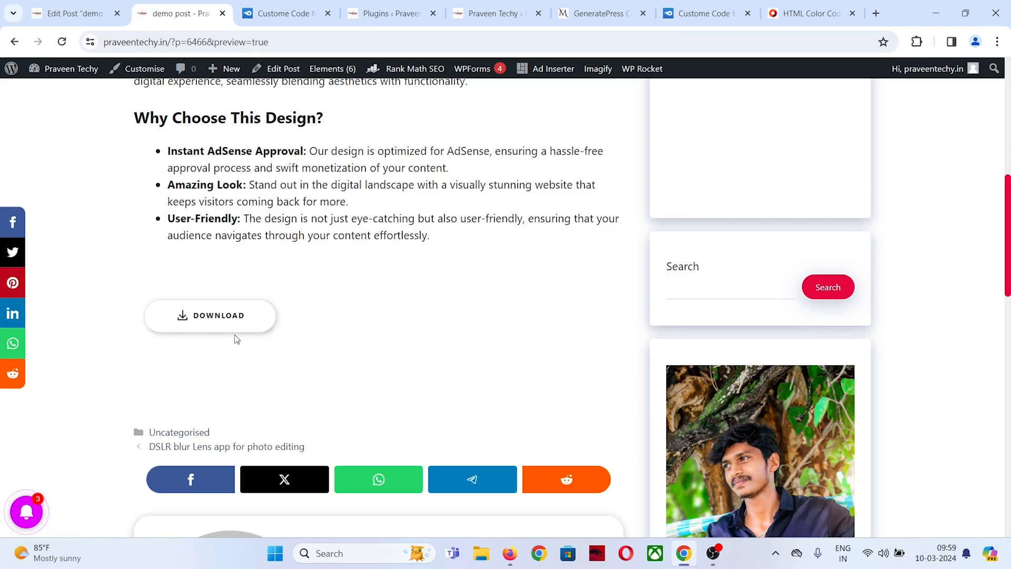
left_click(84, 13)
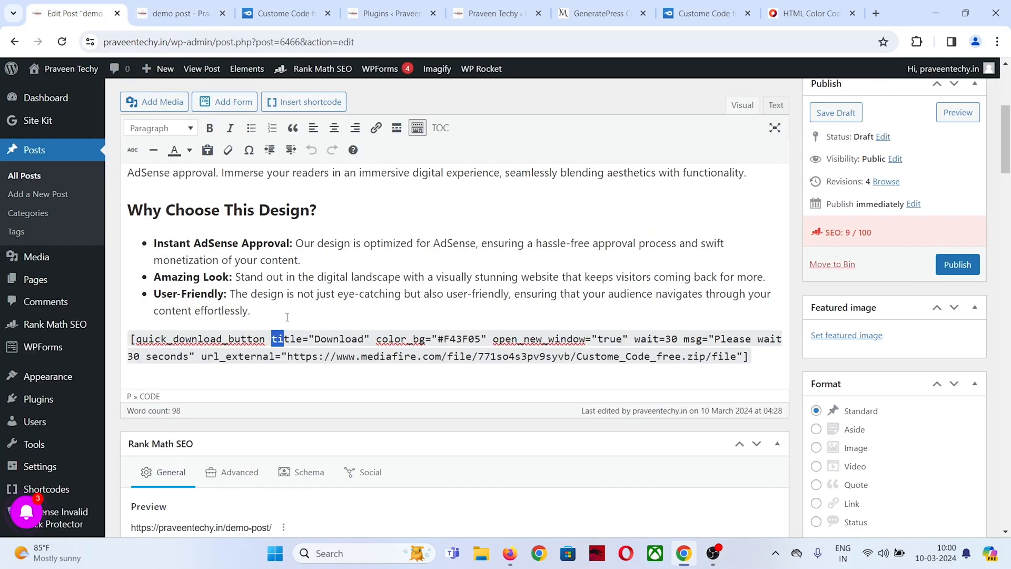
left_click(363, 341)
type("New")
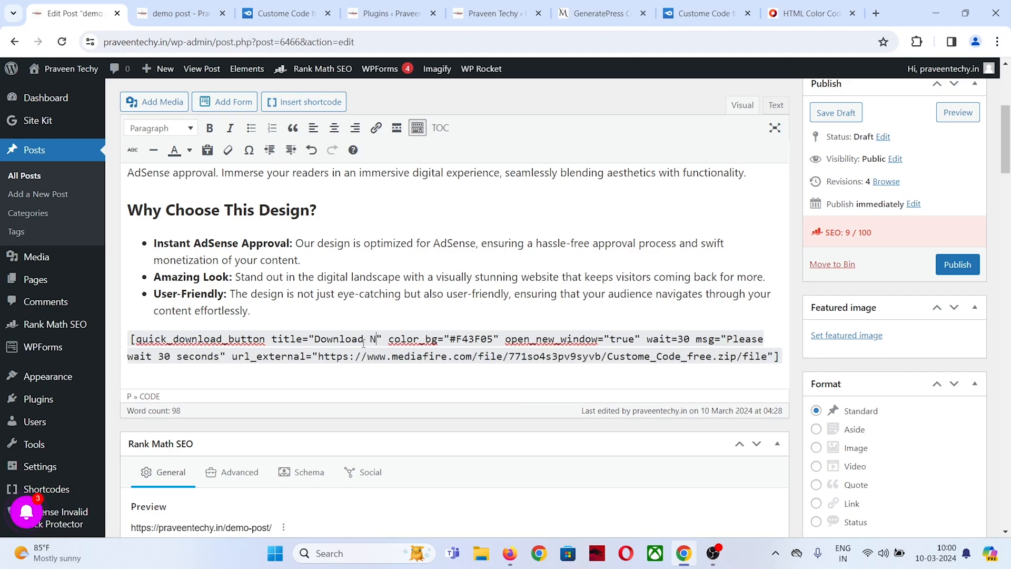
key("BackSpace")
key("BackSpace")
type("ow")
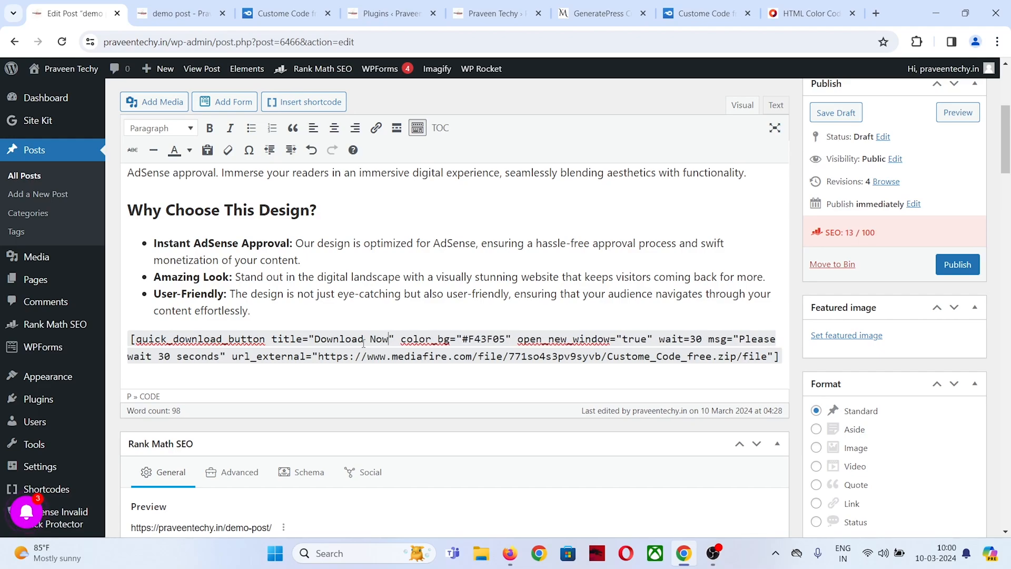
Save the draft and check the button's new title in the post preview.
left_click(830, 114)
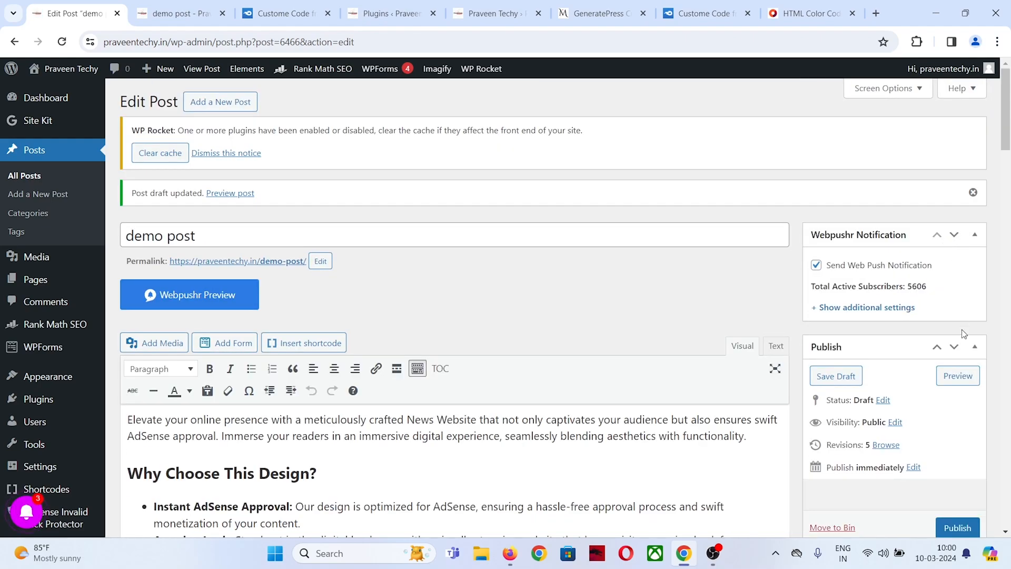
left_click(958, 376)
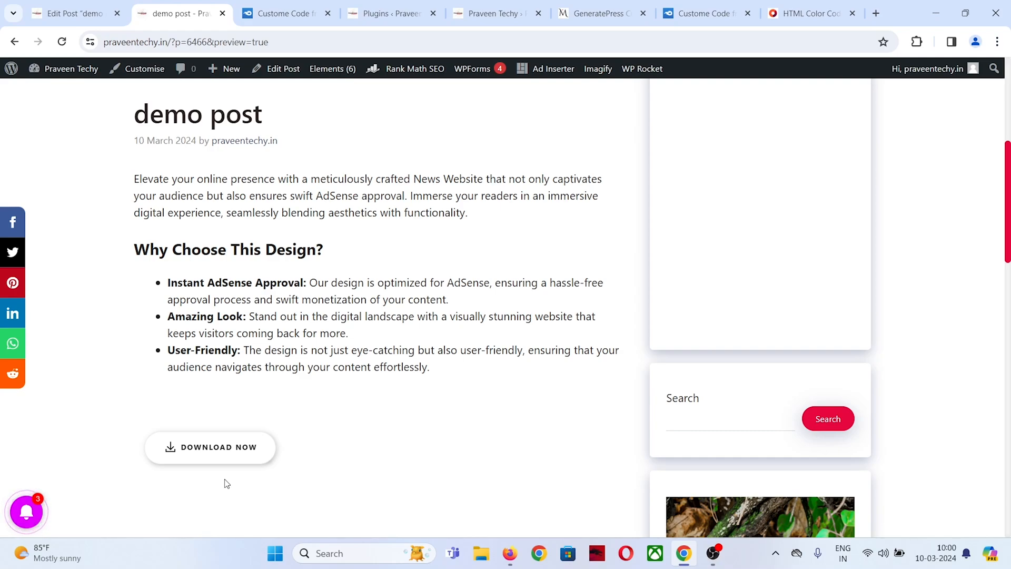
Return to the post editor and review the complete quick_download_button shortcode.
left_click(80, 4)
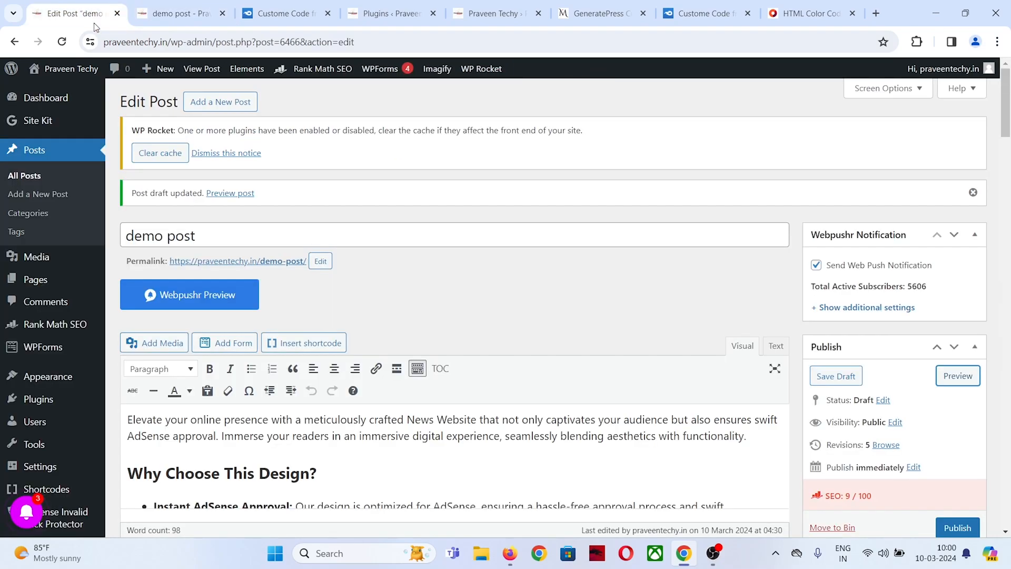
scroll(387, 279, "down", 5)
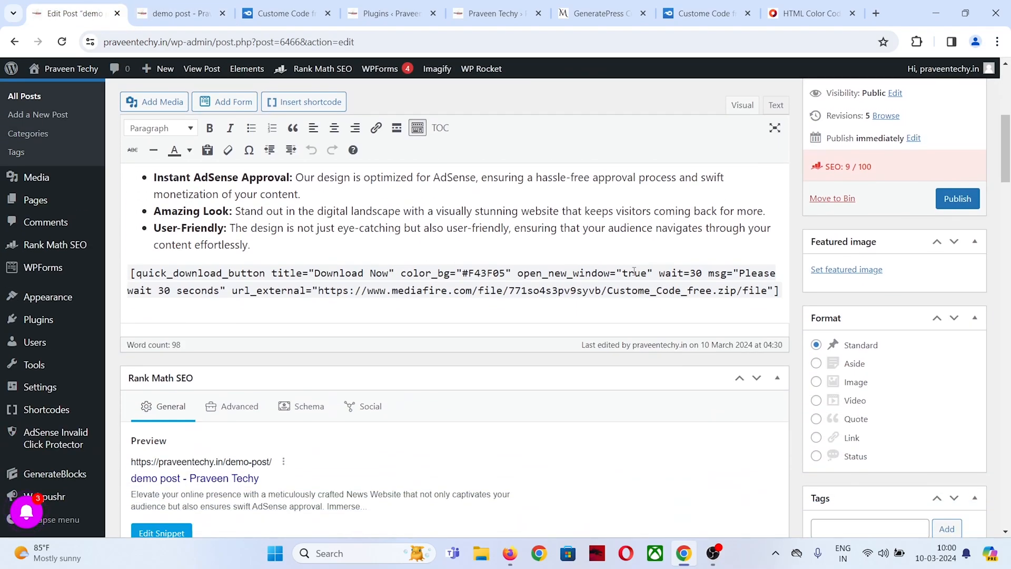
triple_click(283, 278)
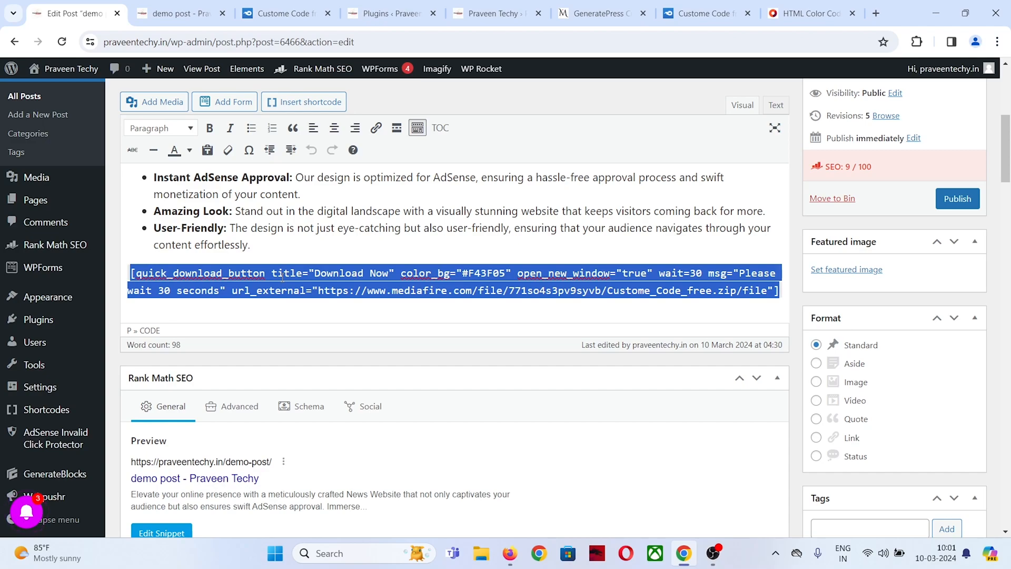
scroll(283, 277, "up", 2)
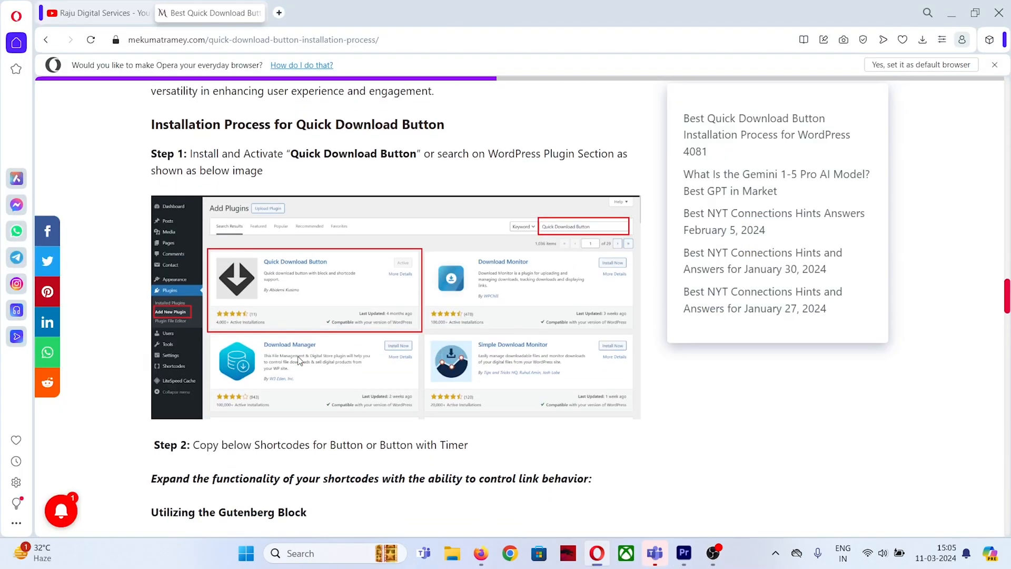
Switch to the Quick Download Button installation guide in Opera and examine its shortcode examples for link behavior, color, timer, external URL, file size and extension.
scroll(301, 358, "down", 10)
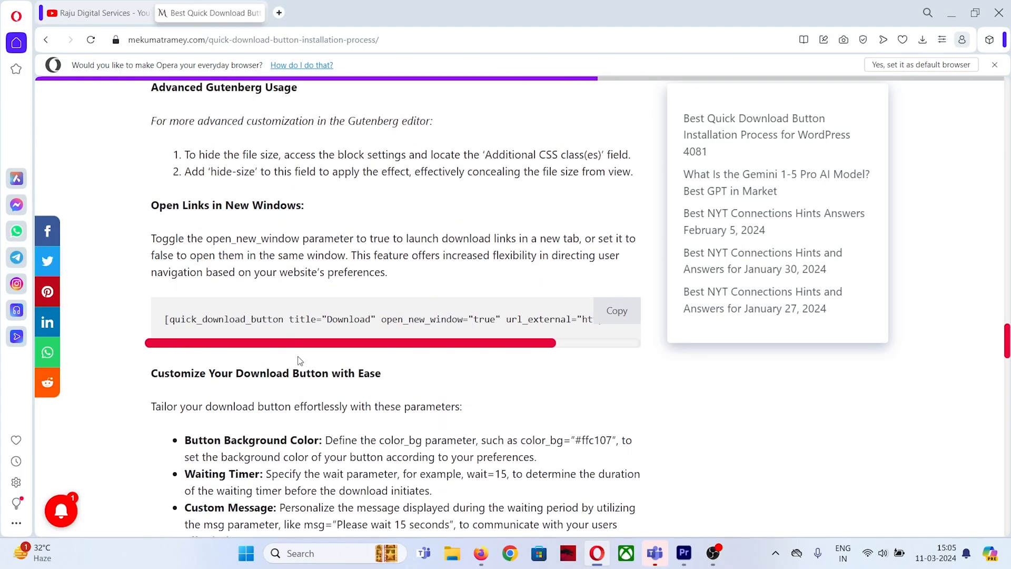
left_click_drag(164, 318, 446, 319)
scroll(98, 409, "down", 2)
scroll(99, 409, "down", 7)
scroll(99, 409, "up", 1)
left_click_drag(164, 193, 418, 190)
left_click_drag(164, 360, 392, 360)
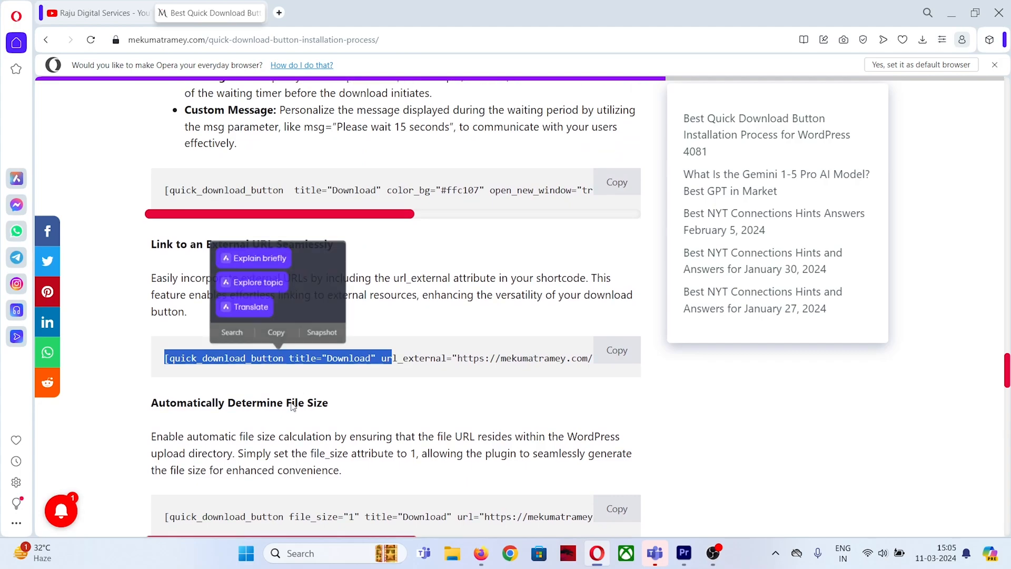
scroll(292, 403, "down", 2)
left_click_drag(164, 387, 217, 386)
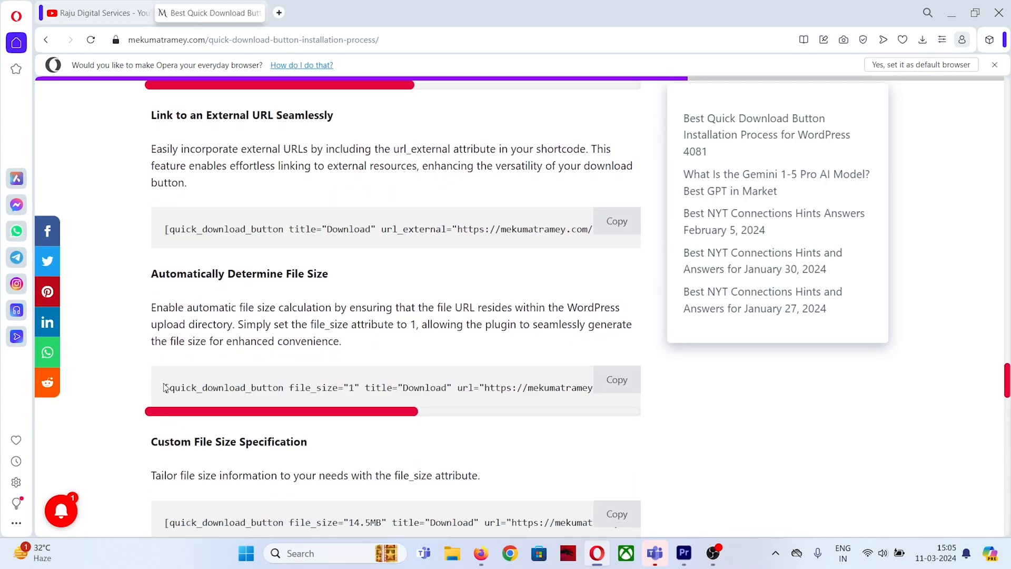
scroll(160, 386, "down", 8)
scroll(211, 382, "up", 1)
scroll(225, 380, "down", 4)
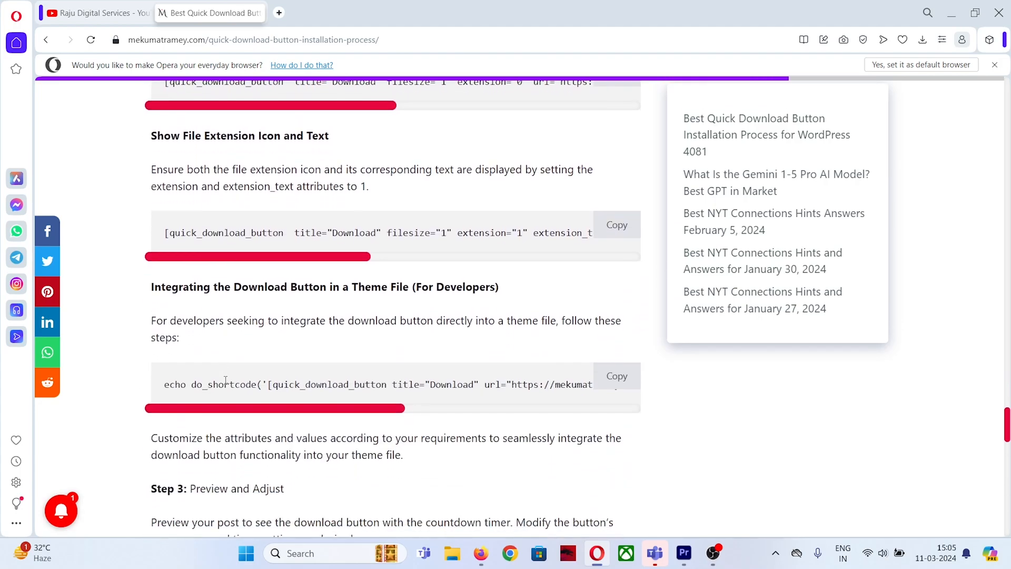
Examine the guide's shortcode sections on file size, file extension icon and text, theme-file integration, previewing and publishing.
scroll(295, 342, "down", 2)
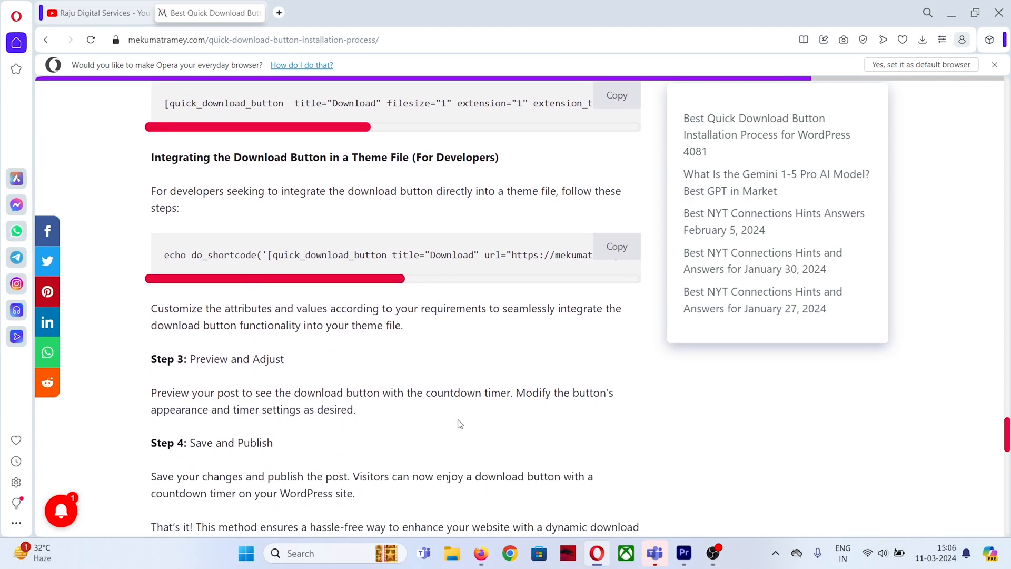
scroll(474, 424, "up", 4)
scroll(492, 423, "up", 5)
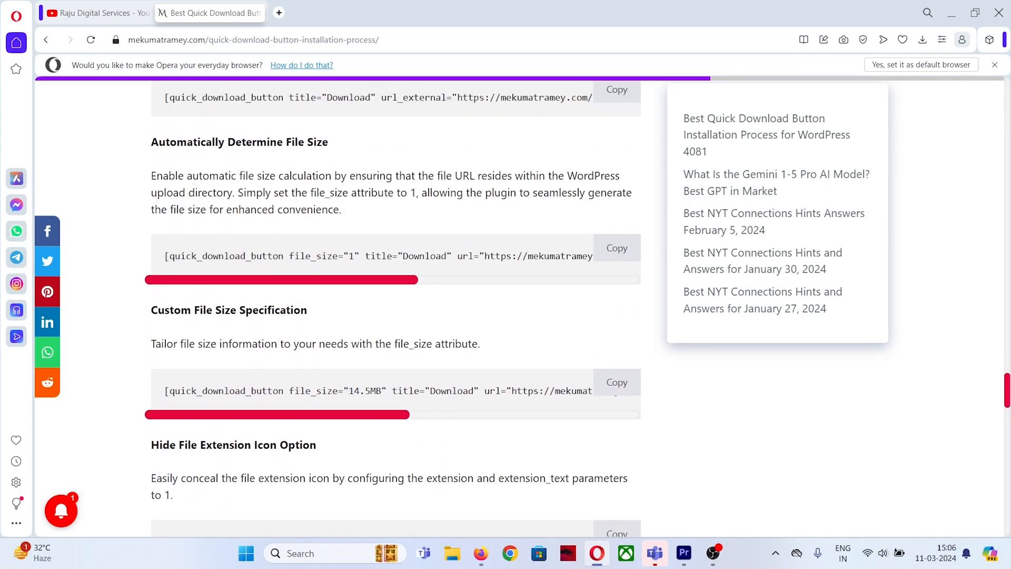
scroll(339, 289, "down", 1)
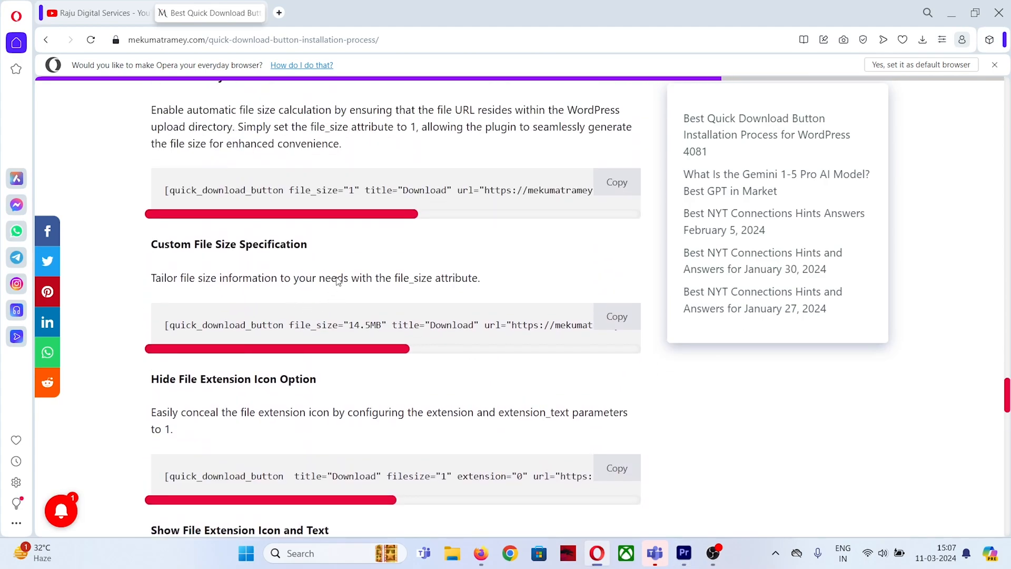
scroll(279, 289, "down", 7)
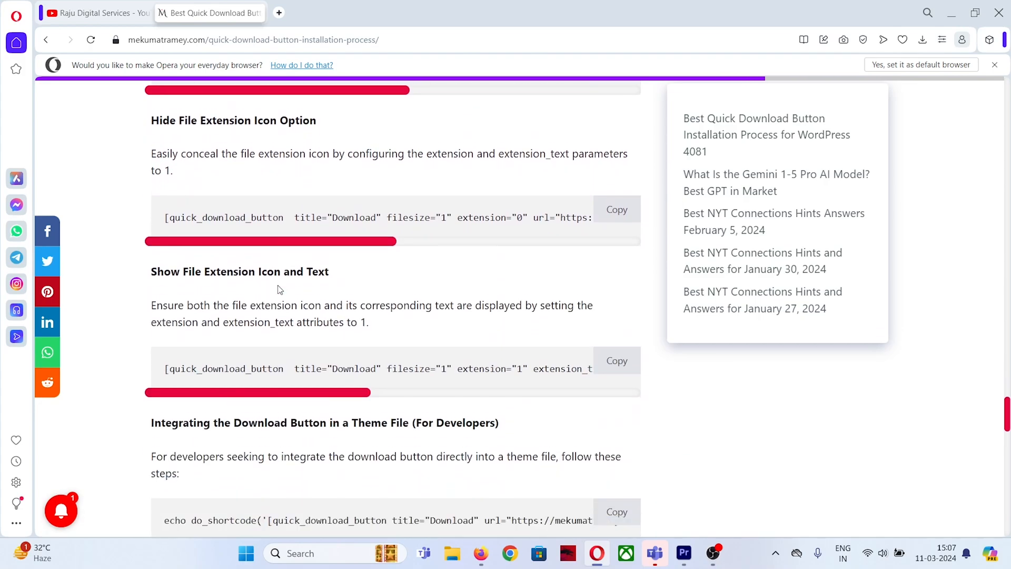
scroll(282, 288, "down", 5)
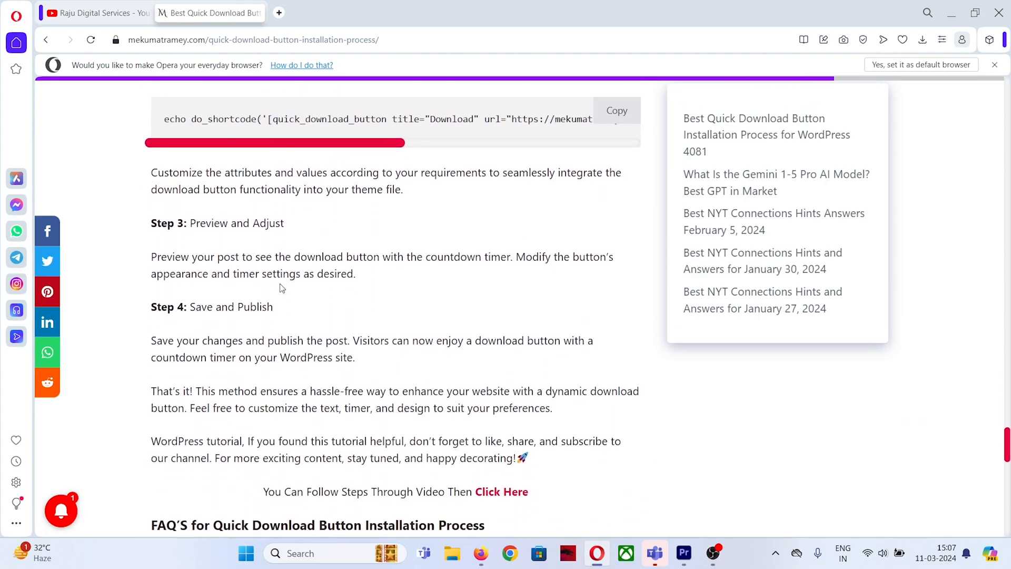
scroll(287, 312, "up", 14)
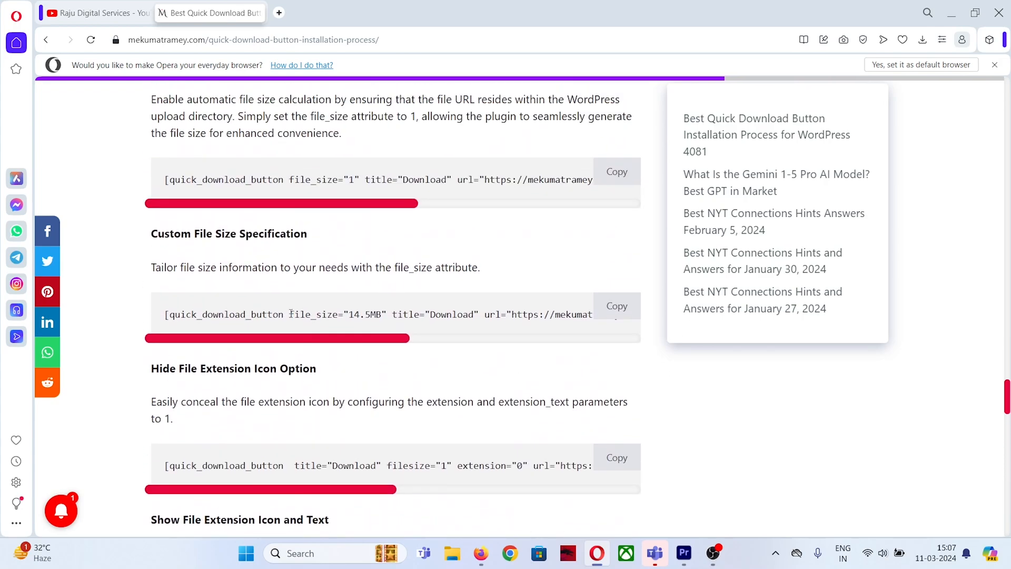
scroll(292, 316, "up", 3)
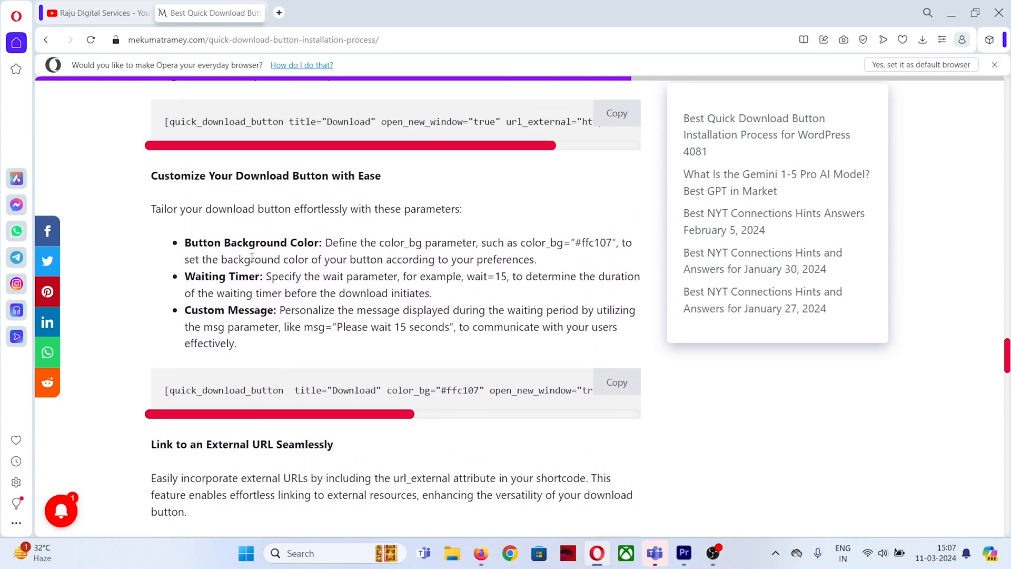
Review the guide's "Customize Your Download Button with Ease" parameters for background color, waiting timer and custom message, with their example shortcode.
left_click_drag(151, 176, 443, 311)
left_click(314, 351)
mouse_move(141, 212)
left_mouse_down()
mouse_move(316, 354)
mouse_move(203, 259)
mouse_move(125, 214)
left_mouse_up()
mouse_move(164, 389)
left_mouse_down()
mouse_move(615, 389)
mouse_move(157, 389)
left_mouse_up()
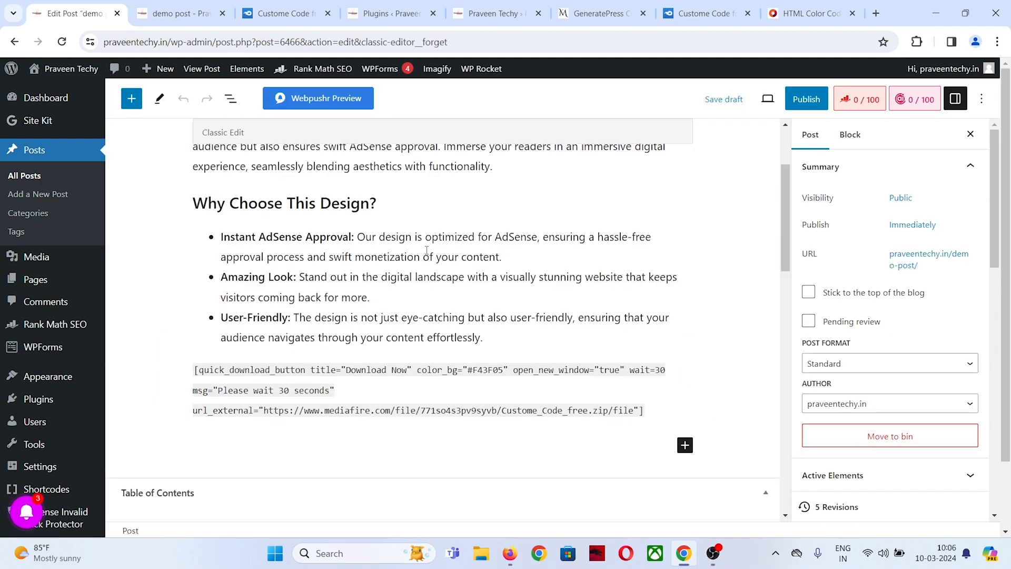
Create a new post titled "demo post 2" and paste the copied article text into its body.
scroll(427, 252, "down", 1)
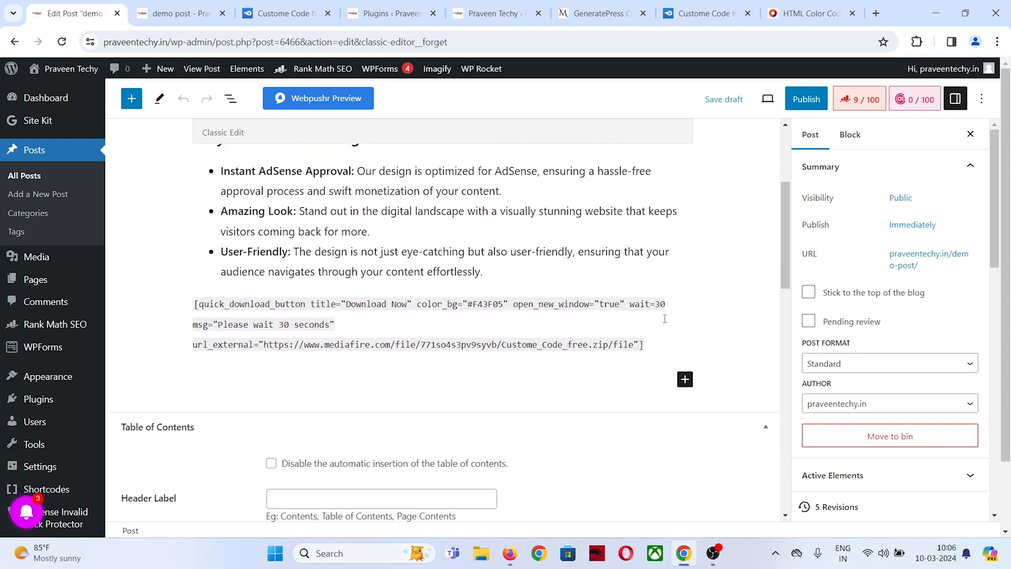
scroll(682, 326, "up", 3)
left_click(47, 195)
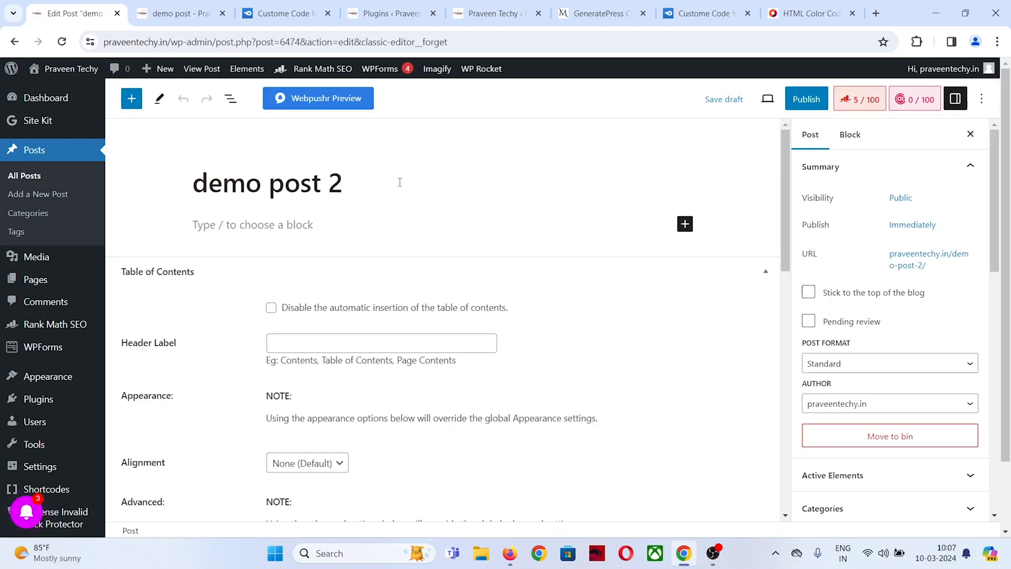
left_click(316, 225)
right_click(317, 230)
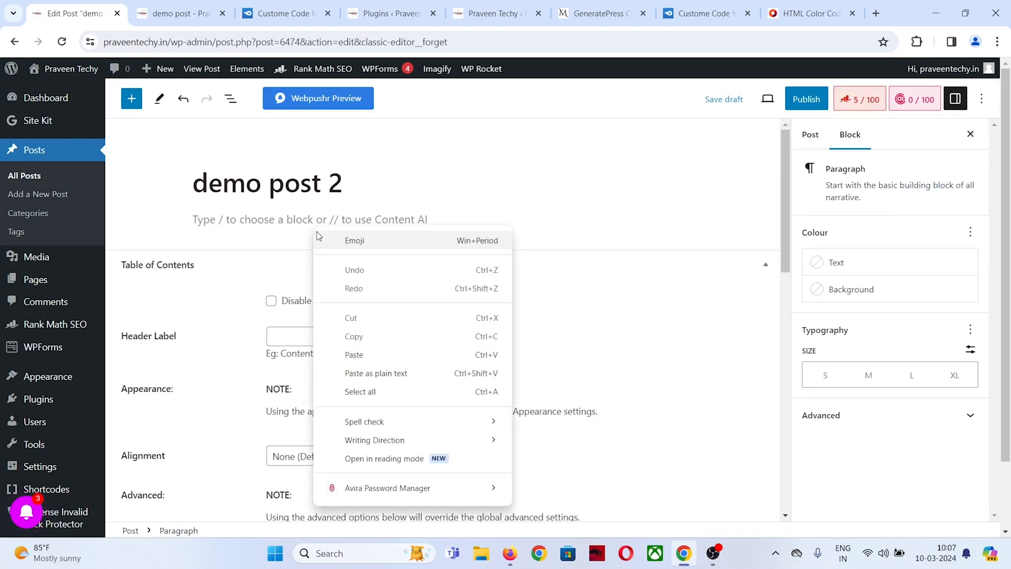
left_click(354, 355)
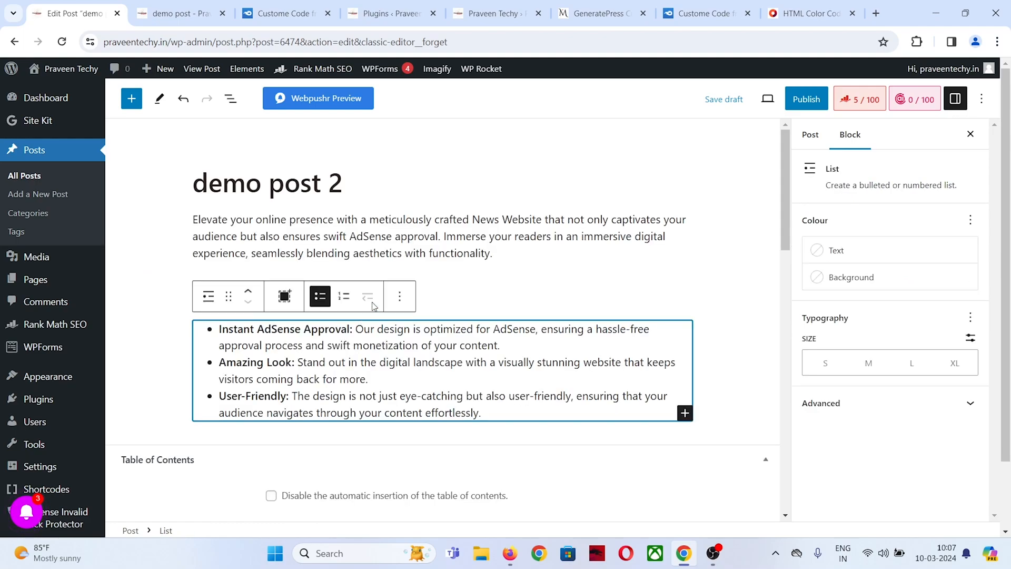
scroll(527, 298, "down", 3)
scroll(466, 318, "up", 1)
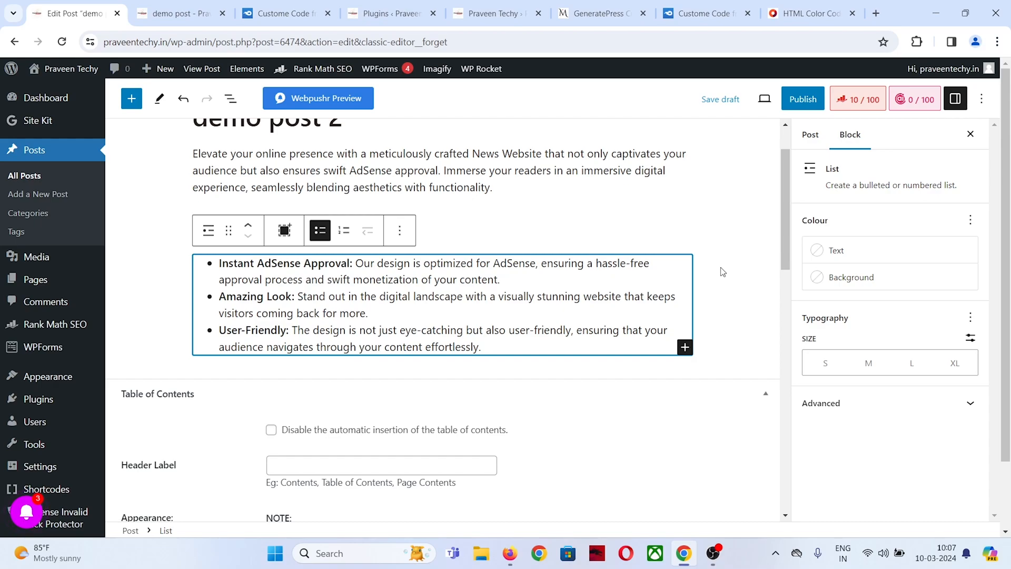
left_click(684, 347)
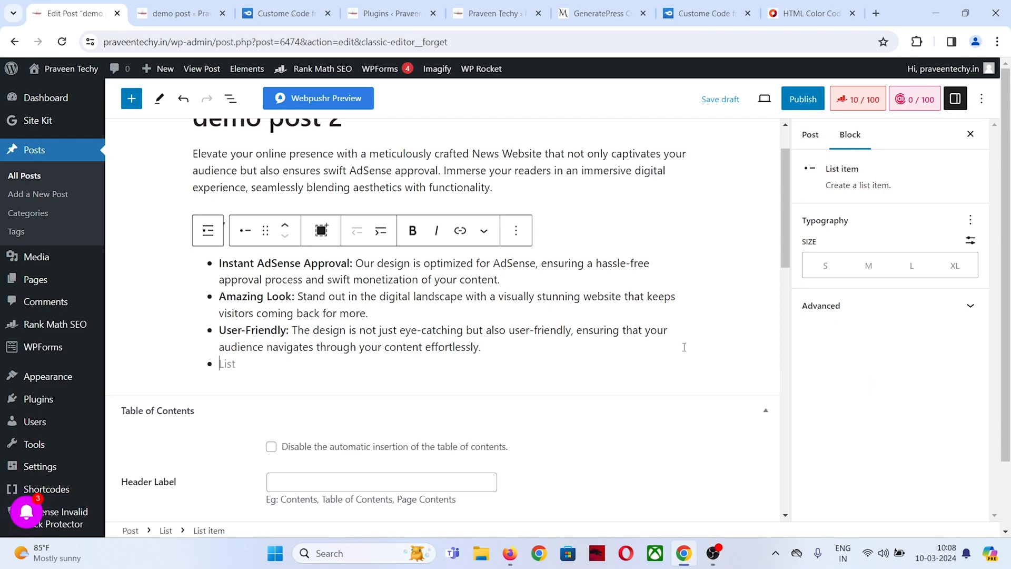
key("BackSpace")
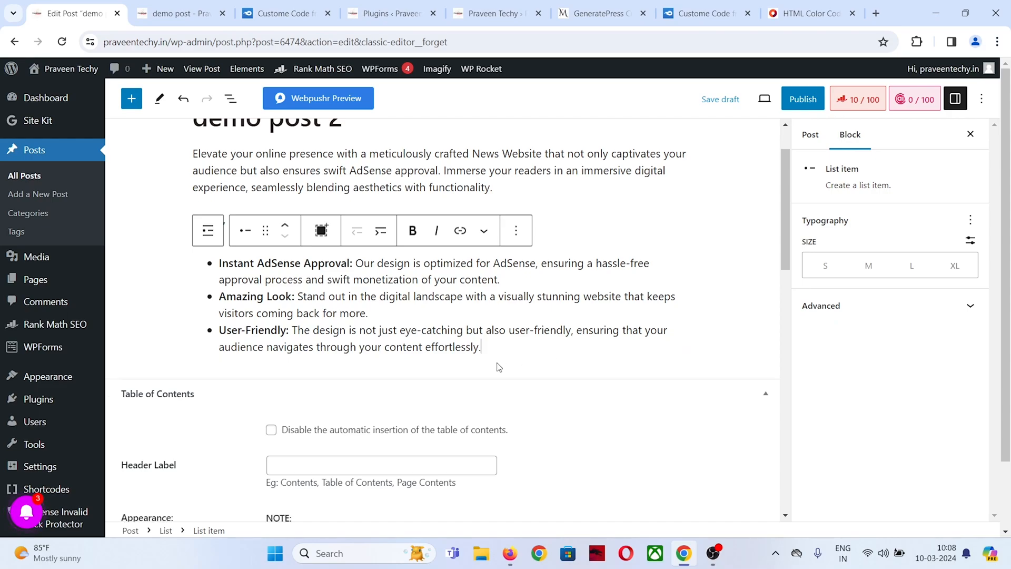
Search the blocks for "download but" and insert a Download Button block below the bulleted list.
left_click(499, 367)
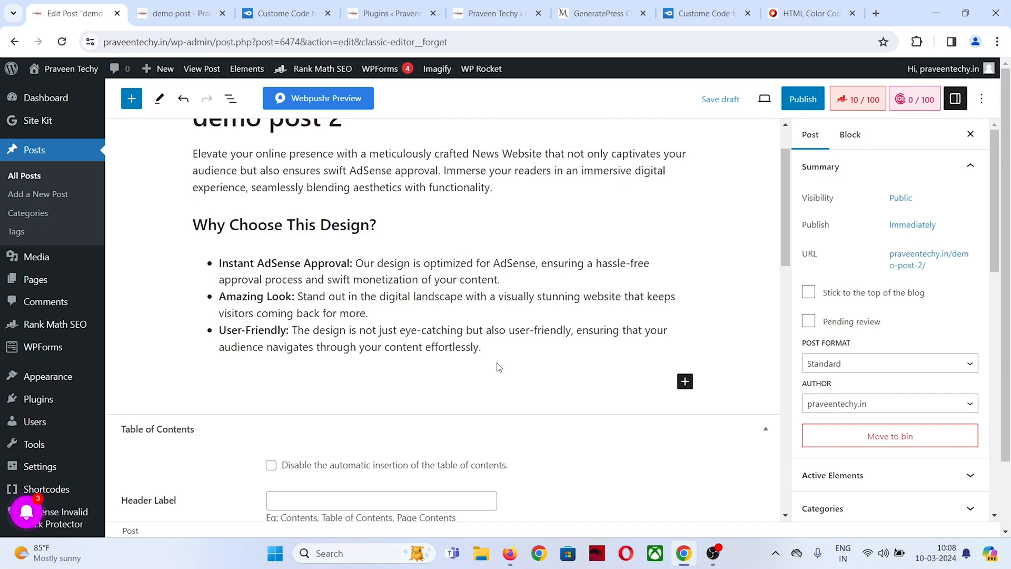
left_click(684, 383)
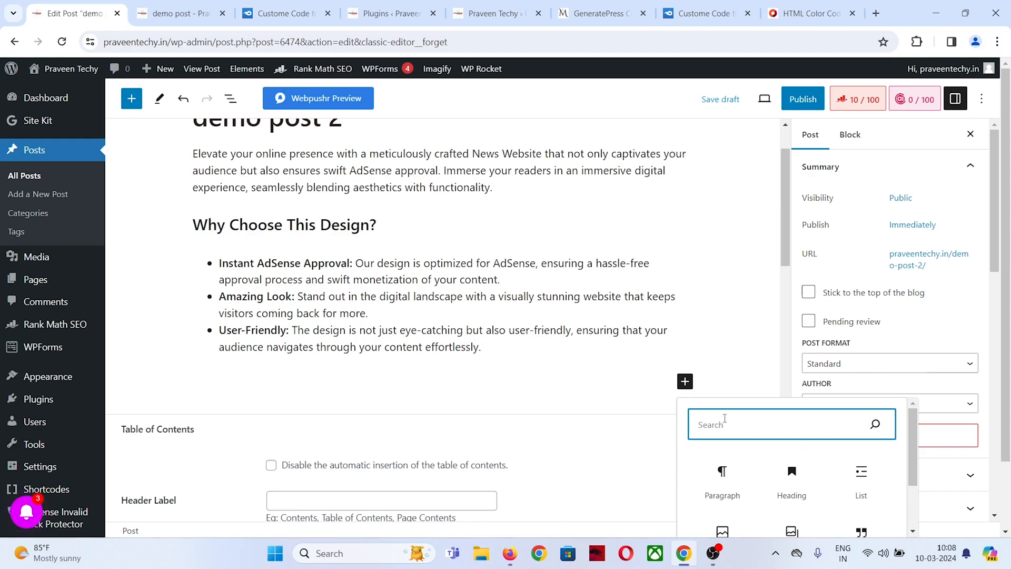
type("download but")
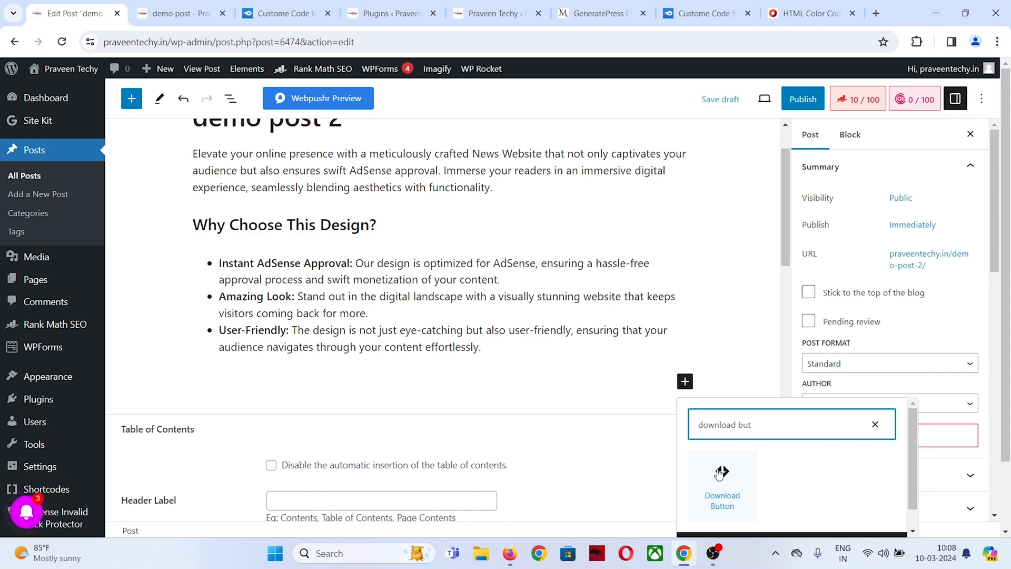
left_click(722, 473)
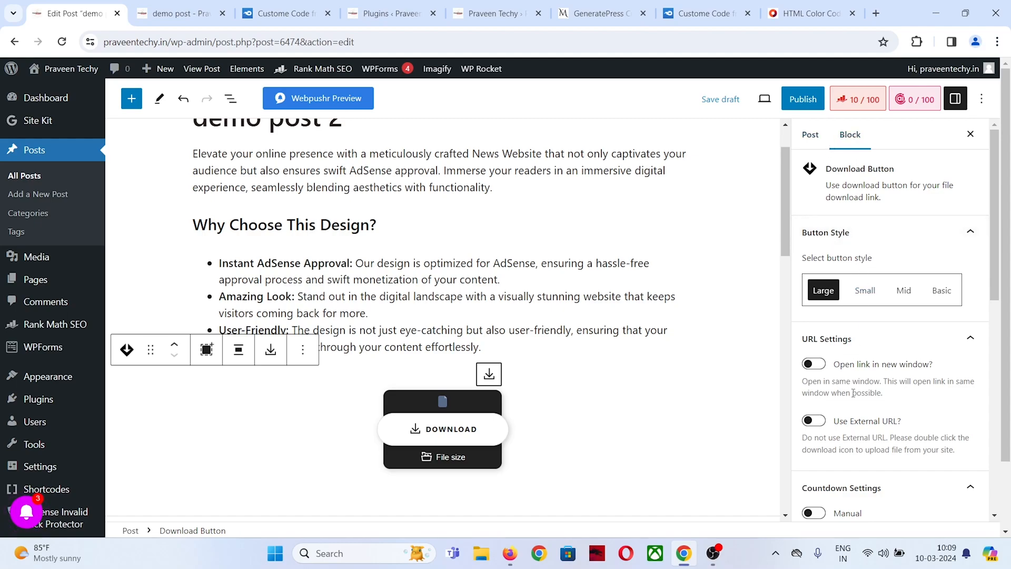
Look over the Download Button block's settings, try the Small, Mid and Basic button styles, and return the style to Large.
scroll(859, 261, "down", 2)
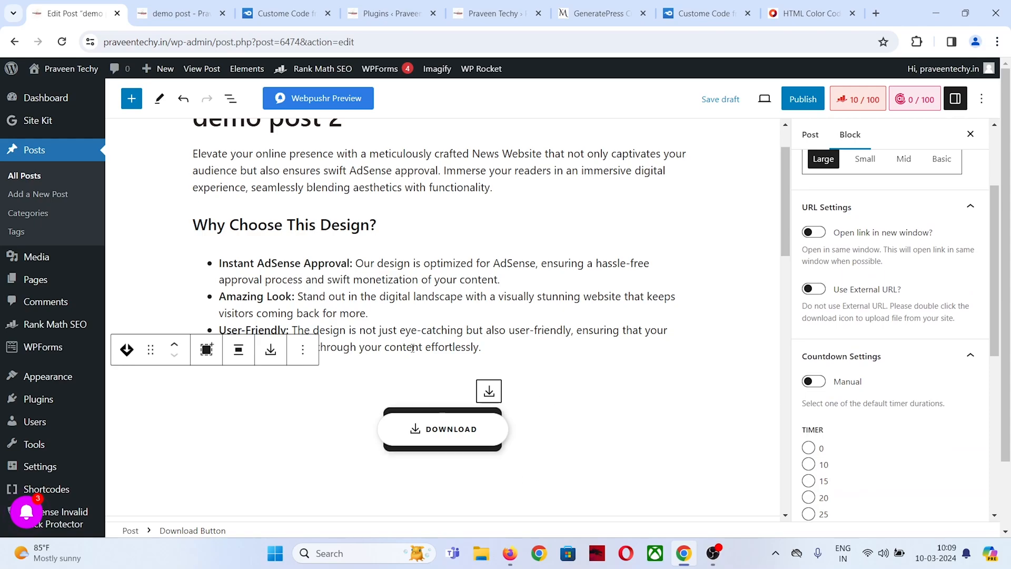
scroll(958, 248, "up", 2)
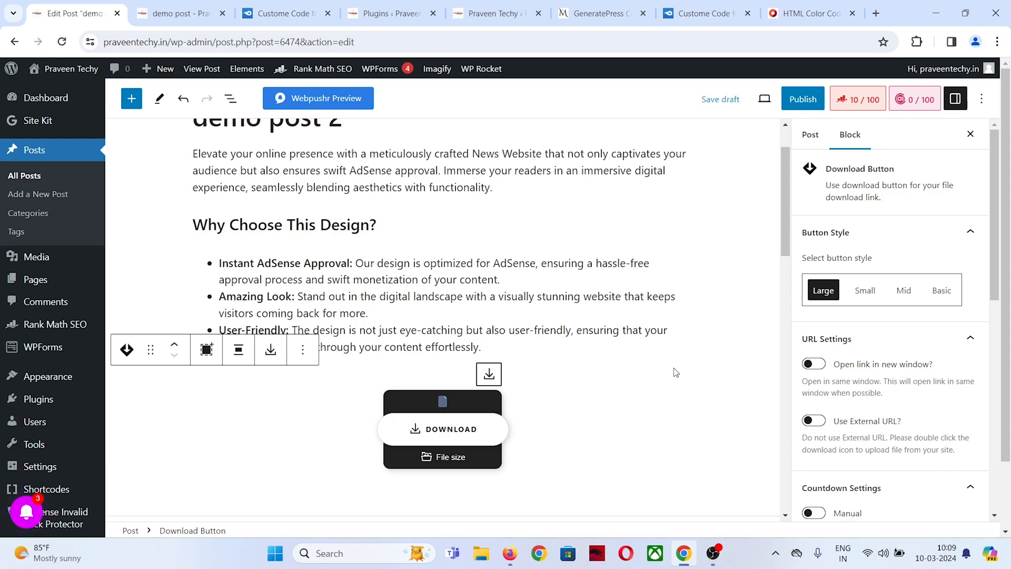
left_click(864, 295)
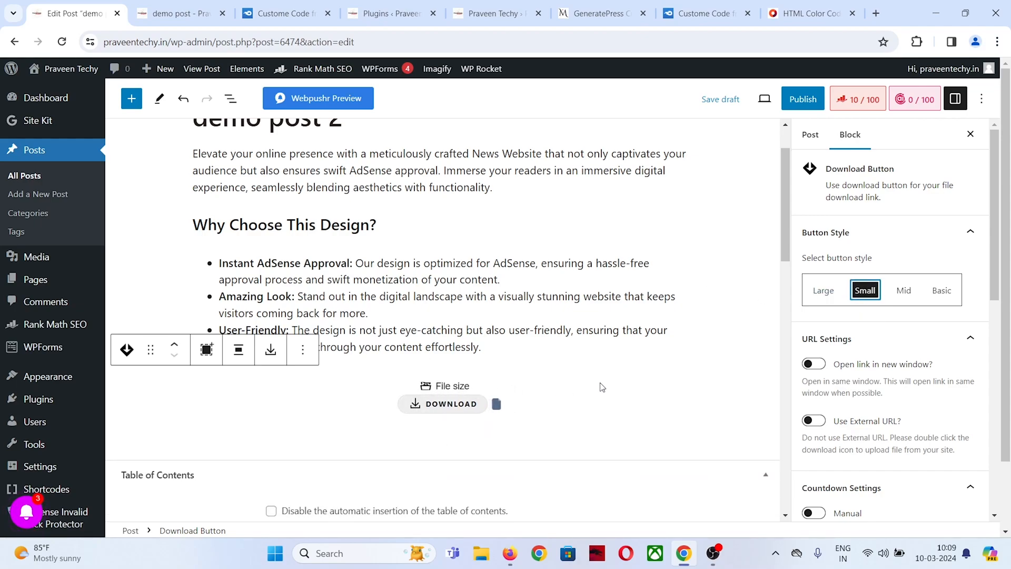
left_click(905, 293)
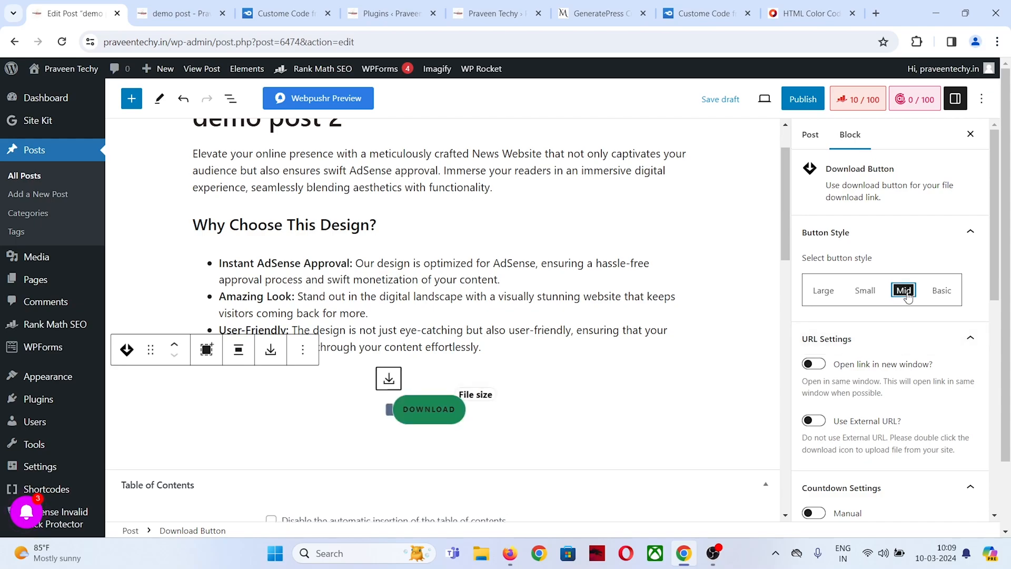
left_click(936, 292)
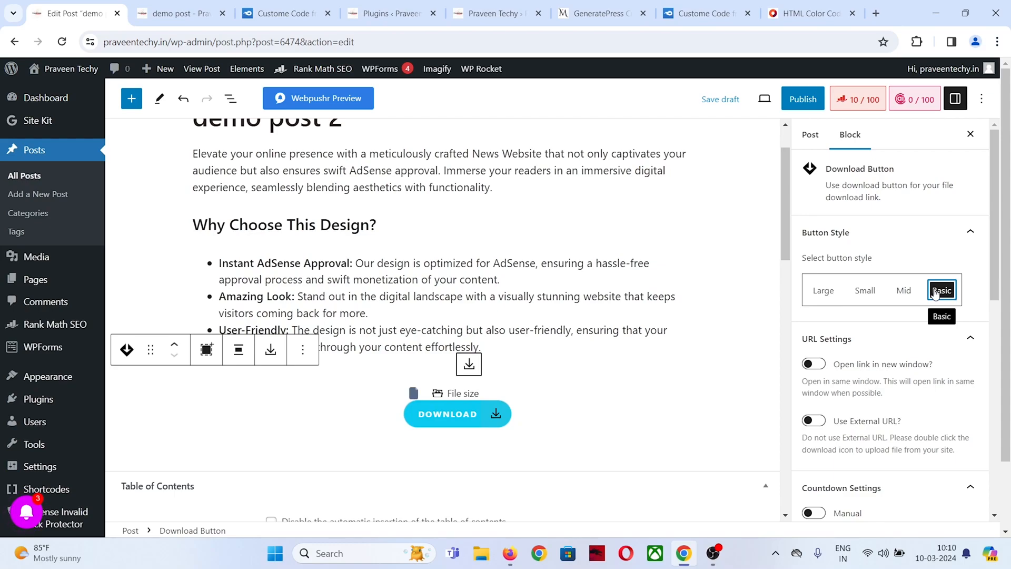
left_click(826, 292)
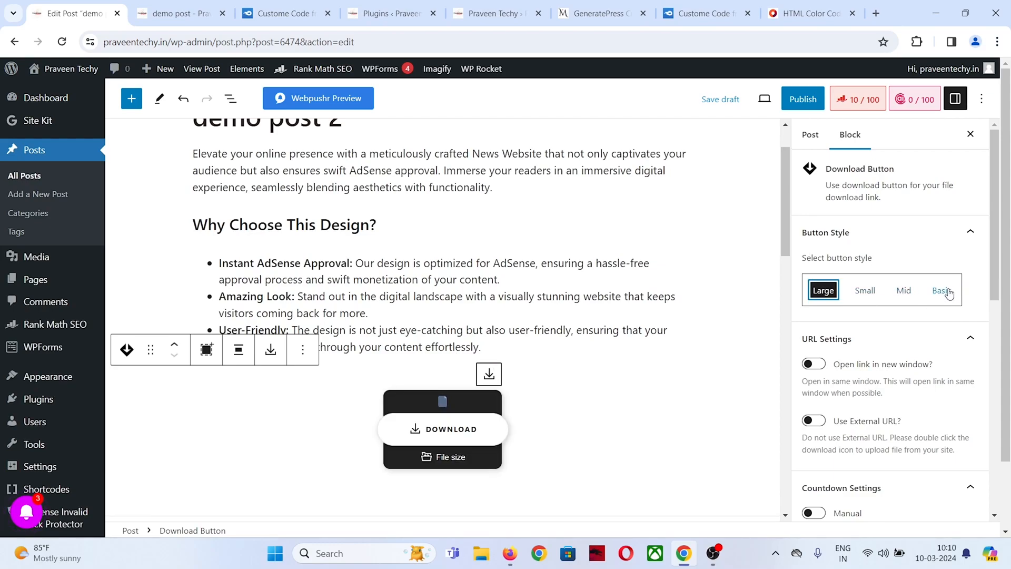
left_click(941, 293)
left_click(830, 296)
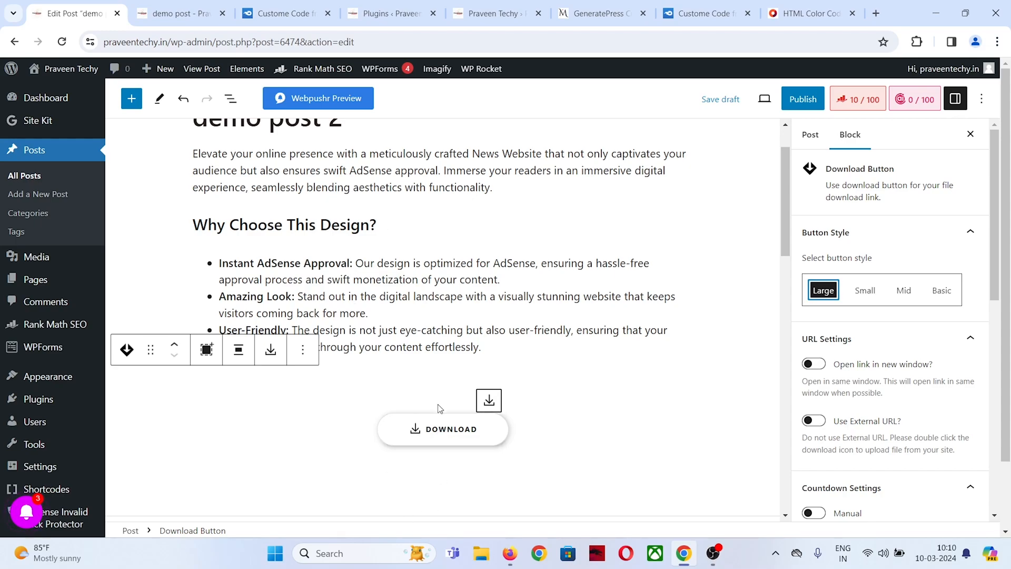
left_click(182, 17)
left_click(66, 15)
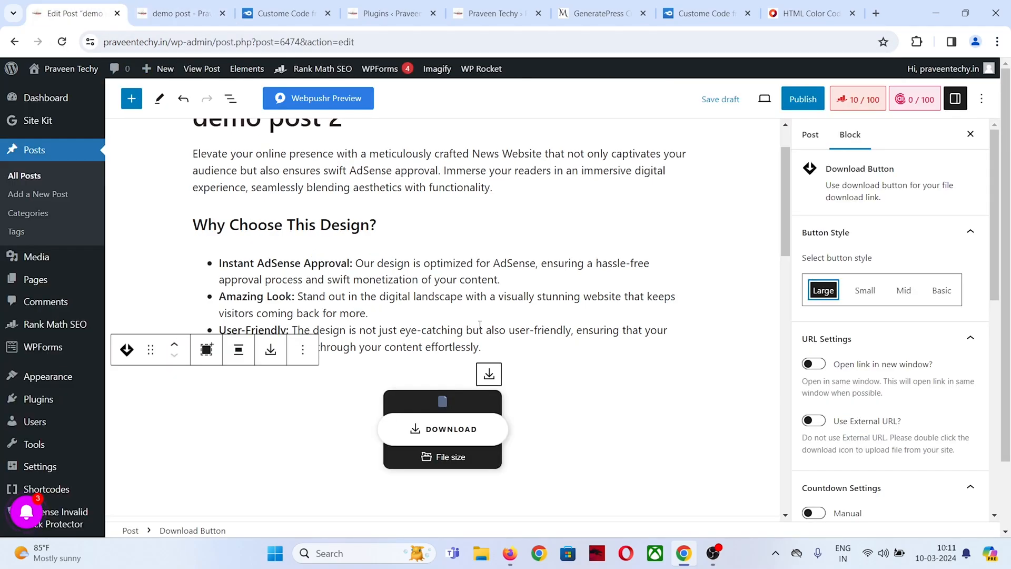
Set the download button's link to open in a new window and to use an external URL.
left_click(814, 365)
left_click(814, 365)
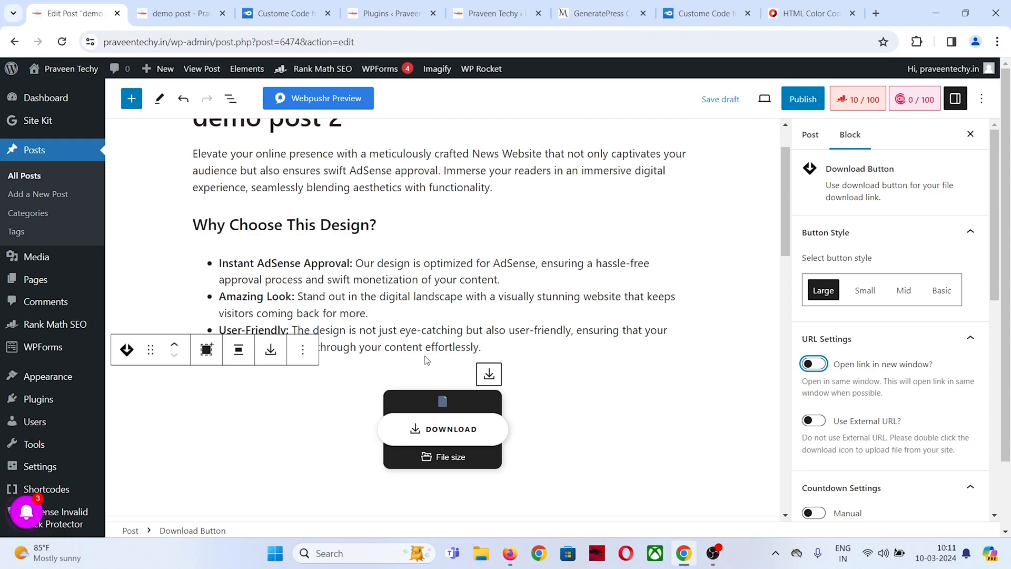
left_click(815, 364)
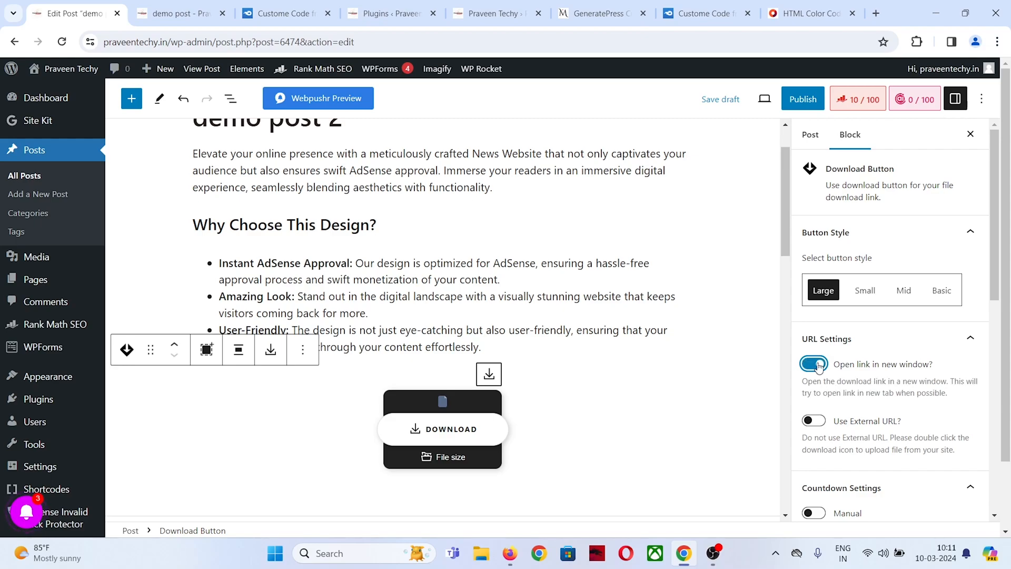
scroll(822, 358, "down", 1)
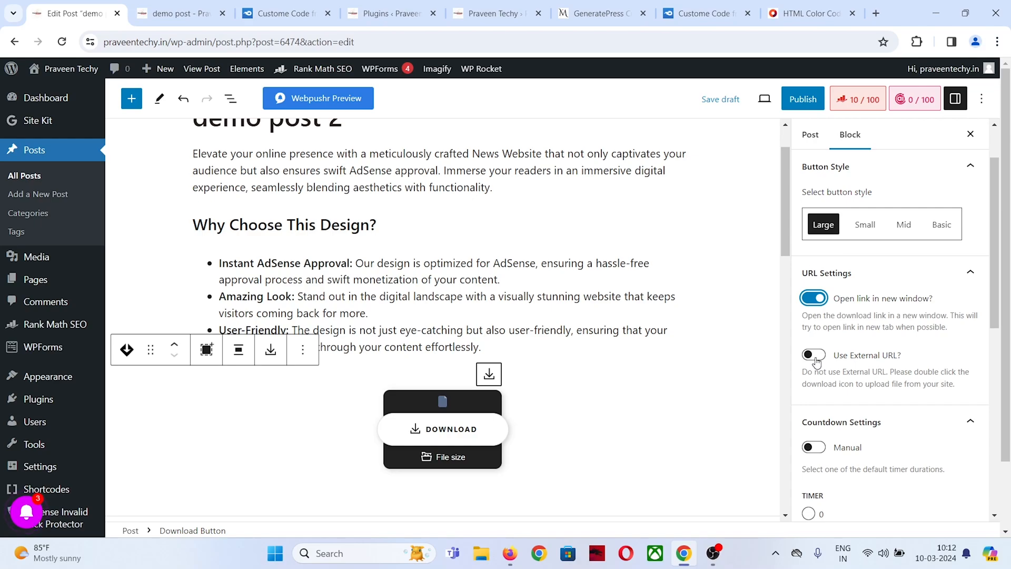
left_click(814, 354)
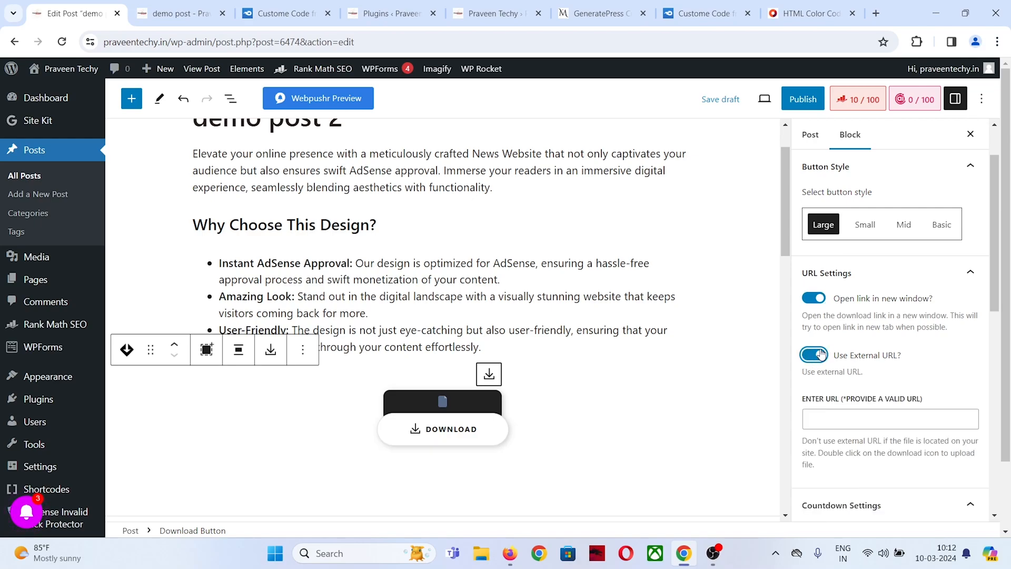
Copy the MediaFire link of Custome_Code_free.zip and paste it as the download button's external URL.
left_click(839, 419)
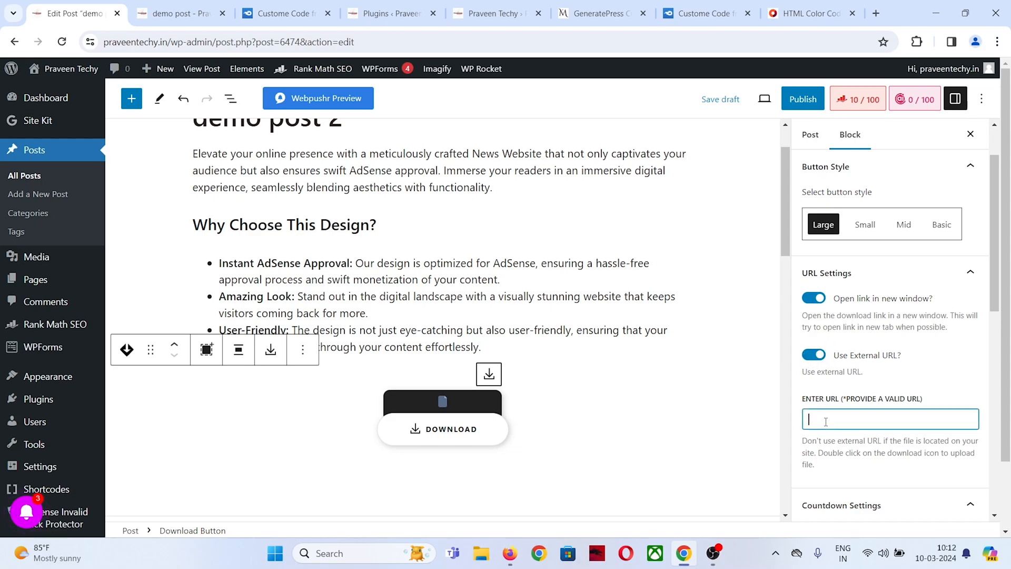
right_click(839, 419)
left_click(839, 418)
left_click(706, 13)
right_click(287, 42)
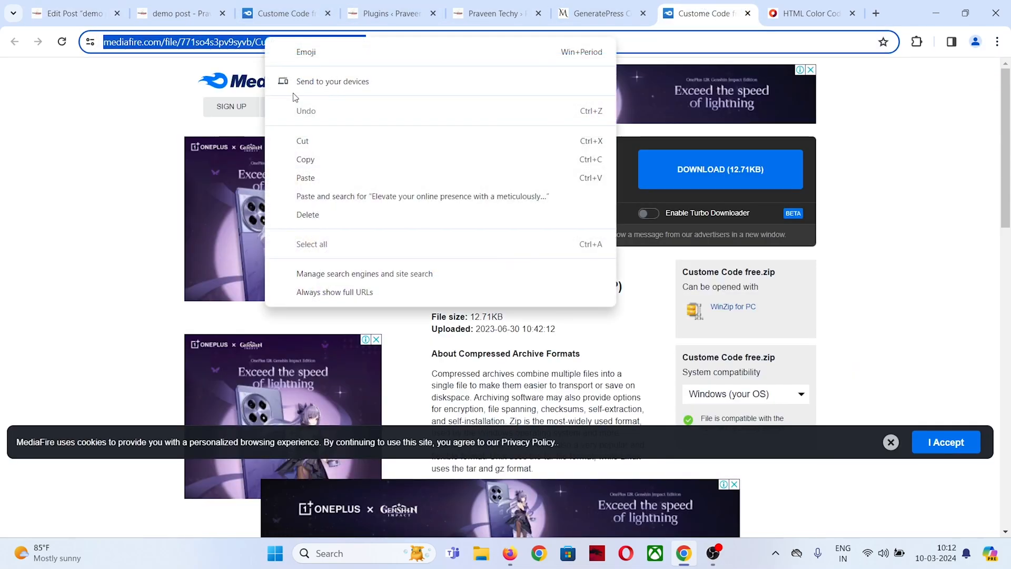
left_click(303, 158)
left_click(108, 11)
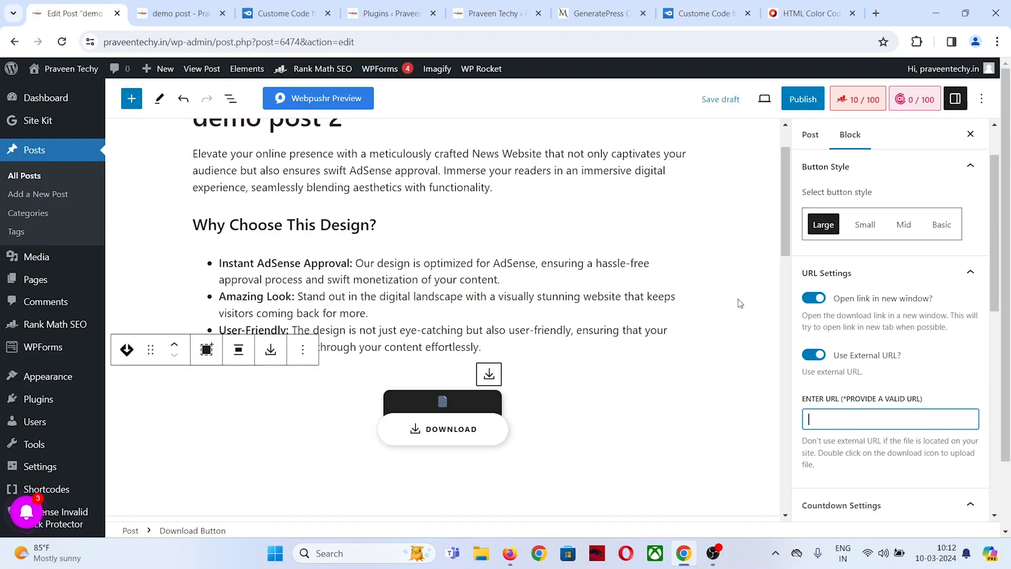
right_click(842, 418)
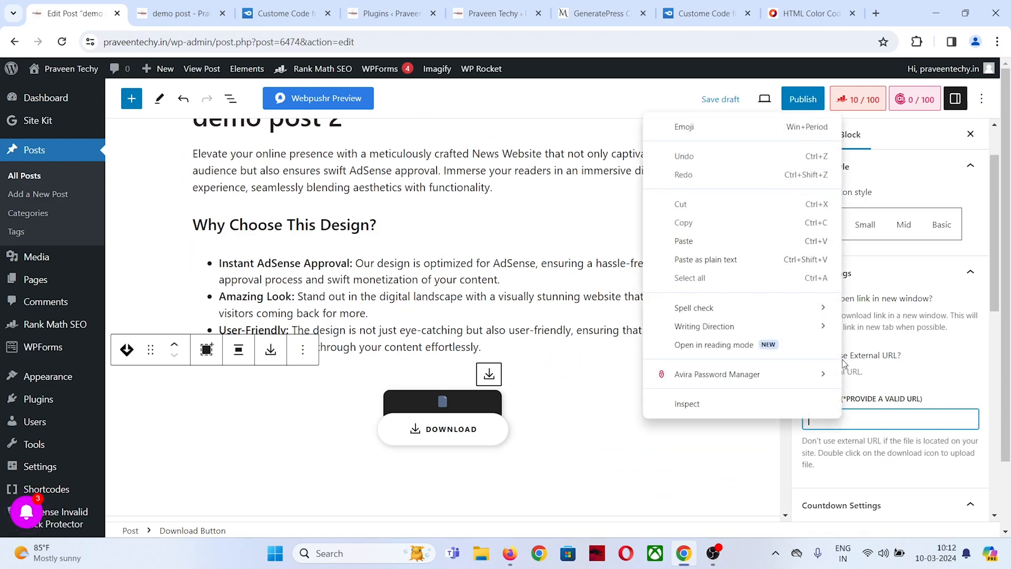
left_click(684, 240)
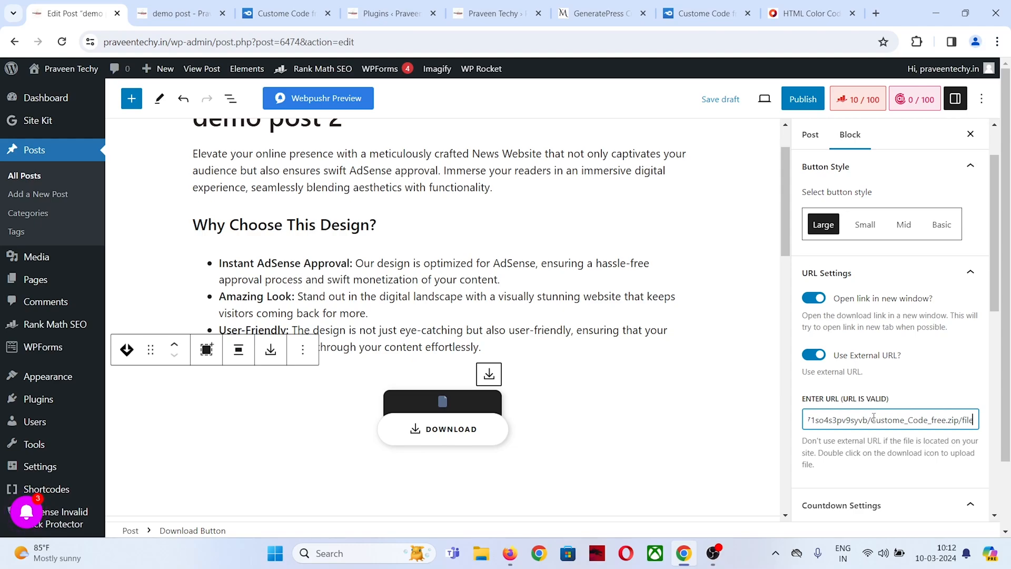
Turn off the external URL option and attach image_search_1708960184036.png from the media library as the button's file.
left_click(813, 354)
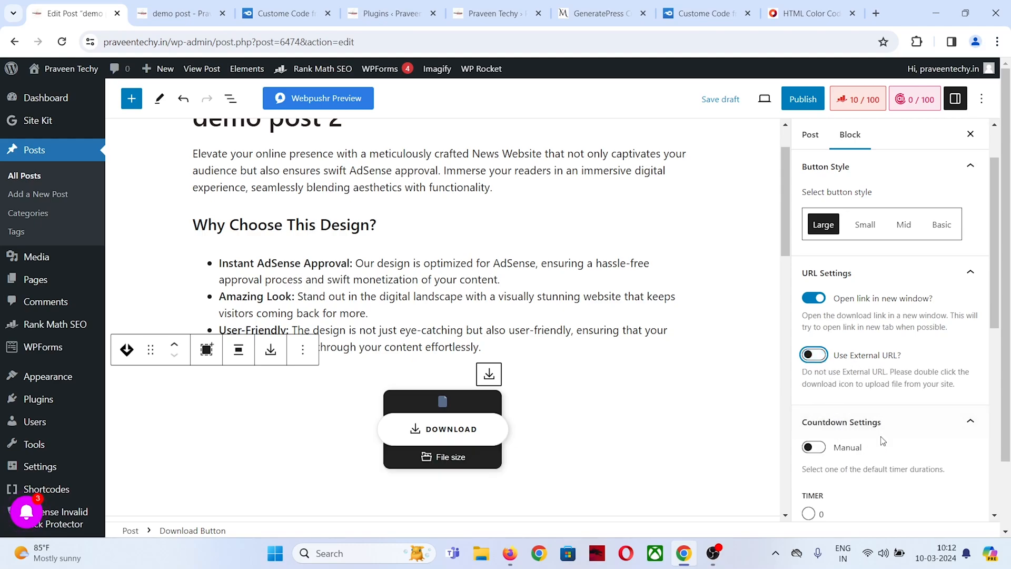
scroll(877, 447, "down", 2)
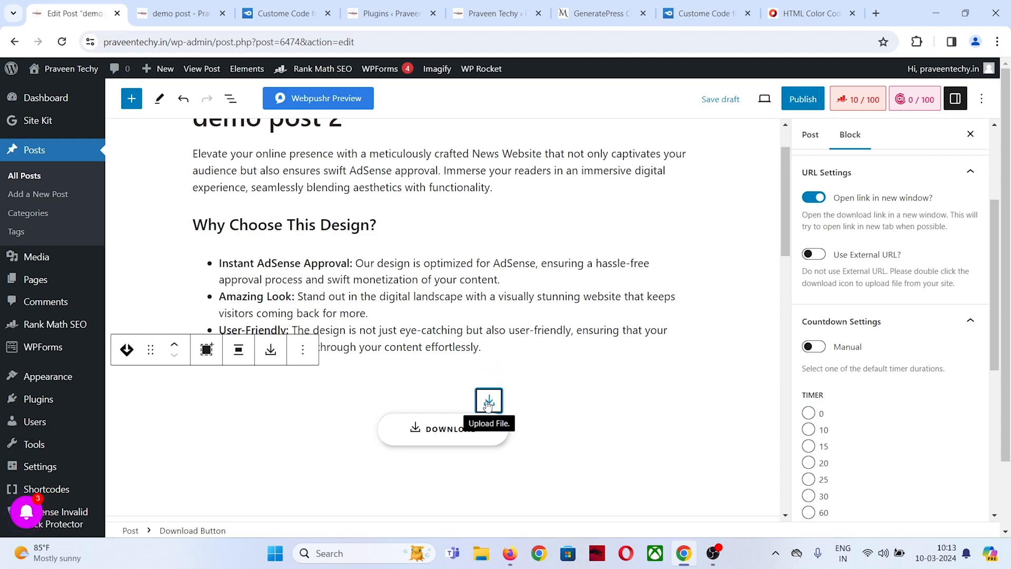
double_click(488, 403)
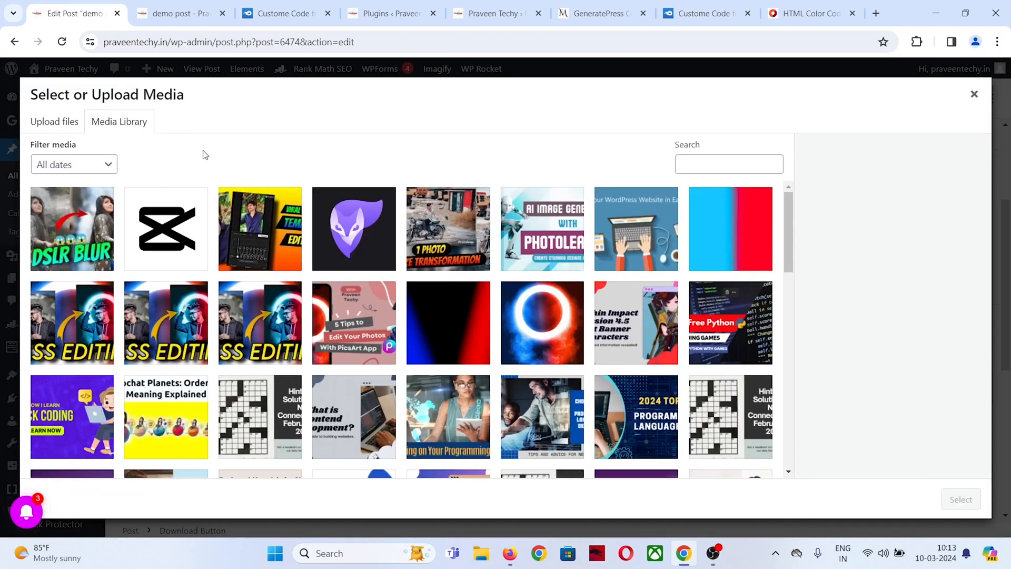
left_click(176, 232)
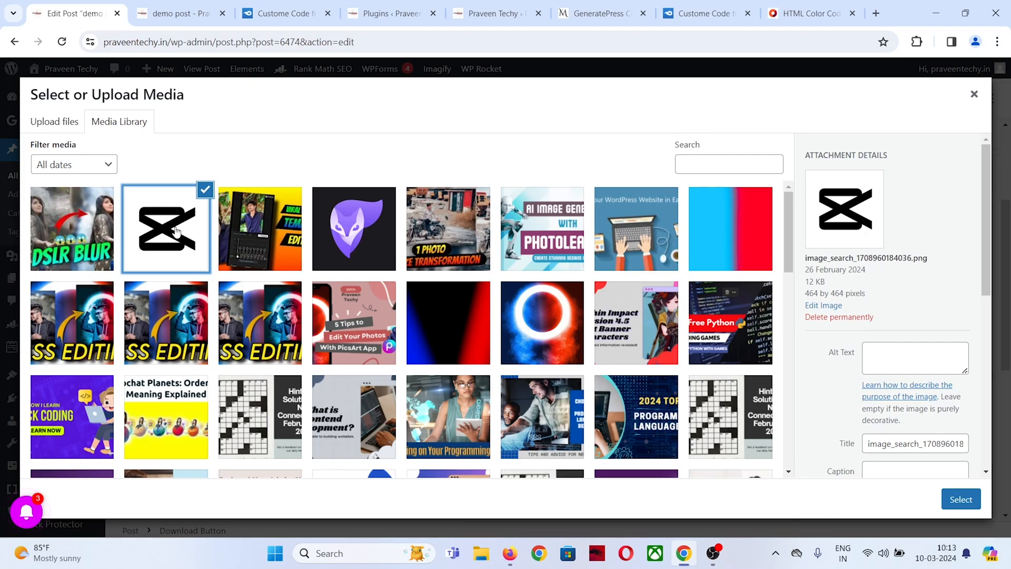
left_click(960, 499)
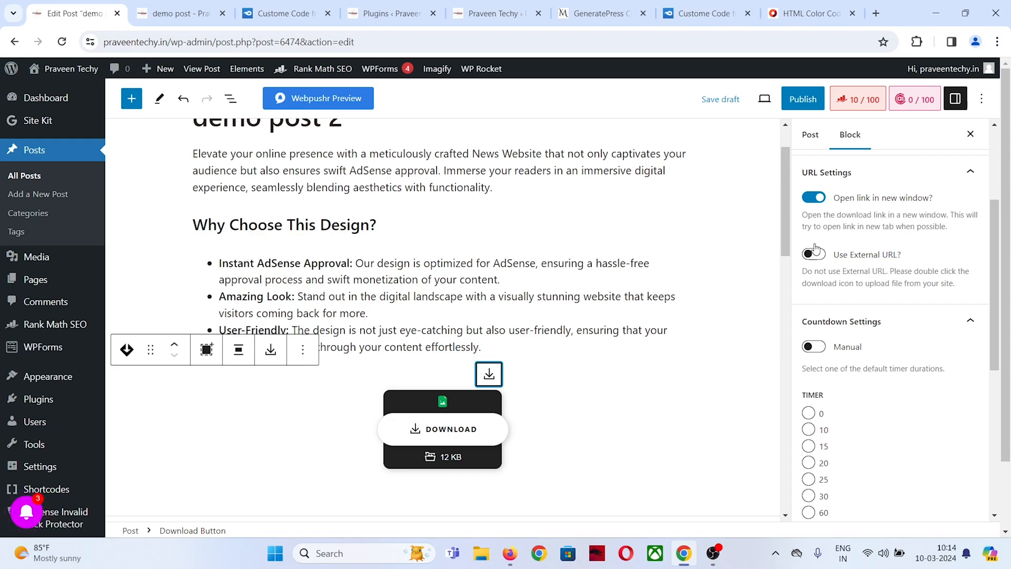
Re-enable the external URL option and paste the copied MediaFire address of Custome_Code_free.zip as the button's link.
left_click(700, 13)
left_click(226, 39)
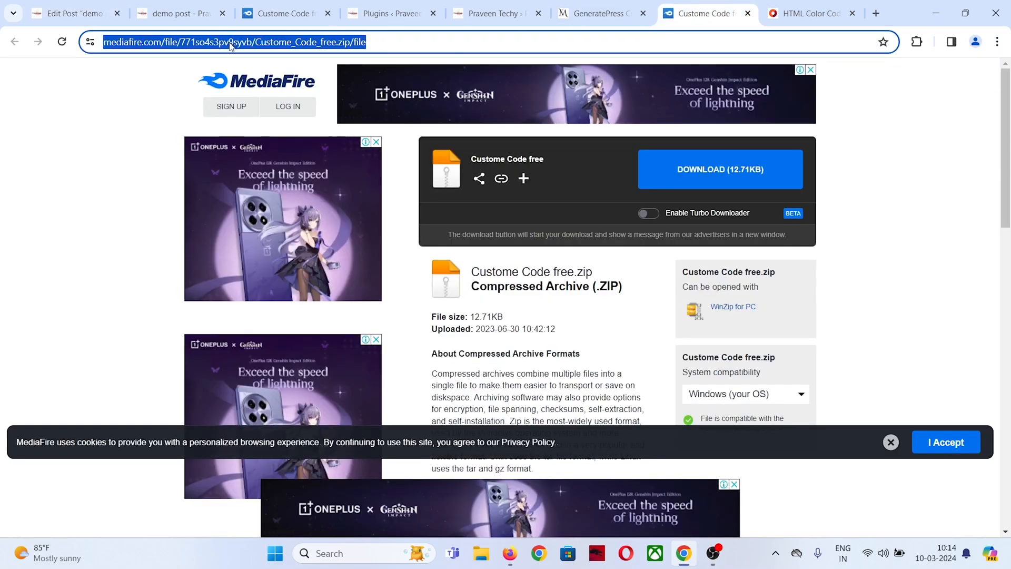
right_click(230, 42)
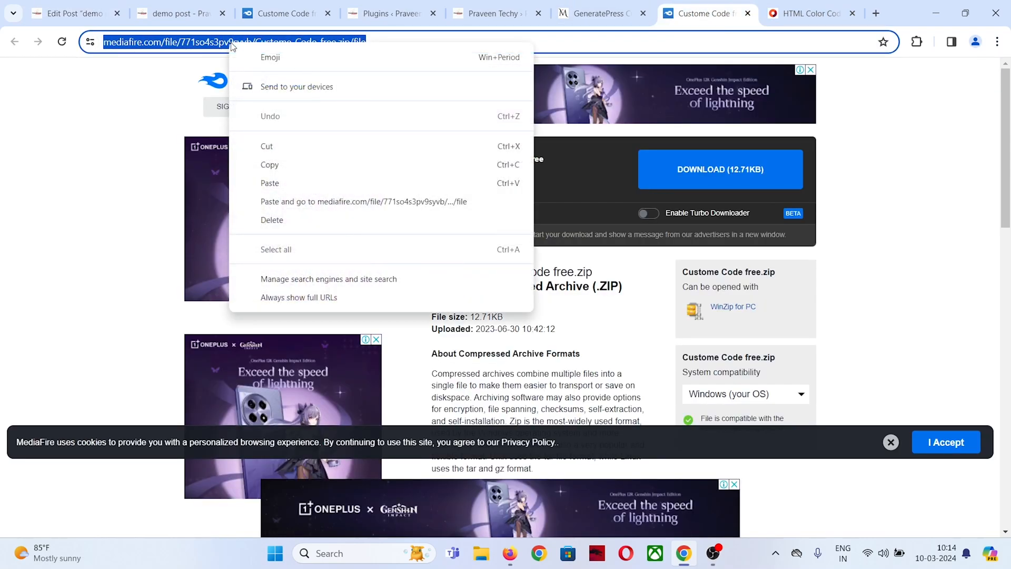
left_click(272, 166)
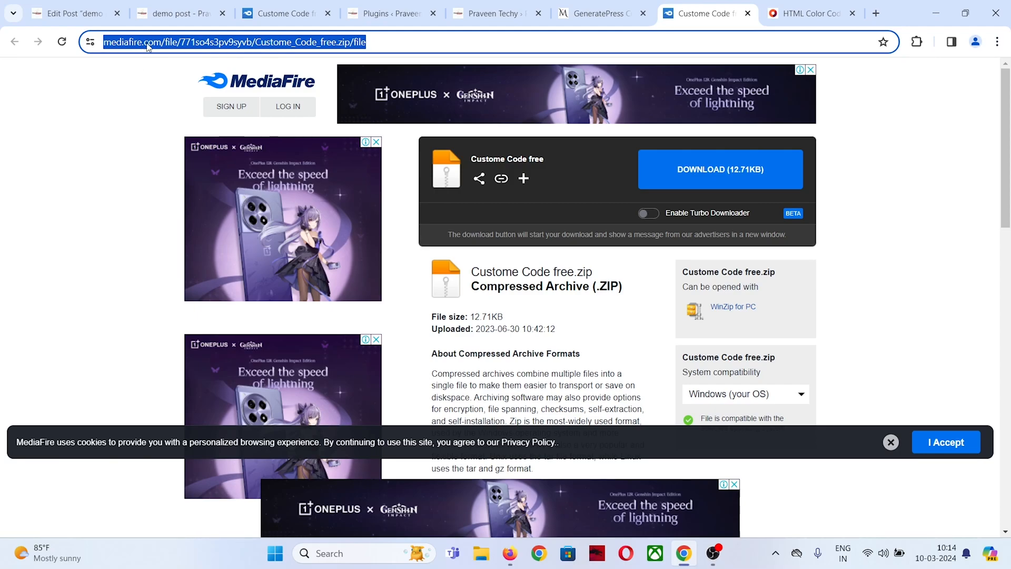
left_click(79, 13)
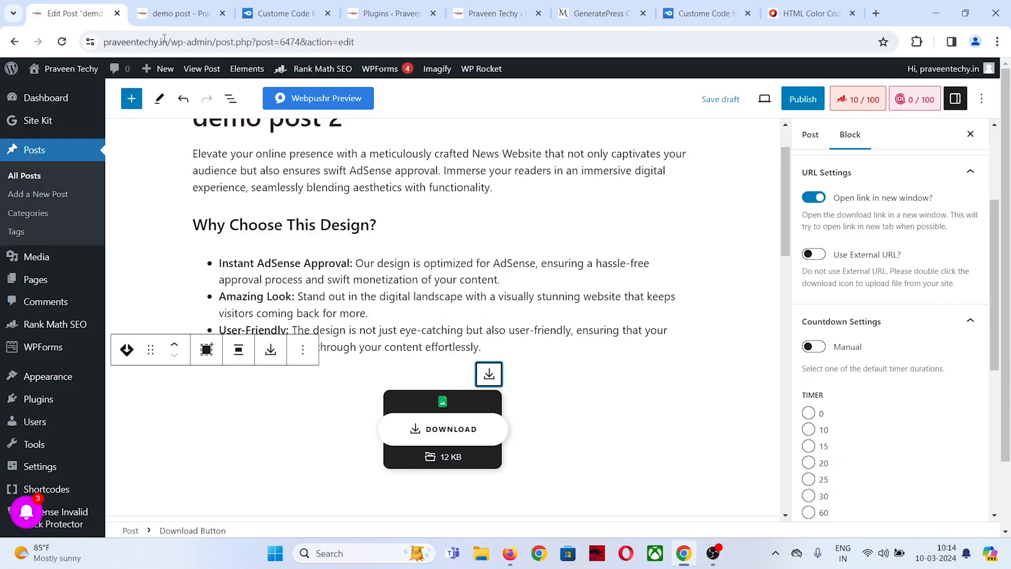
left_click(811, 255)
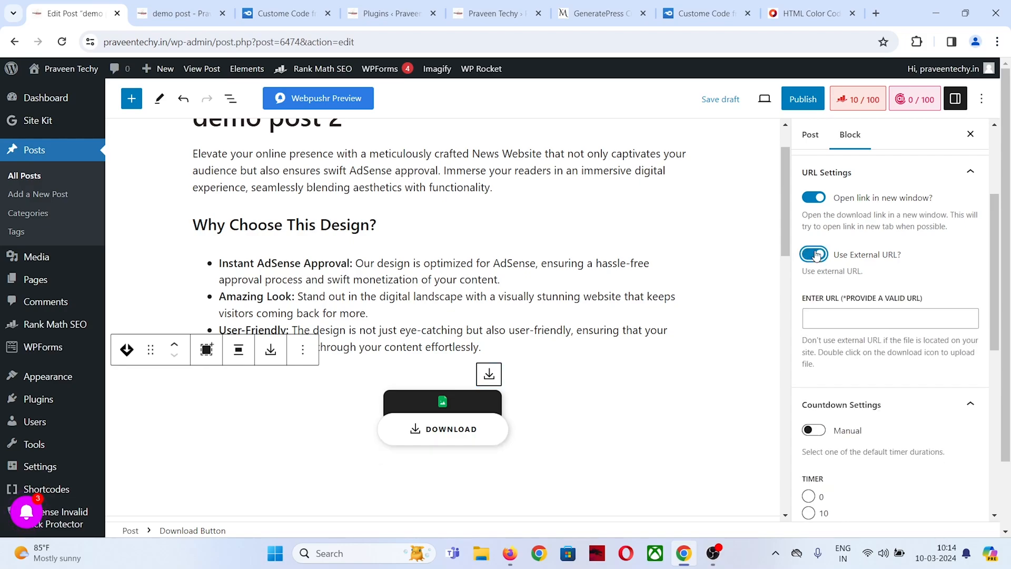
left_click(826, 321)
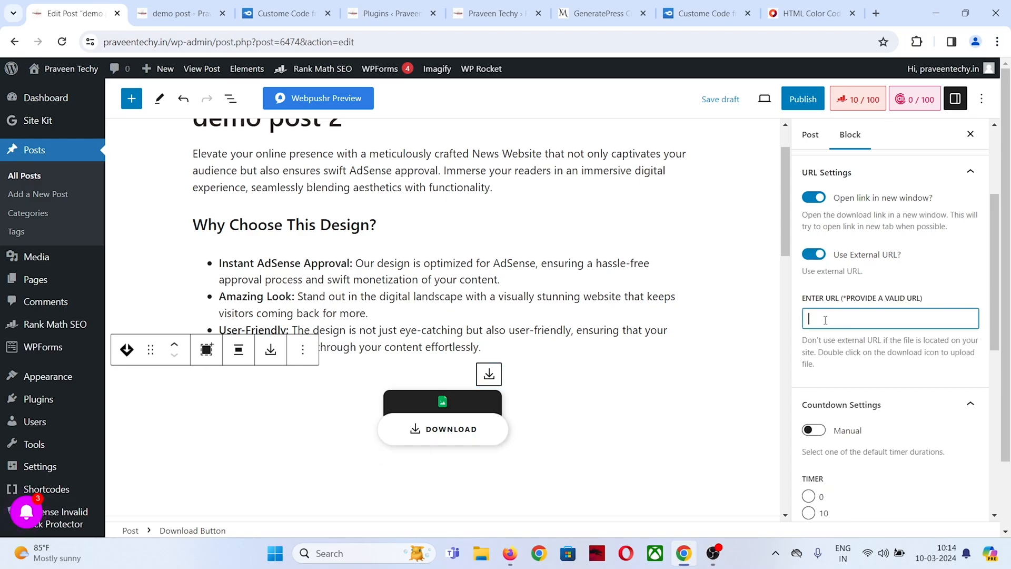
right_click(824, 320)
left_click(666, 161)
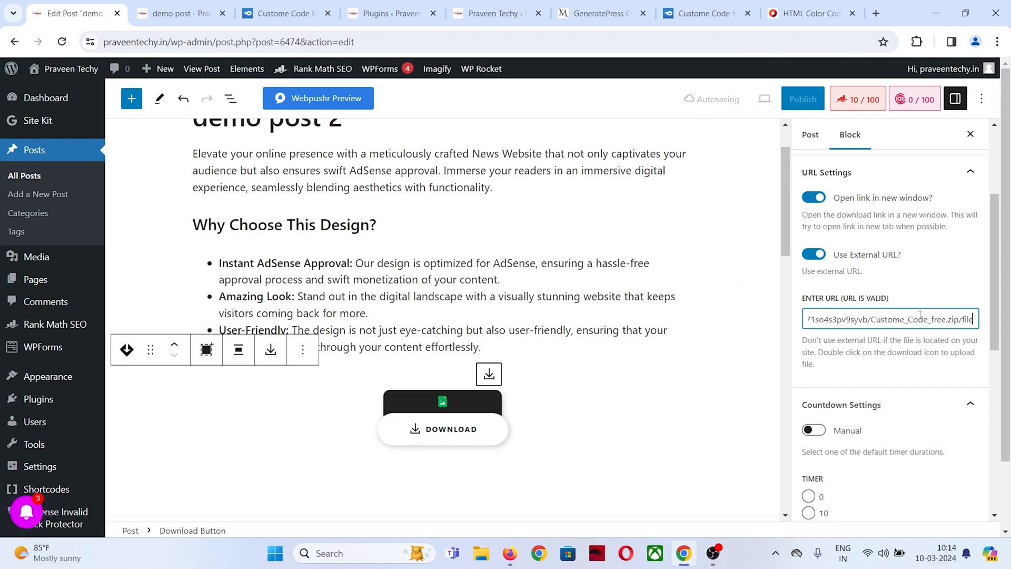
Start the download on the first demo post's preview to examine its countdown, and return to the demo post 2 editor.
scroll(913, 274, "down", 1)
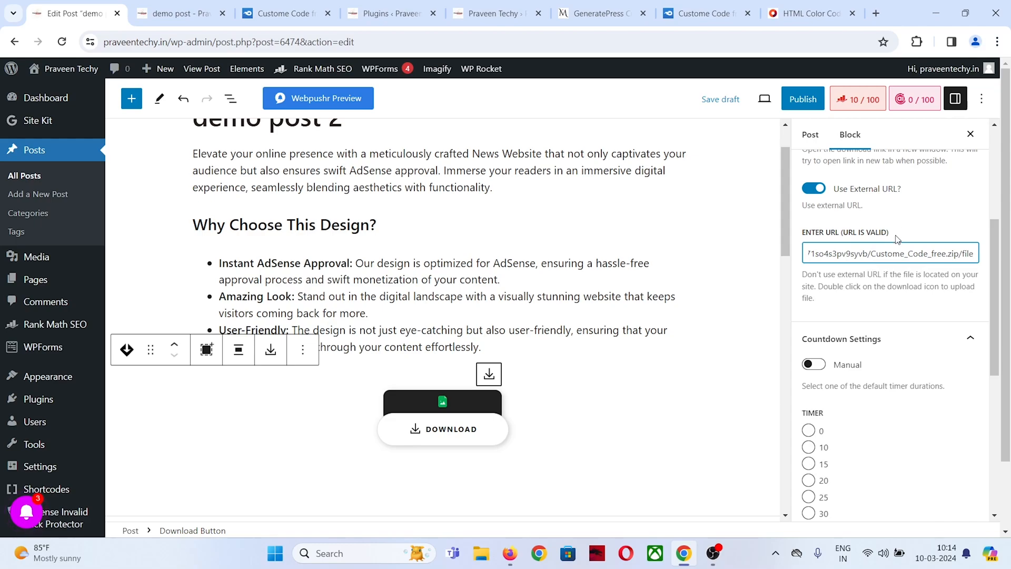
scroll(897, 268, "down", 1)
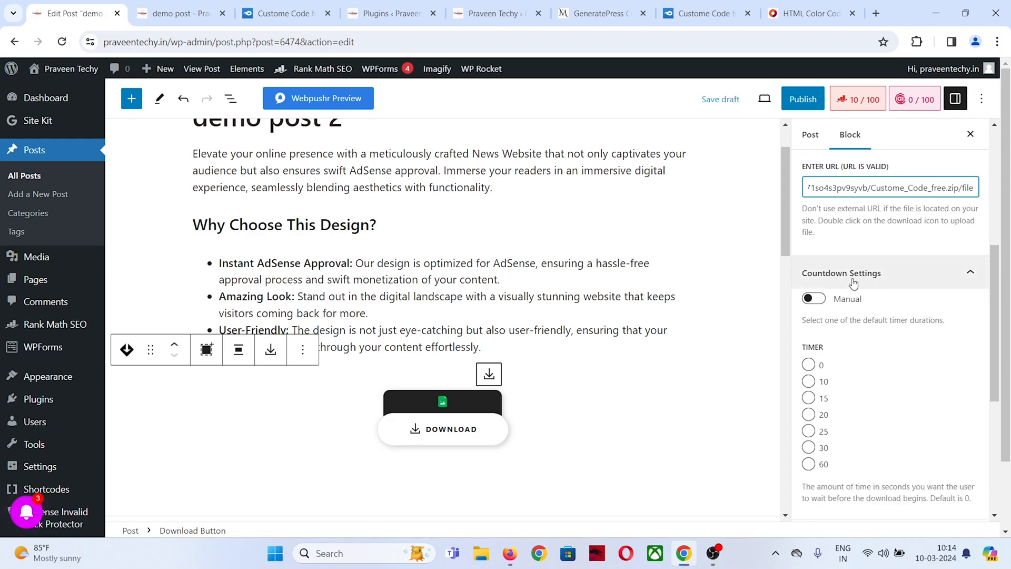
left_click(195, 11)
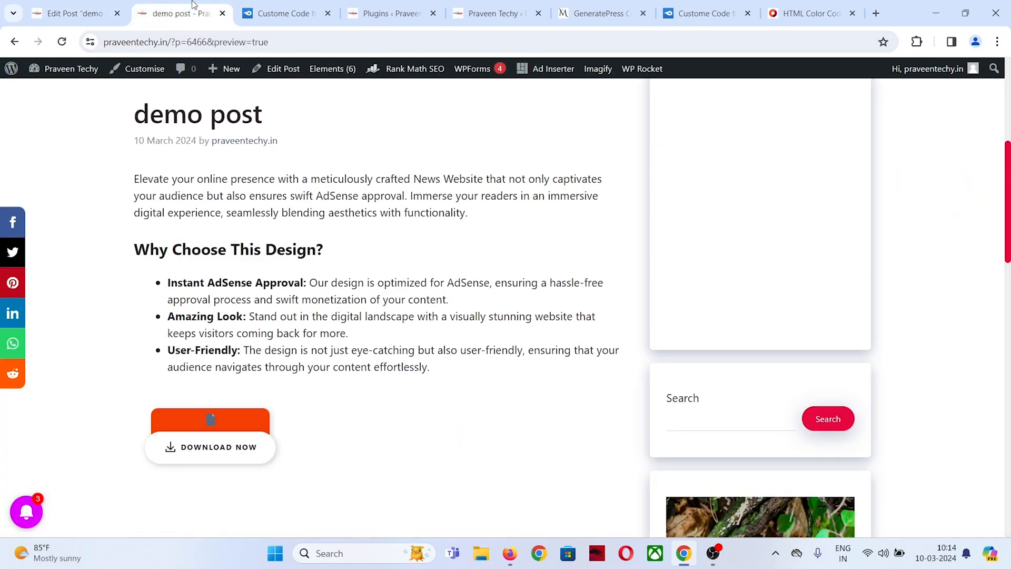
left_click(252, 452)
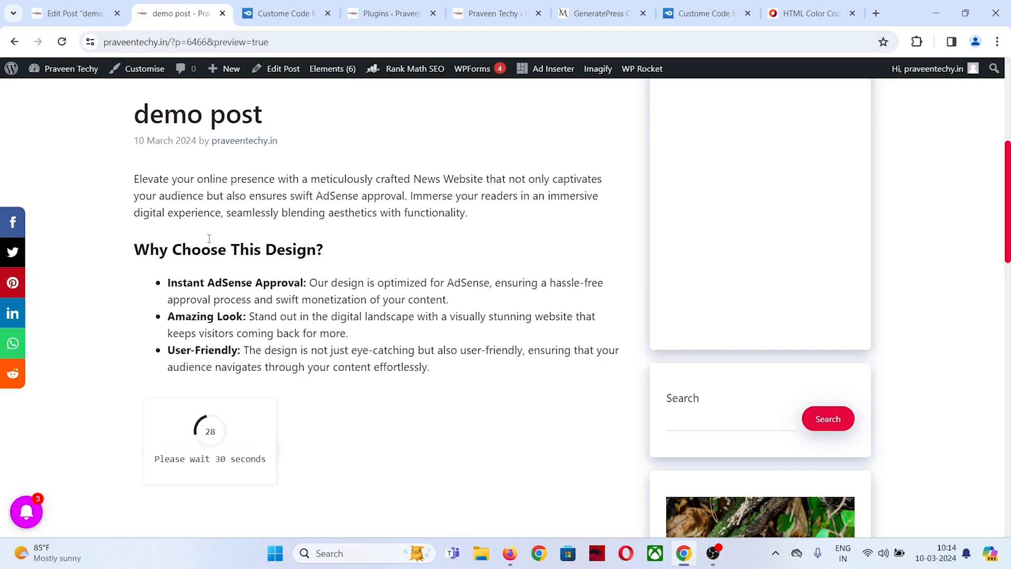
left_click(74, 14)
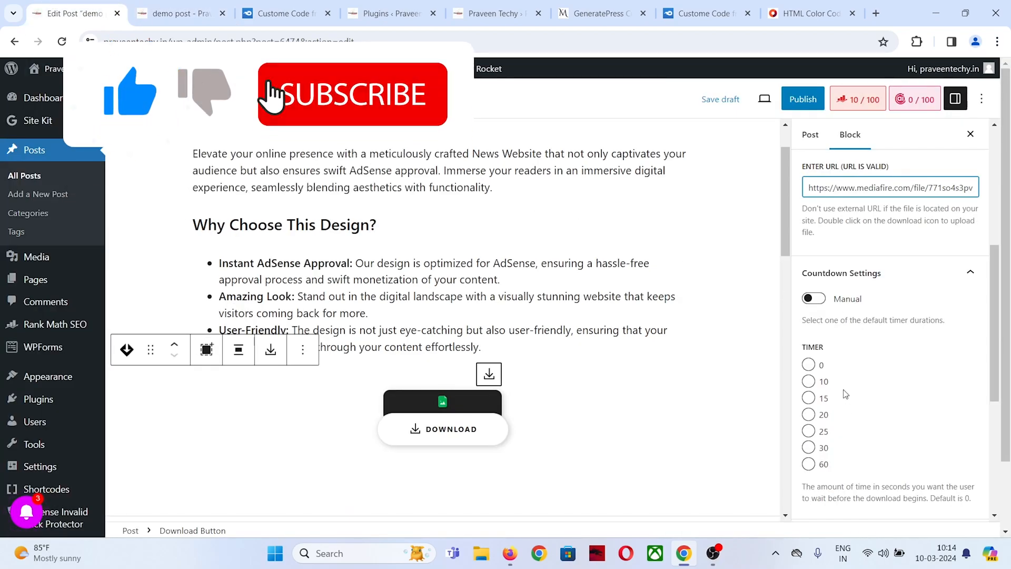
Try the preset countdown durations of 15 and 60 seconds for the download button.
scroll(843, 356, "down", 2)
left_click(808, 315)
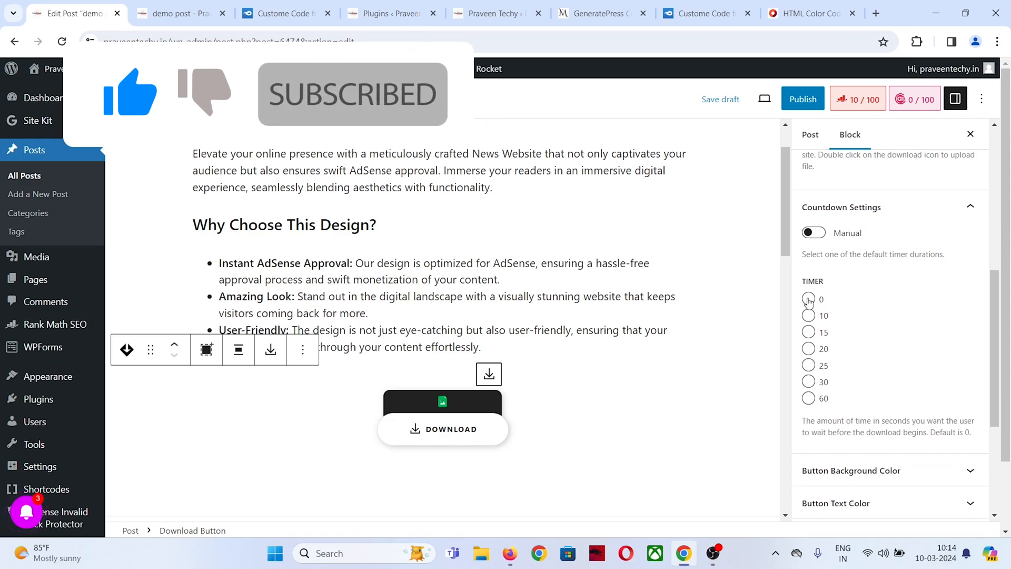
left_click(808, 332)
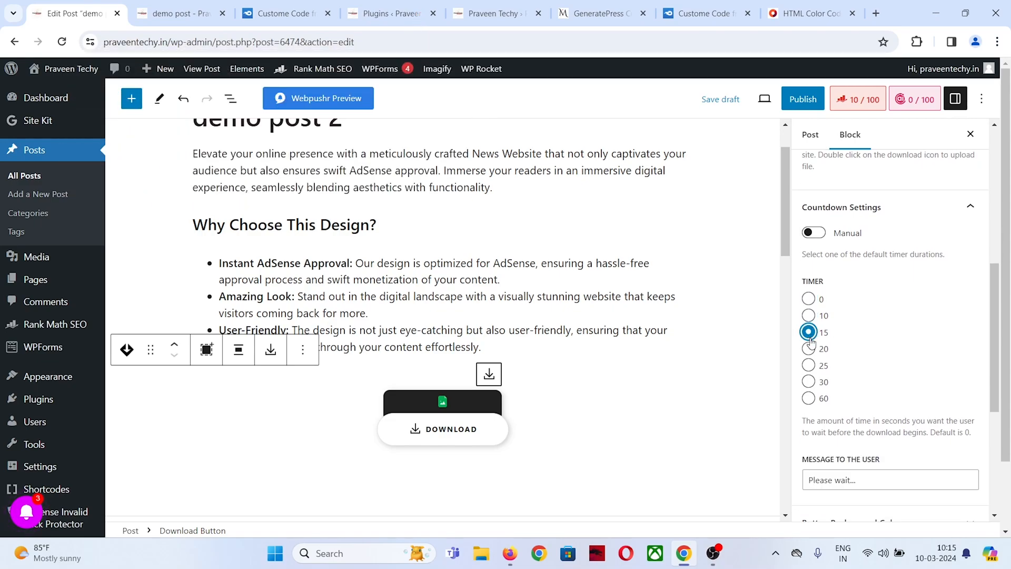
left_click(809, 400)
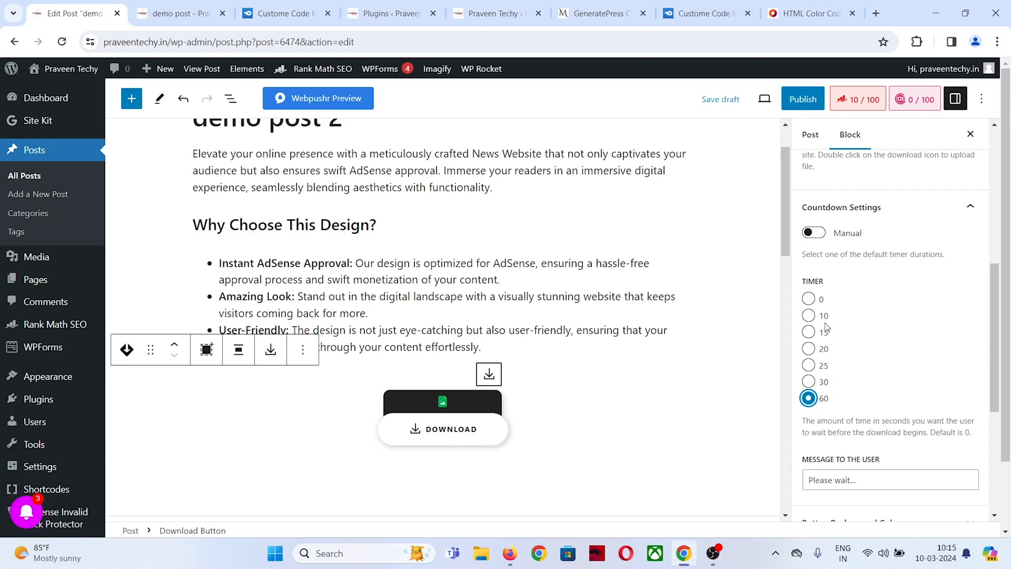
Switch the countdown to a manual timer of 40 seconds and look over the message to the user.
left_click(814, 235)
left_click(842, 284)
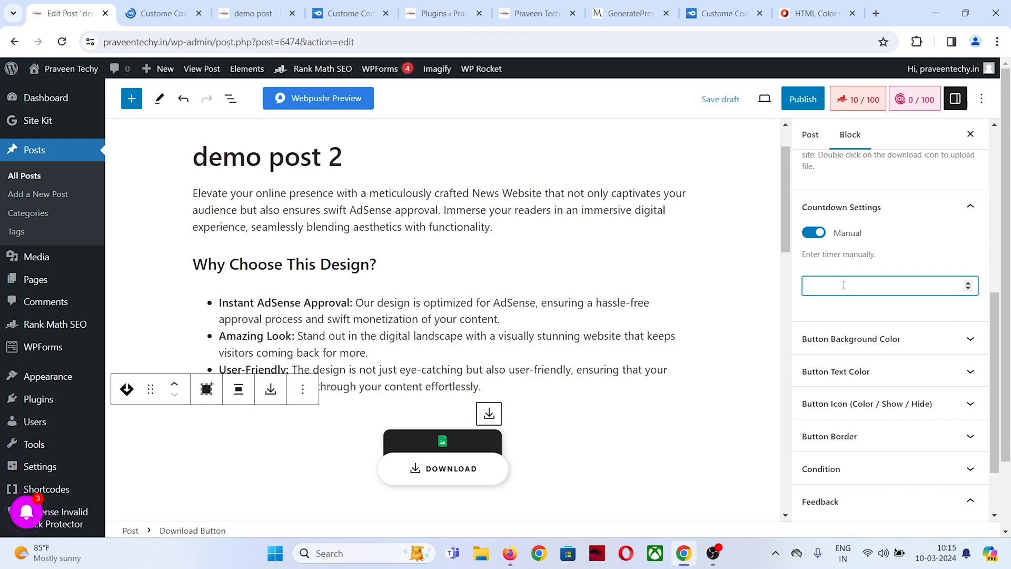
type("40")
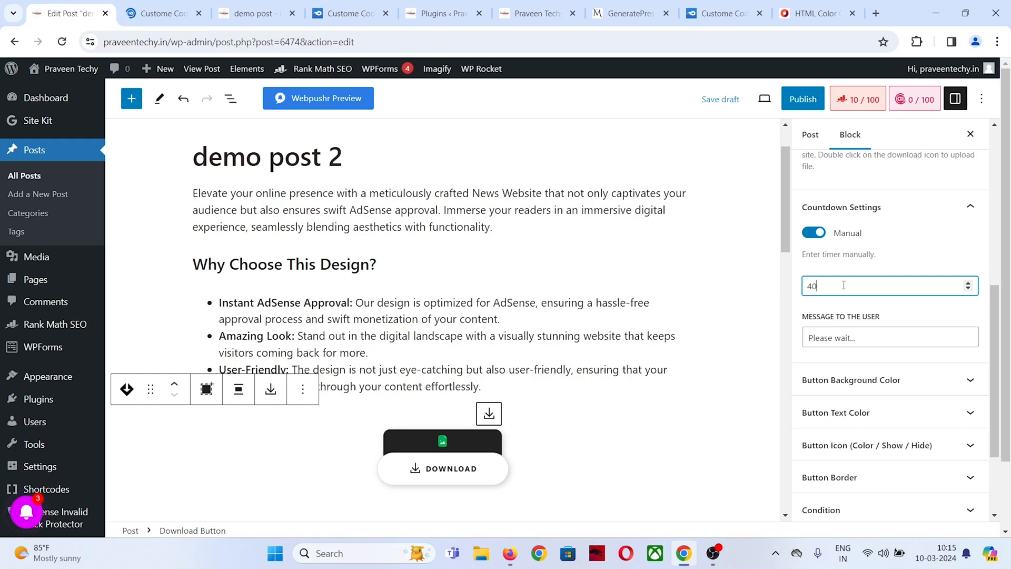
double_click(819, 281)
left_click(905, 209)
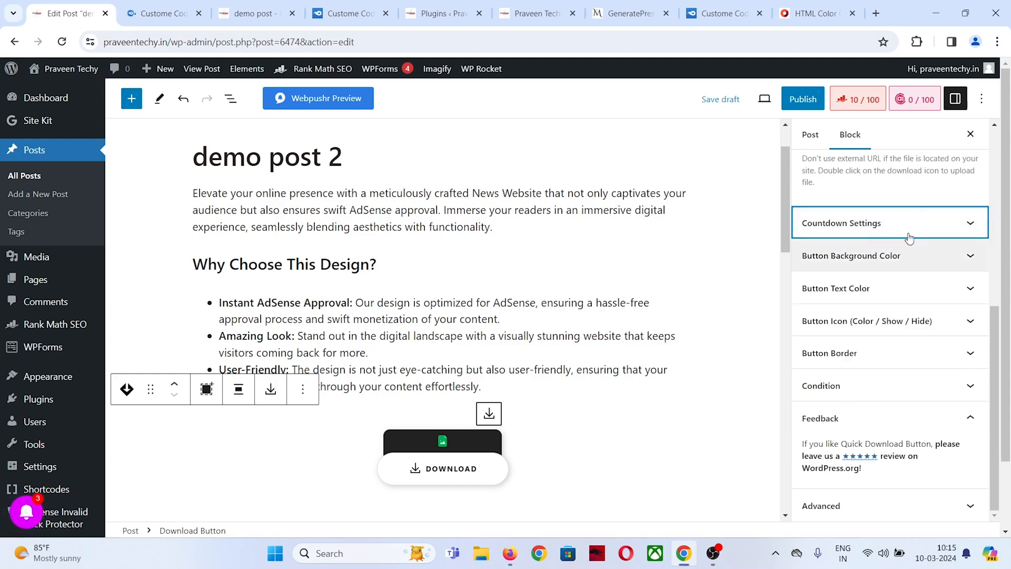
left_click(863, 239)
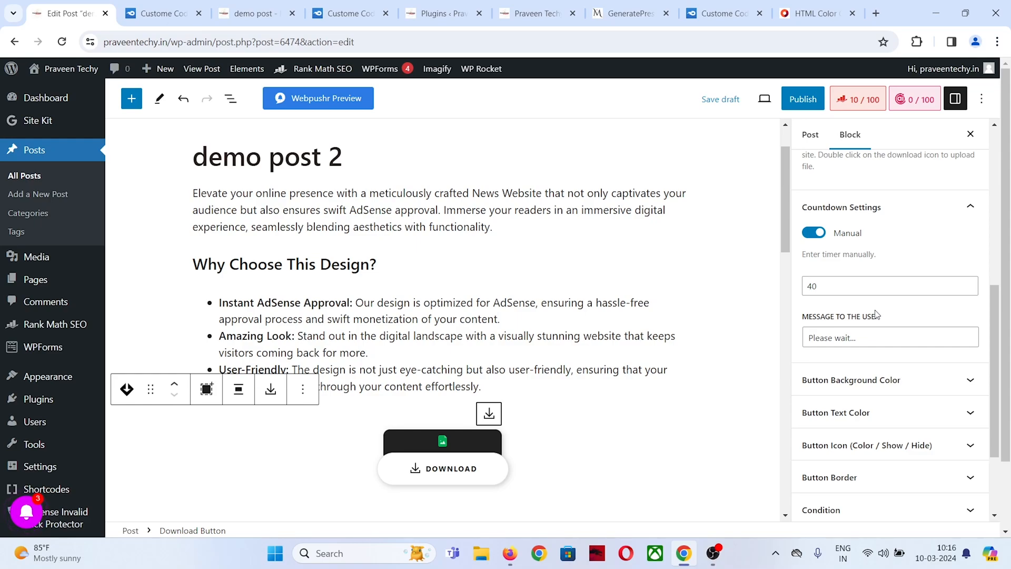
left_click(864, 335)
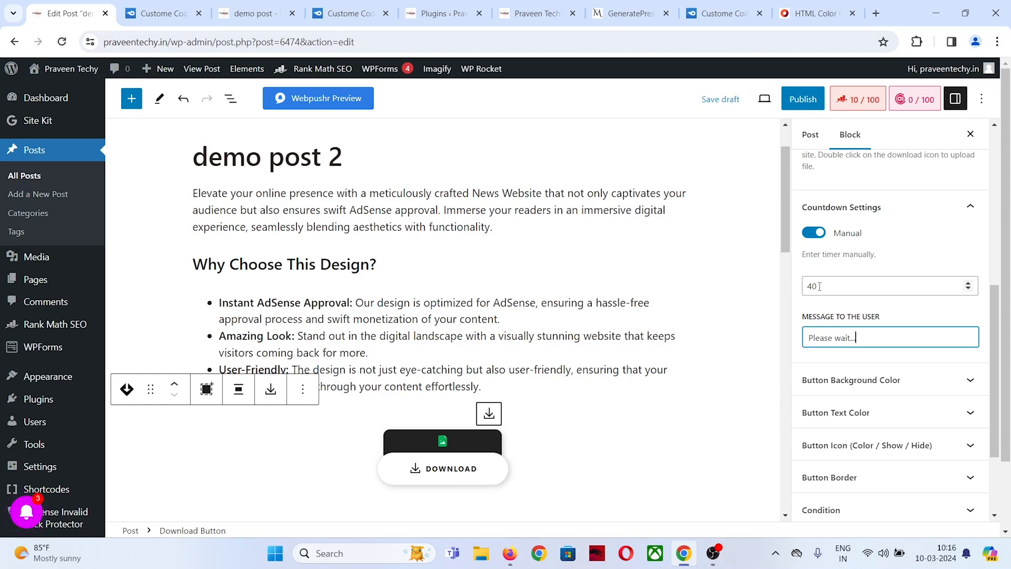
Turn off the manual timer and set the button's countdown to the preset 30 seconds.
left_click(813, 233)
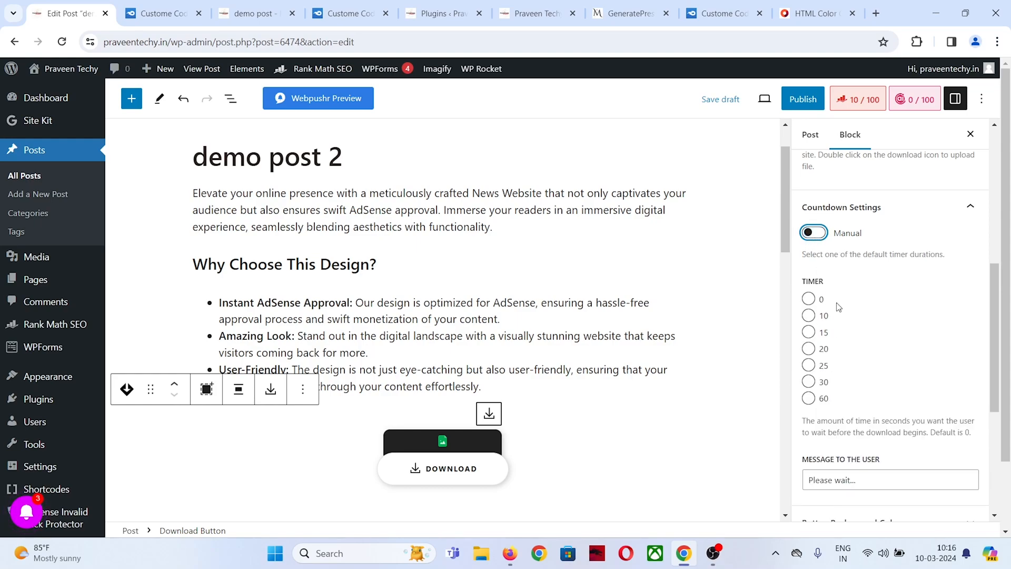
scroll(838, 307, "down", 1)
left_click(810, 268)
left_click(809, 284)
left_click(809, 301)
left_click(809, 315)
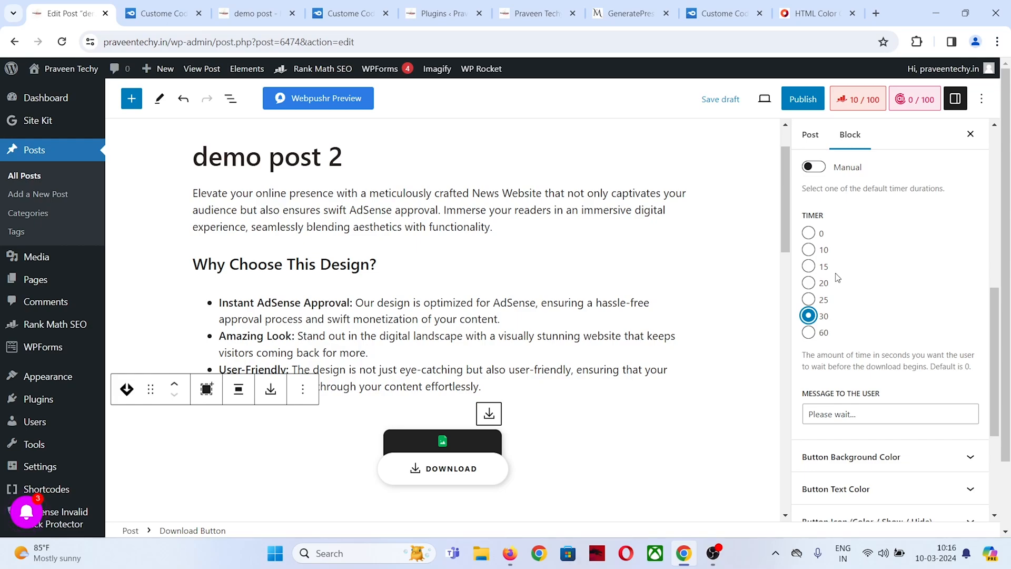
Set the download button's background to a custom bright blue with the color picker and close the background color settings.
scroll(865, 272, "down", 1)
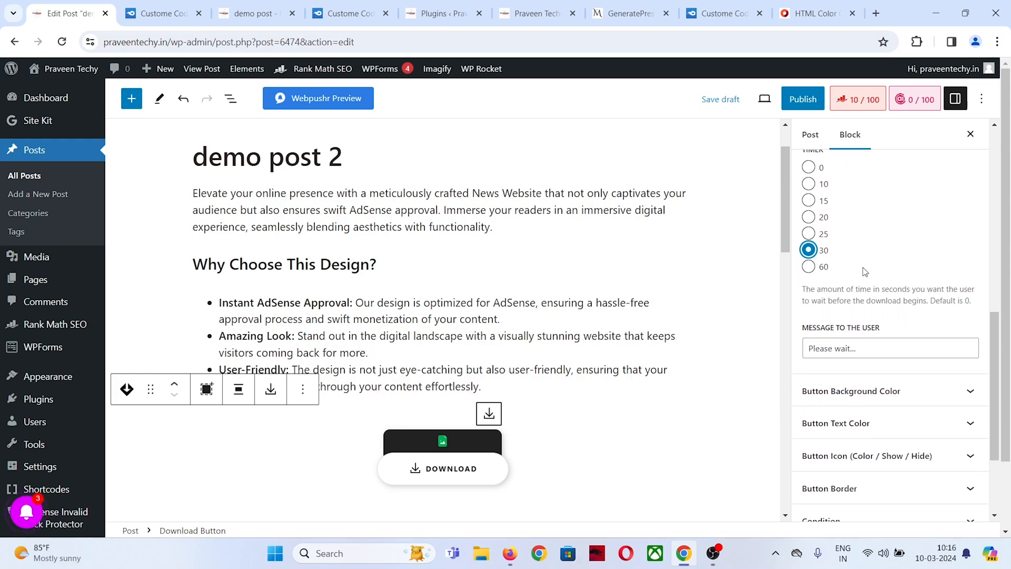
scroll(863, 240, "down", 2)
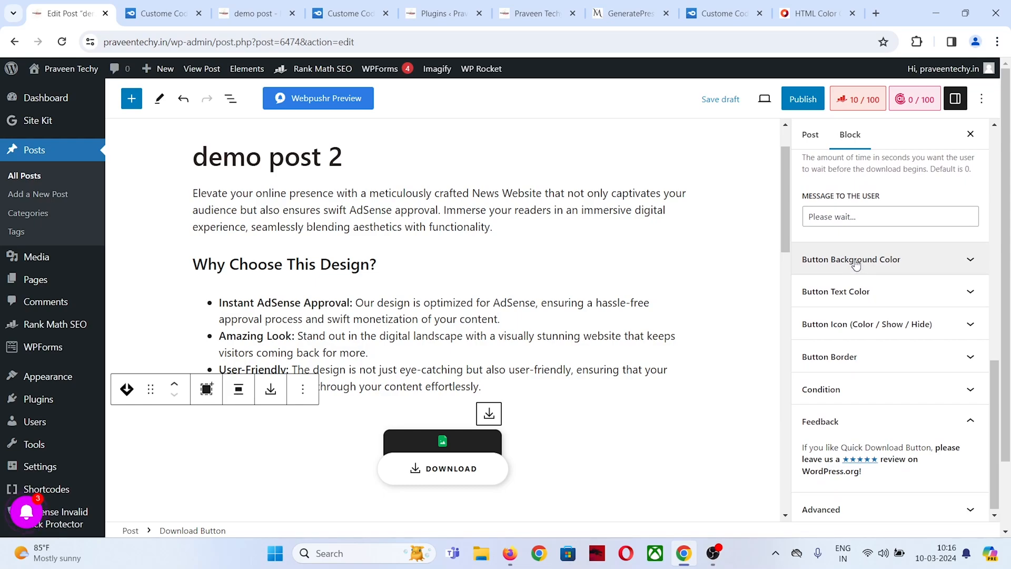
left_click(862, 265)
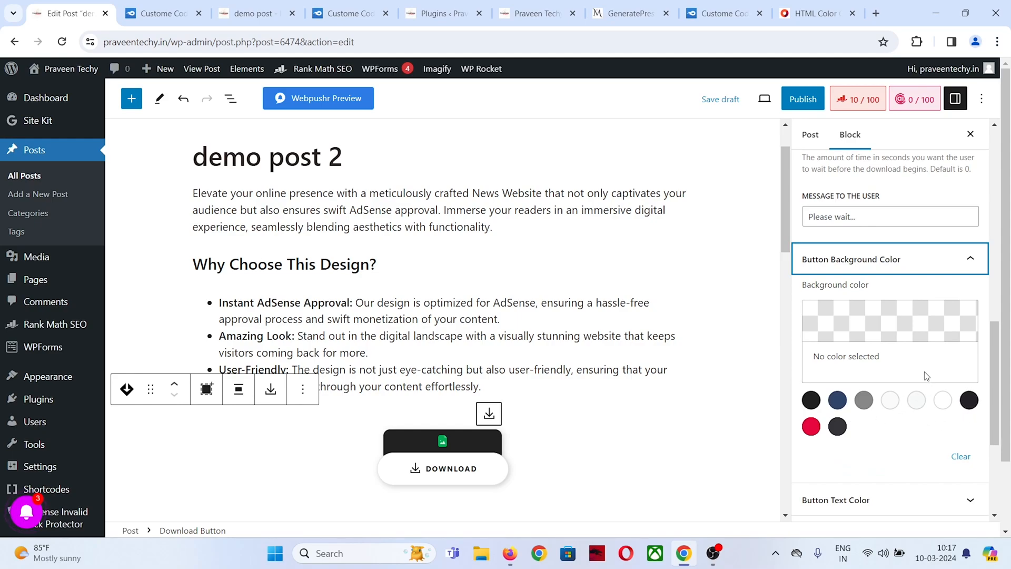
left_click(860, 324)
left_click(889, 63)
left_click(873, 323)
left_click(875, 325)
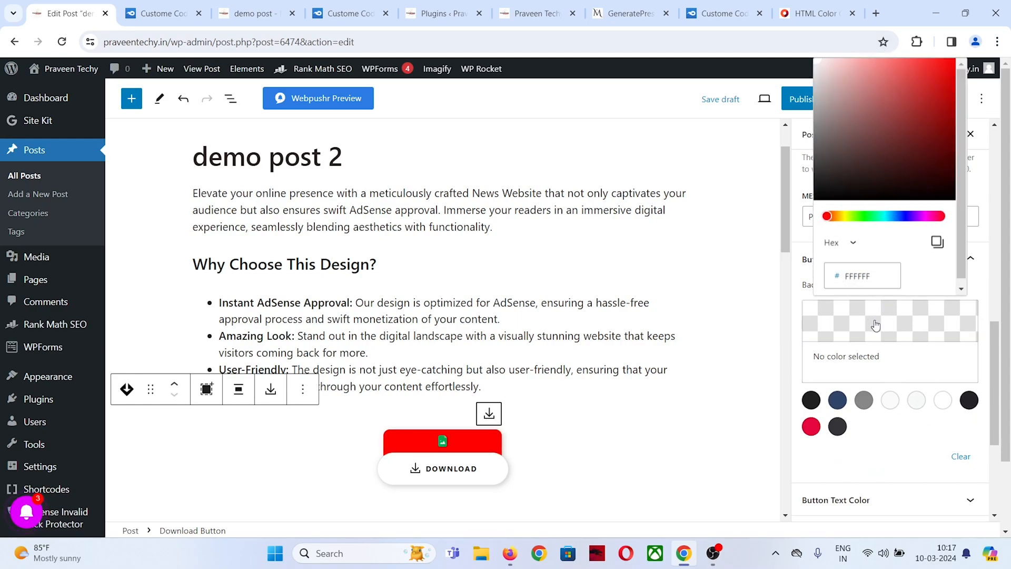
left_click(946, 75)
left_click(905, 216)
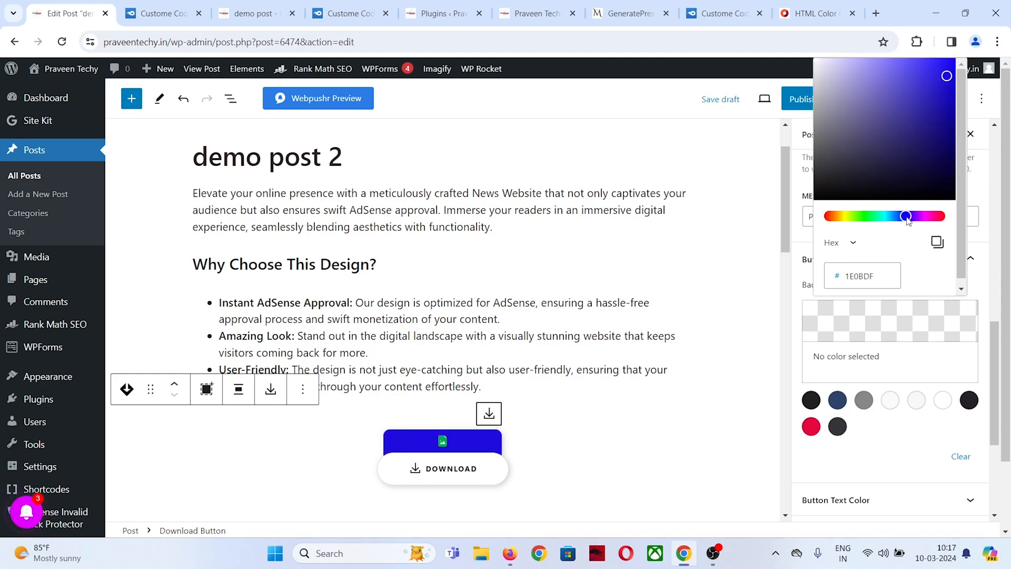
left_click(940, 68)
left_click_drag(928, 216, 899, 215)
left_click(902, 451)
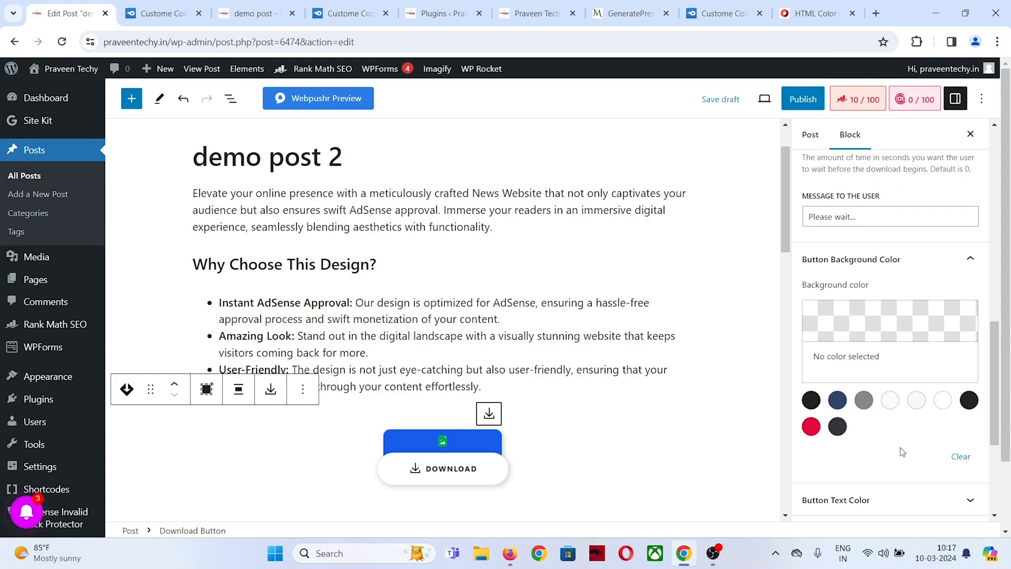
left_click(880, 261)
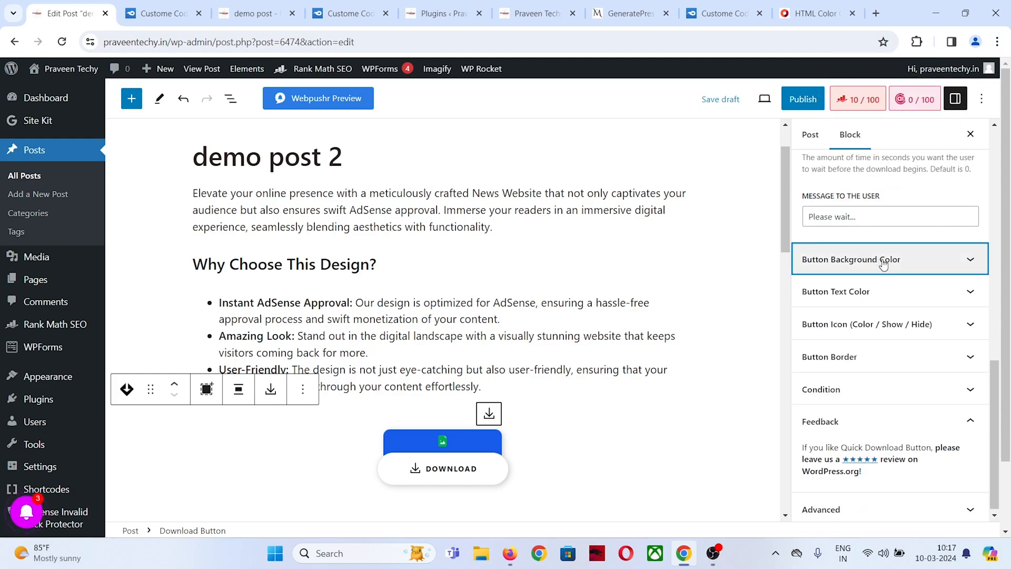
Set the download button's text to the custom red D03C3C and close the text color settings.
left_click(847, 298)
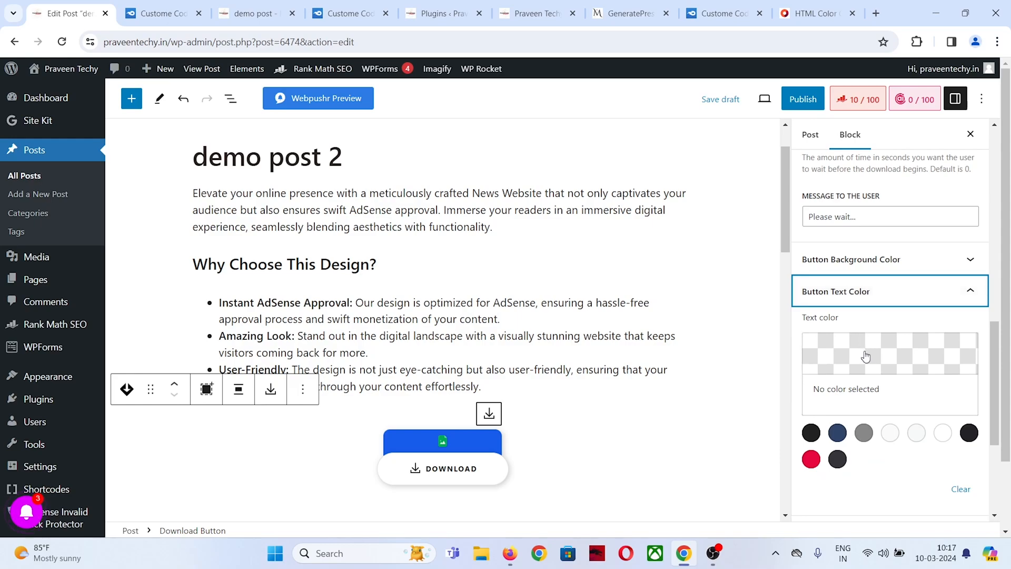
left_click(866, 354)
left_click_drag(908, 153, 918, 110)
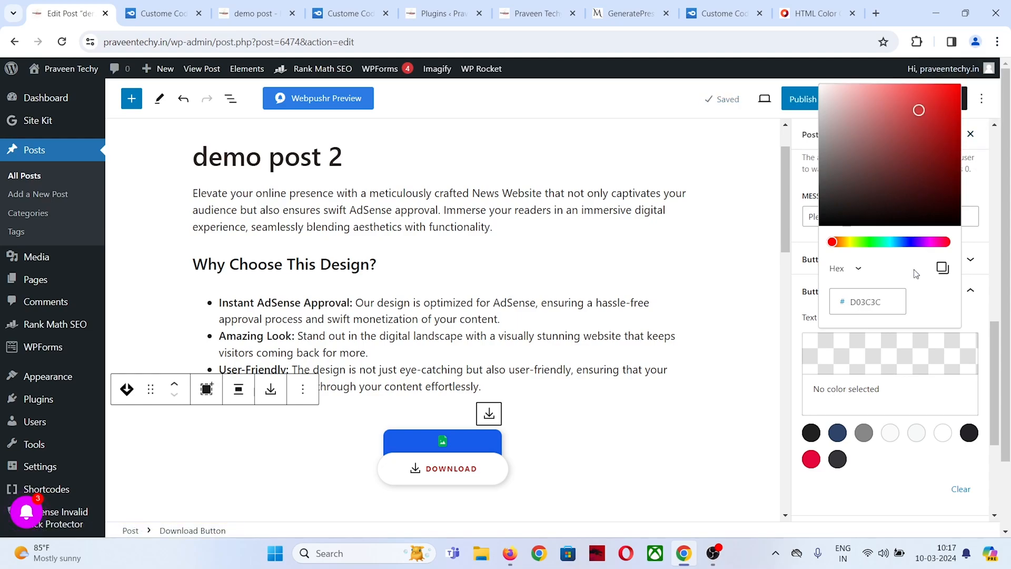
left_click(904, 474)
left_click(867, 298)
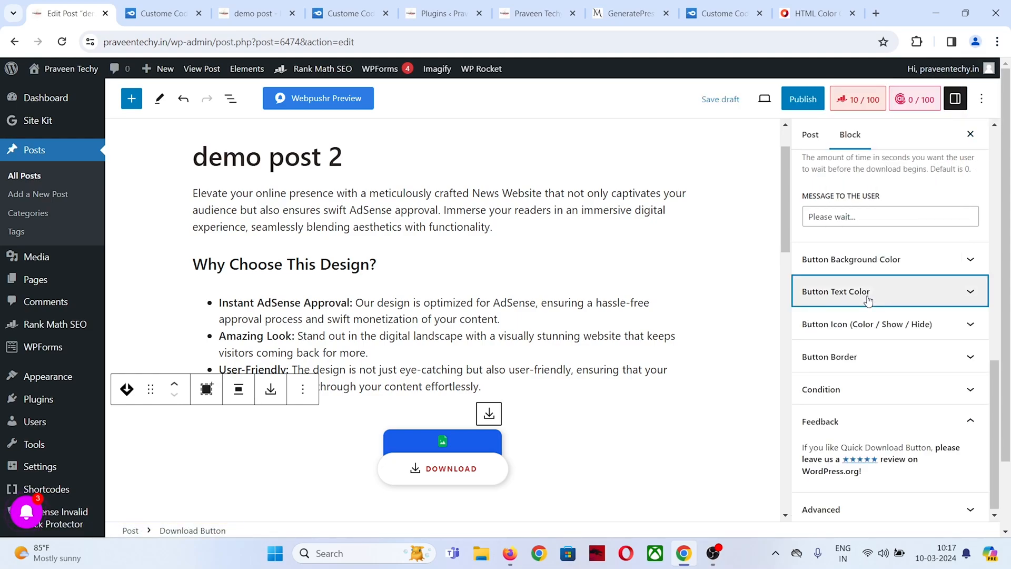
Try hiding and showing the file icon and file size on the download button.
left_click(840, 325)
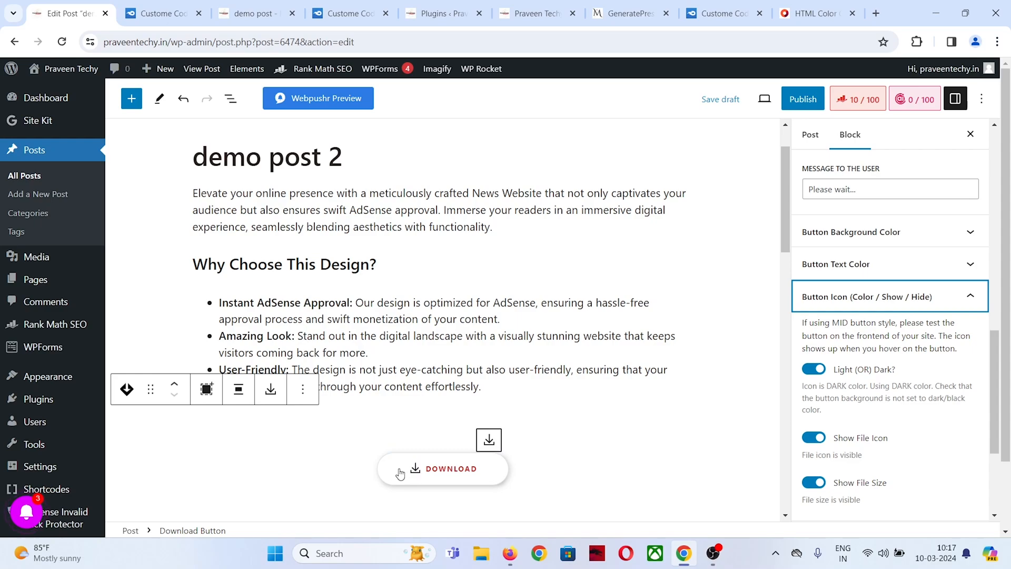
scroll(902, 365, "down", 1)
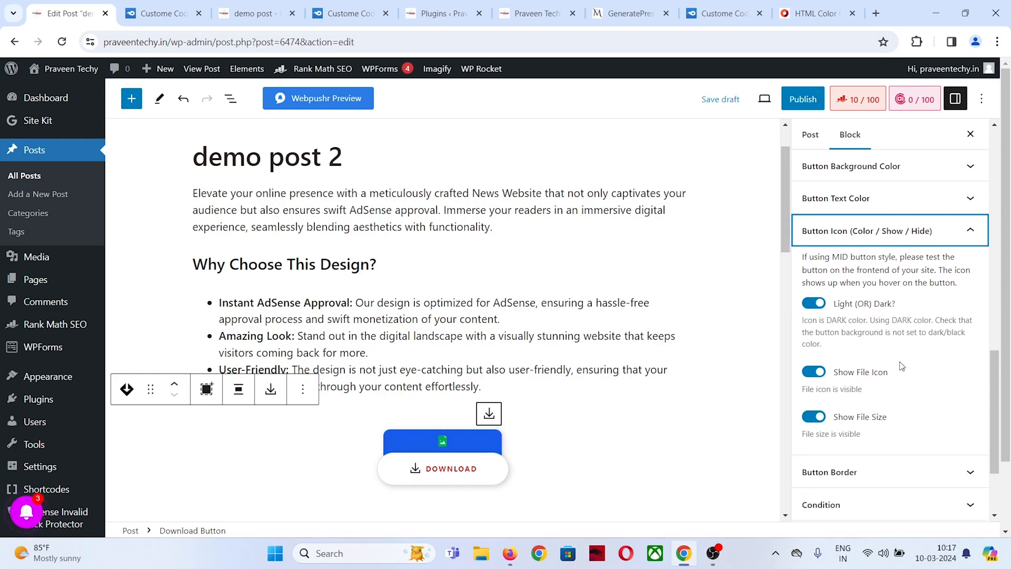
scroll(901, 365, "down", 1)
scroll(899, 366, "up", 1)
left_click(814, 371)
left_click(813, 371)
left_click(814, 418)
left_click(816, 420)
left_click(815, 420)
left_click(864, 231)
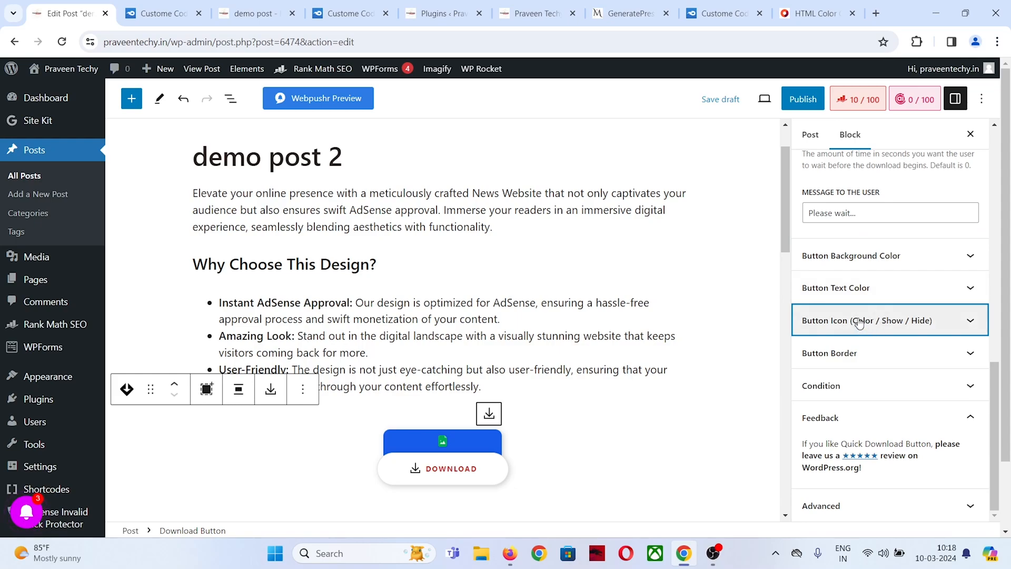
Set the download button's border width to 2 and look over its border color, style and radius options.
left_click(848, 363)
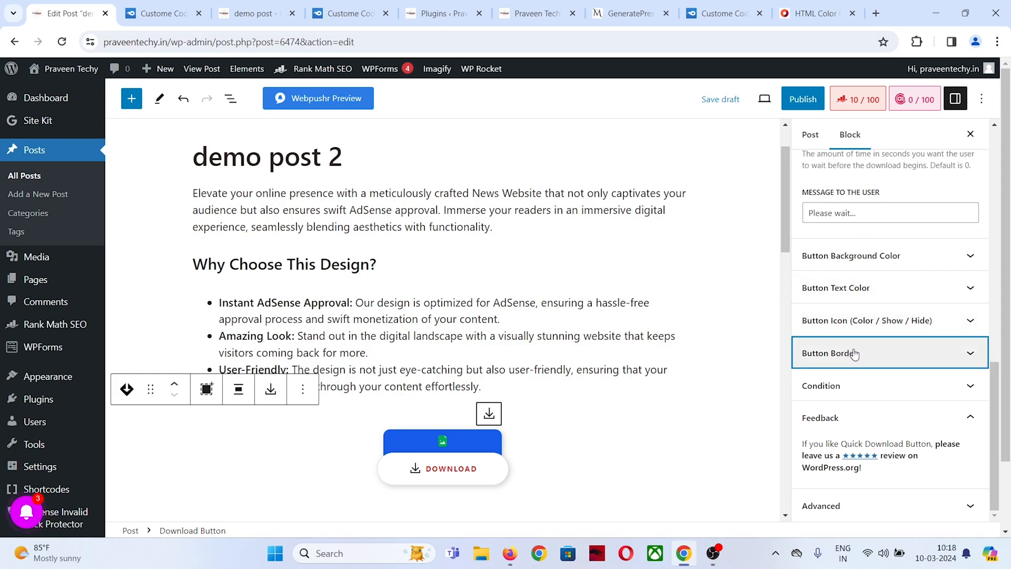
left_click(854, 354)
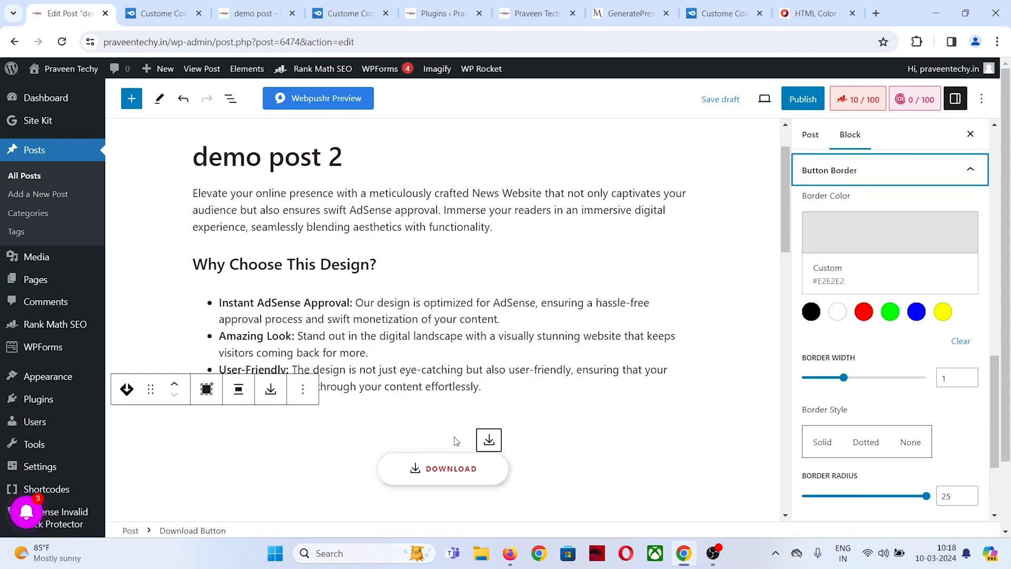
left_click_drag(843, 378, 883, 390)
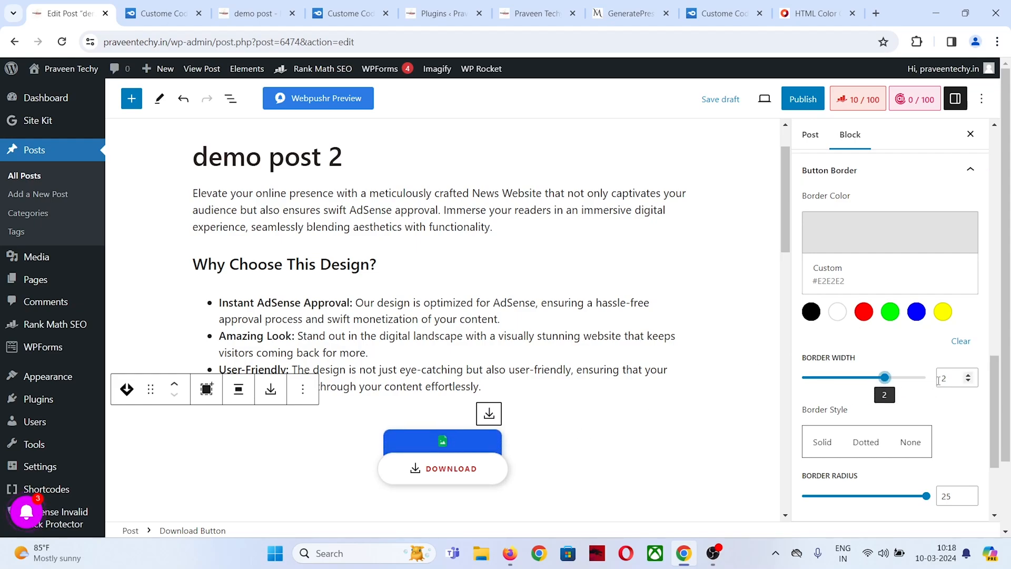
scroll(907, 387, "down", 3)
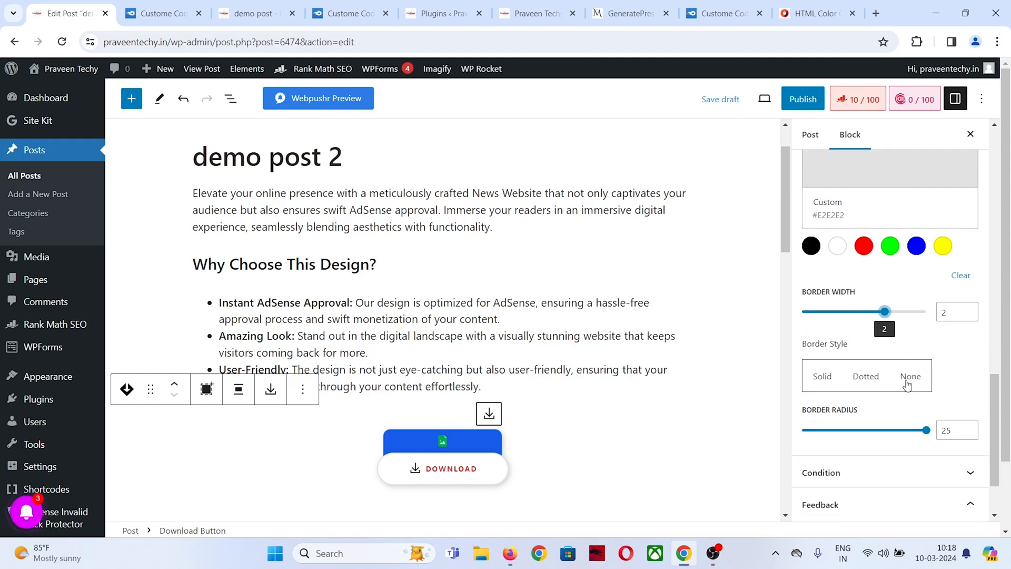
scroll(884, 300, "up", 4)
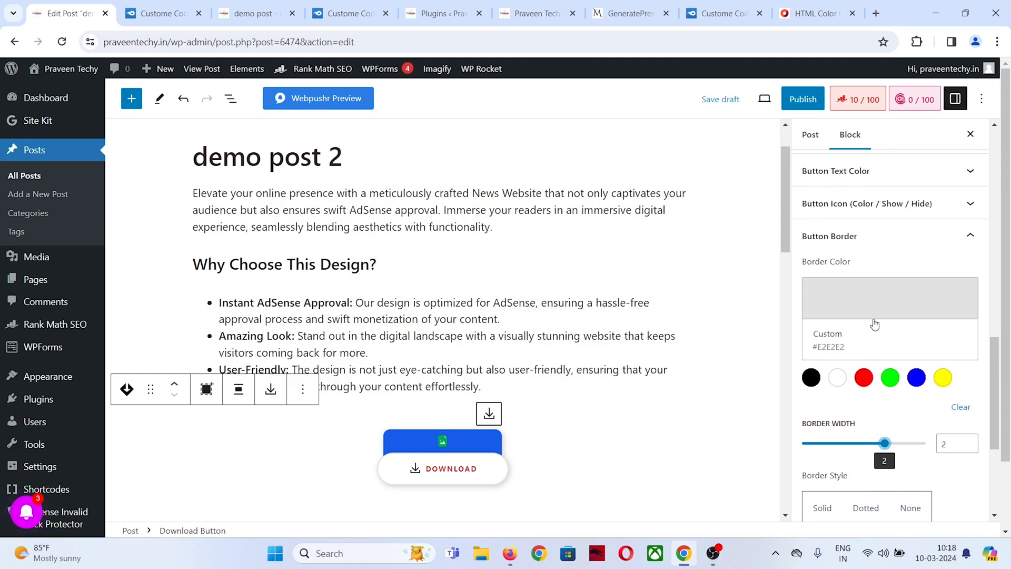
left_click(857, 238)
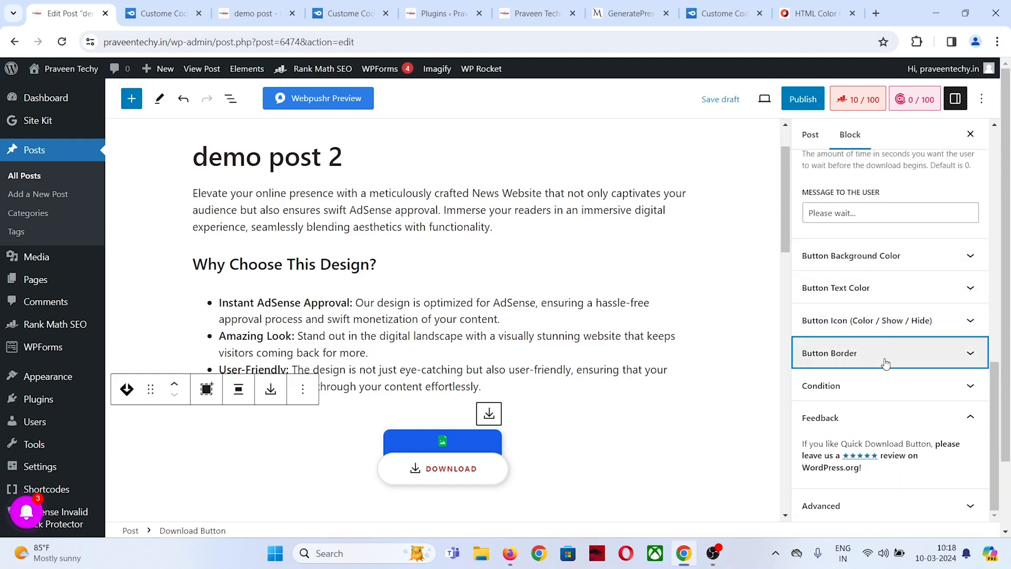
Look over the user role conditions for downloading and keep Nothing selected.
scroll(867, 338, "down", 1)
left_click(859, 388)
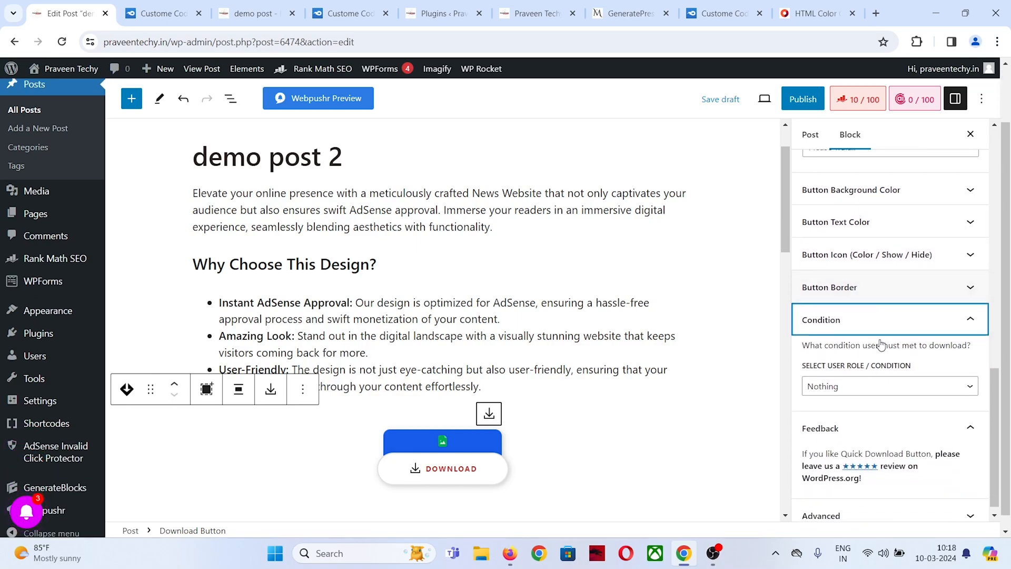
left_click(878, 387)
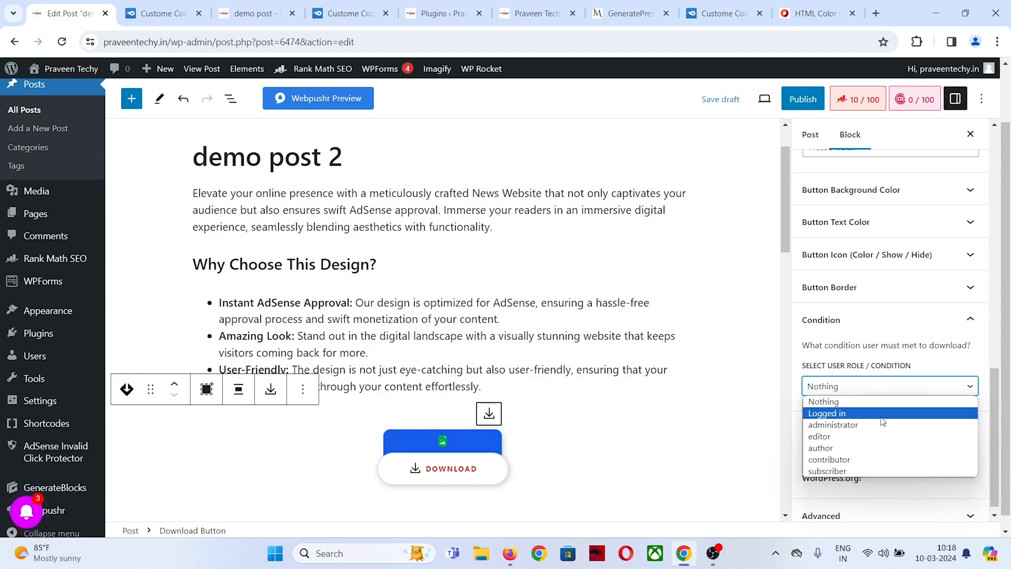
left_click(863, 403)
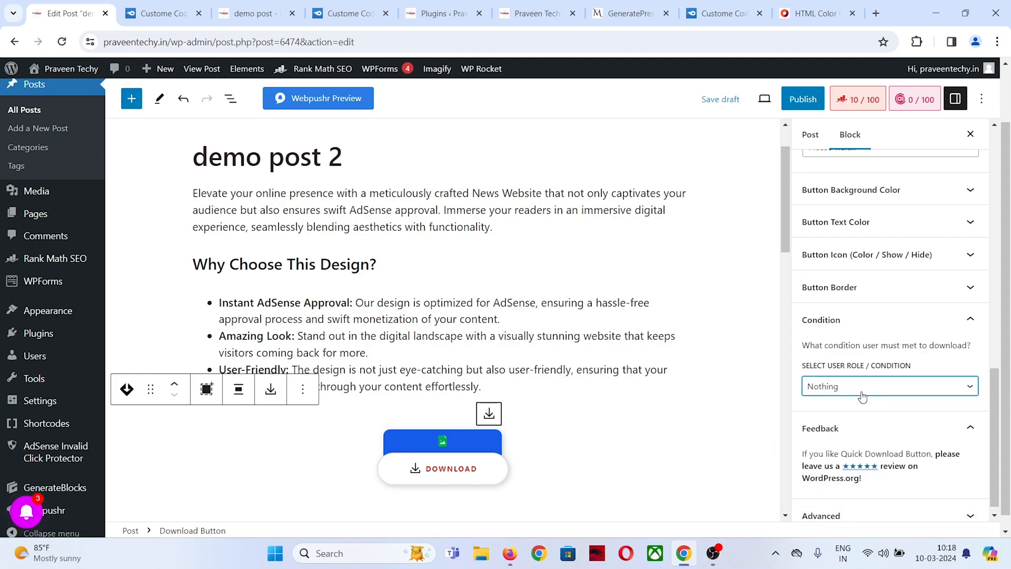
left_click(874, 325)
Collapse the Button Style, URL Settings and Countdown Settings sections of the download button.
scroll(874, 387, "up", 5)
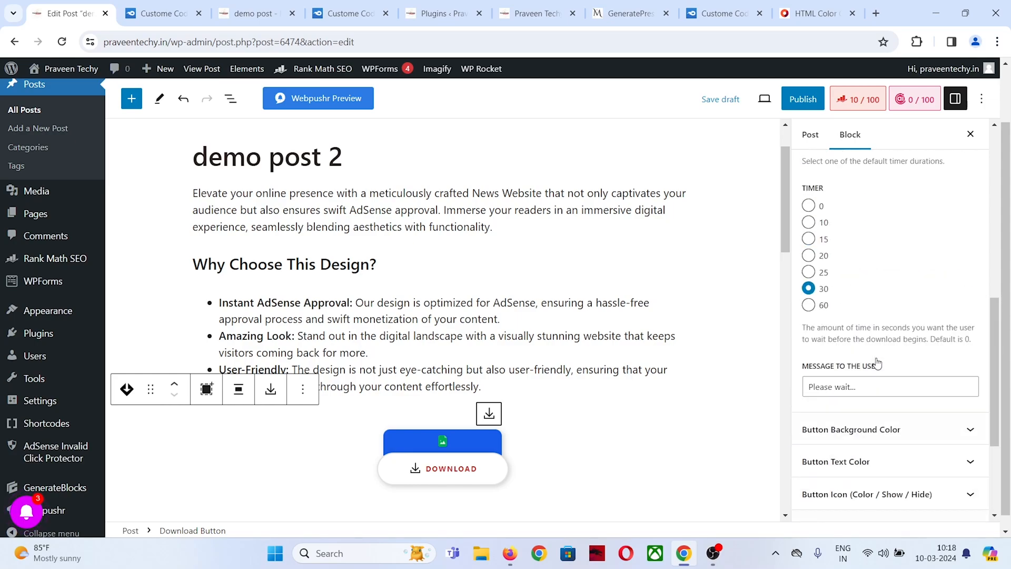
scroll(895, 369, "up", 5)
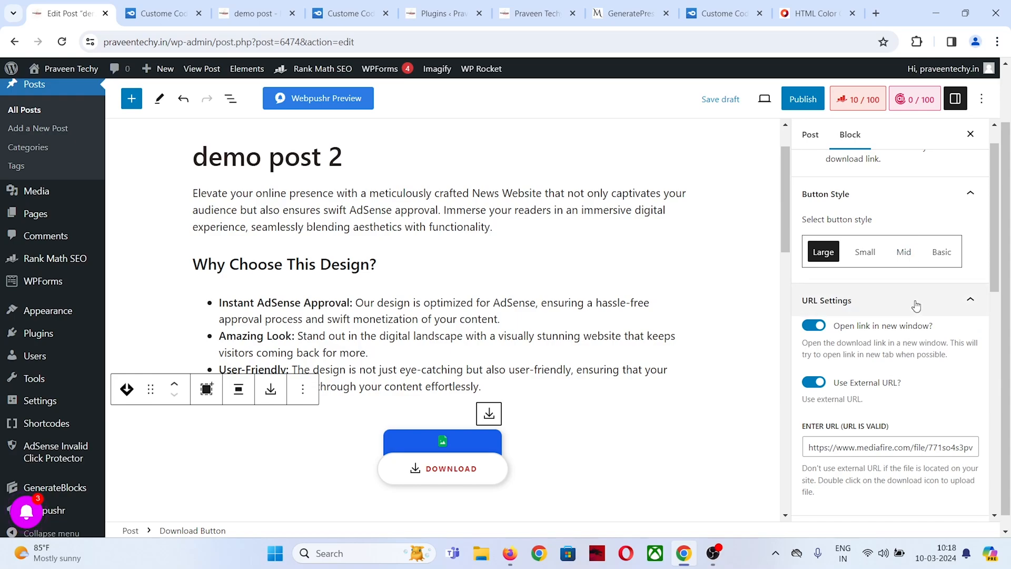
left_click(904, 232)
left_click(905, 266)
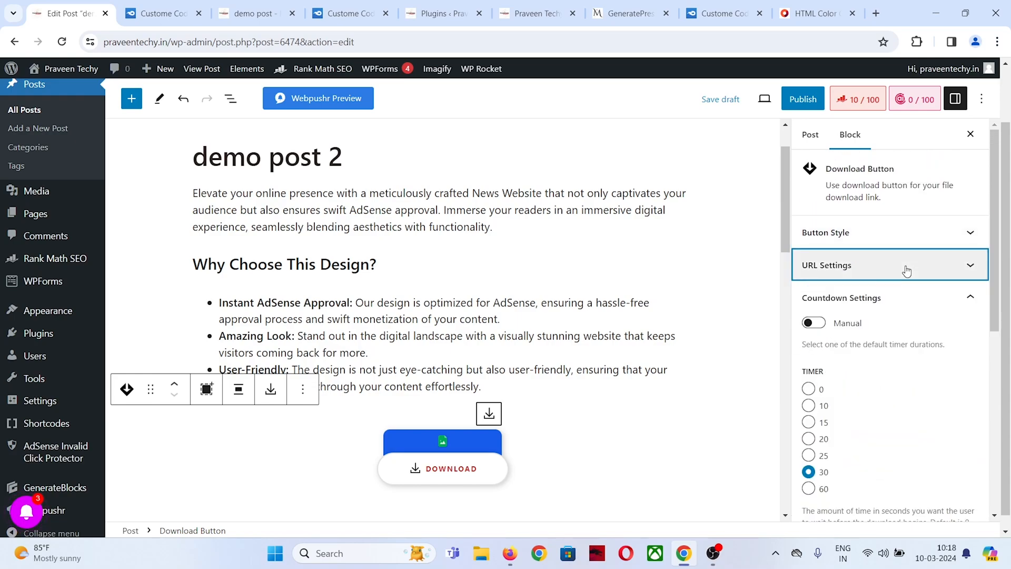
left_click(854, 288)
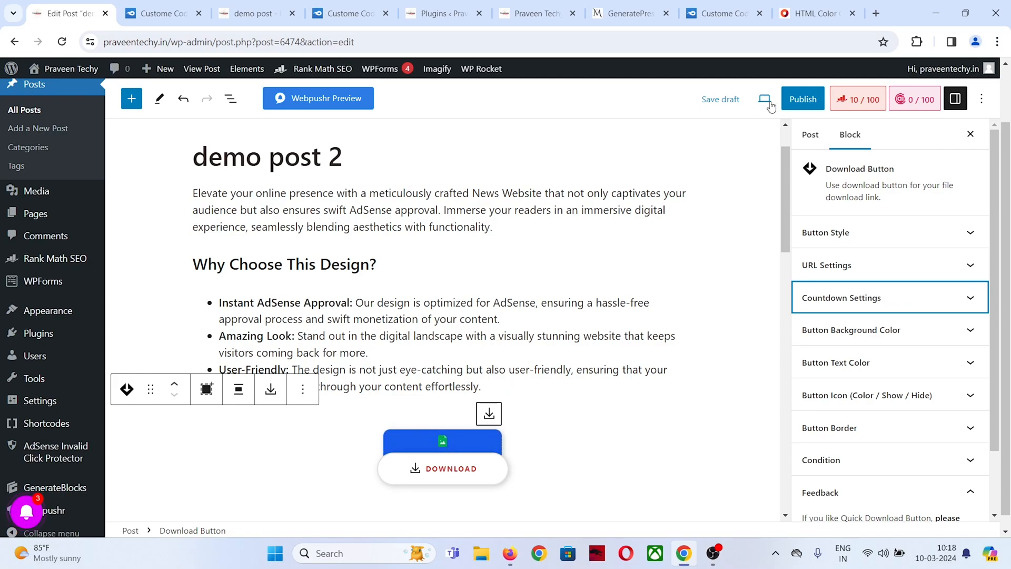
Save the draft of demo post 2 and open its preview in a new tab.
scroll(804, 191, "up", 2)
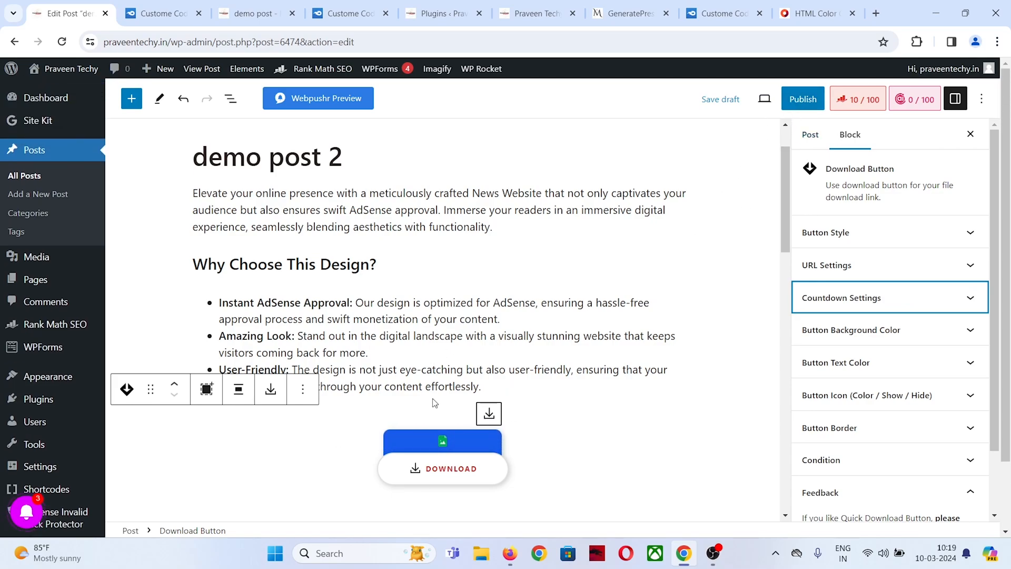
left_click(728, 99)
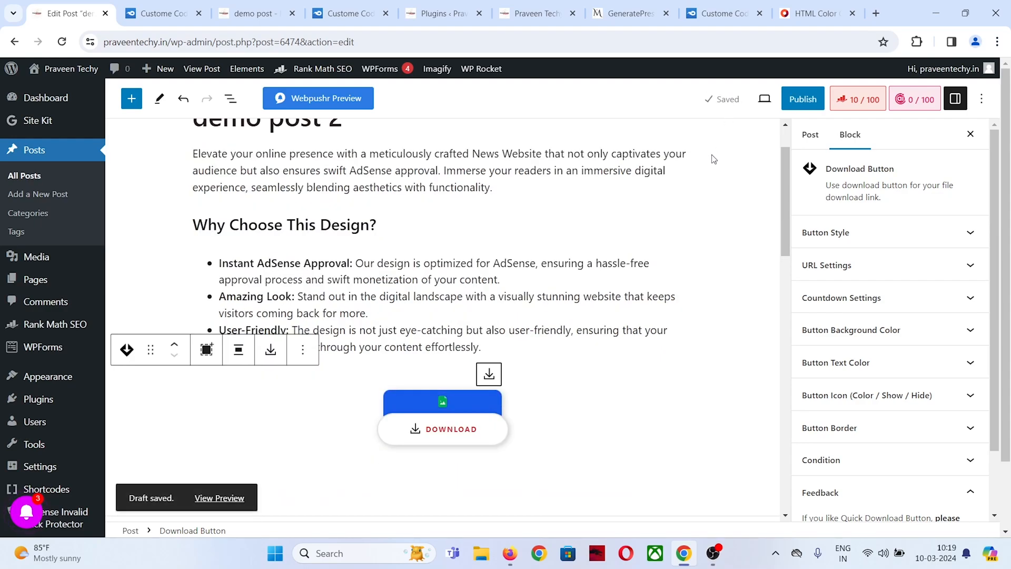
right_click(223, 497)
left_click(281, 367)
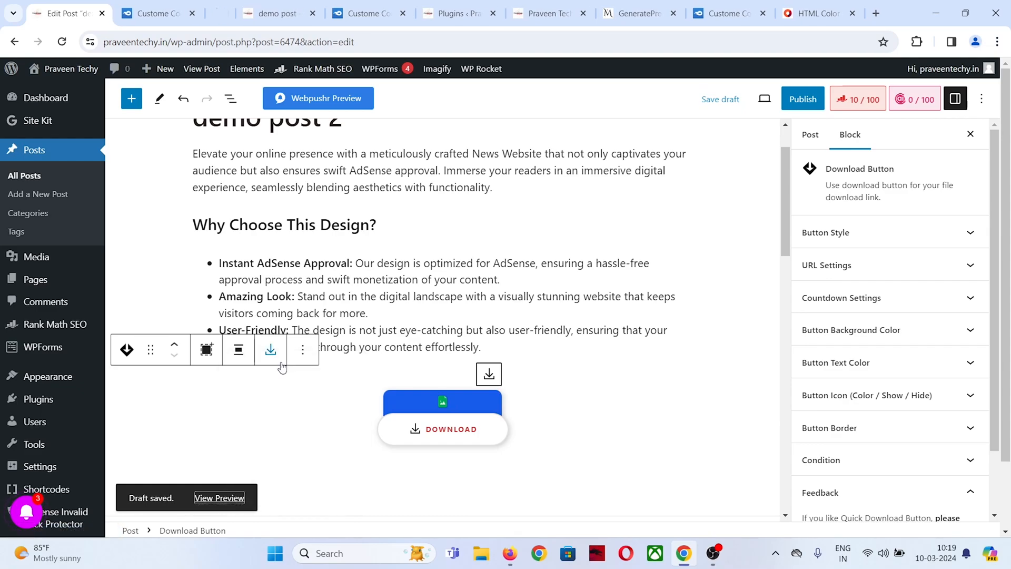
left_click(232, 13)
Start the download on the demo post 2 preview and examine the countdown and its waiting message.
scroll(269, 248, "down", 6)
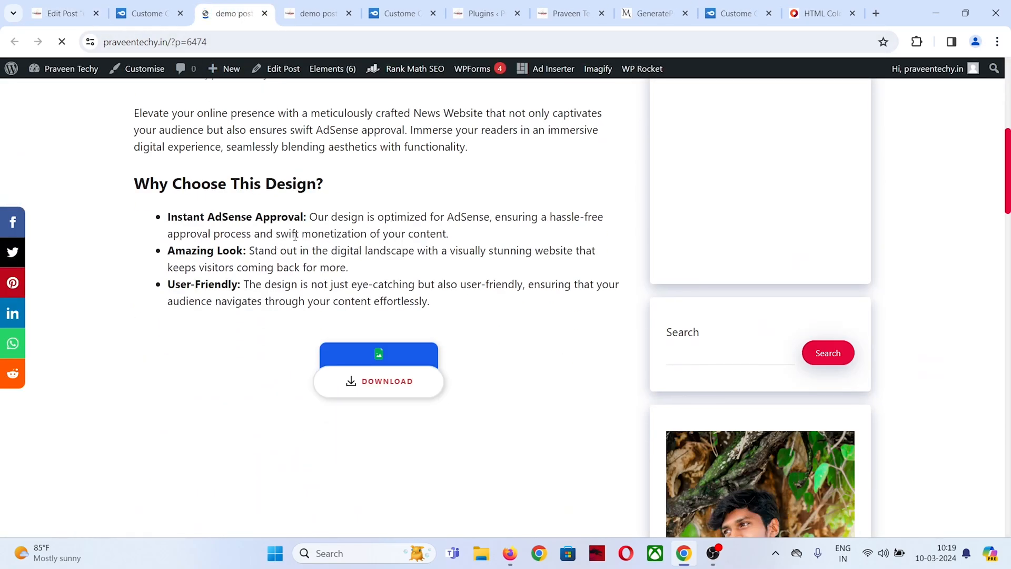
left_click(378, 382)
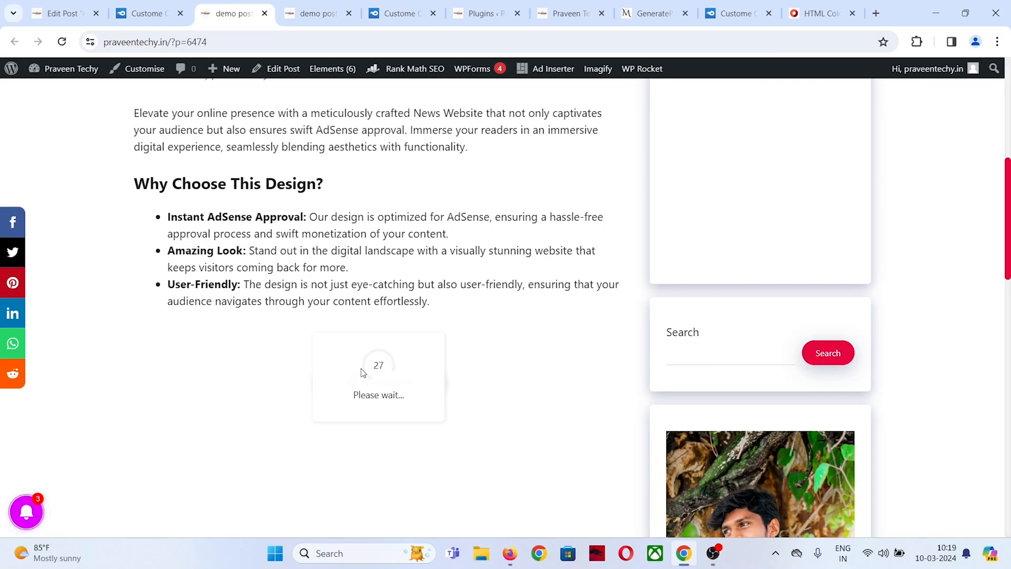
left_click_drag(357, 403, 429, 398)
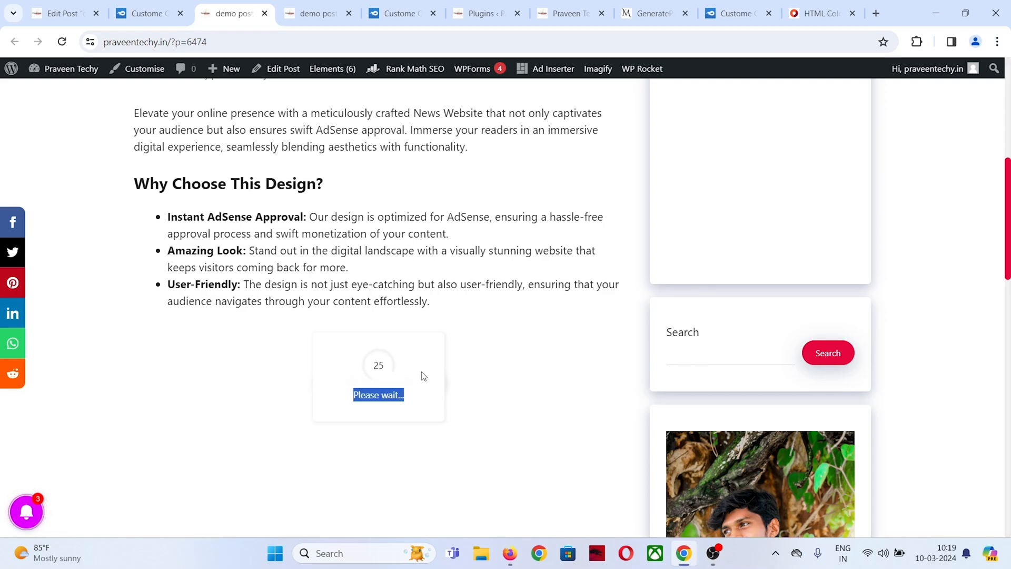